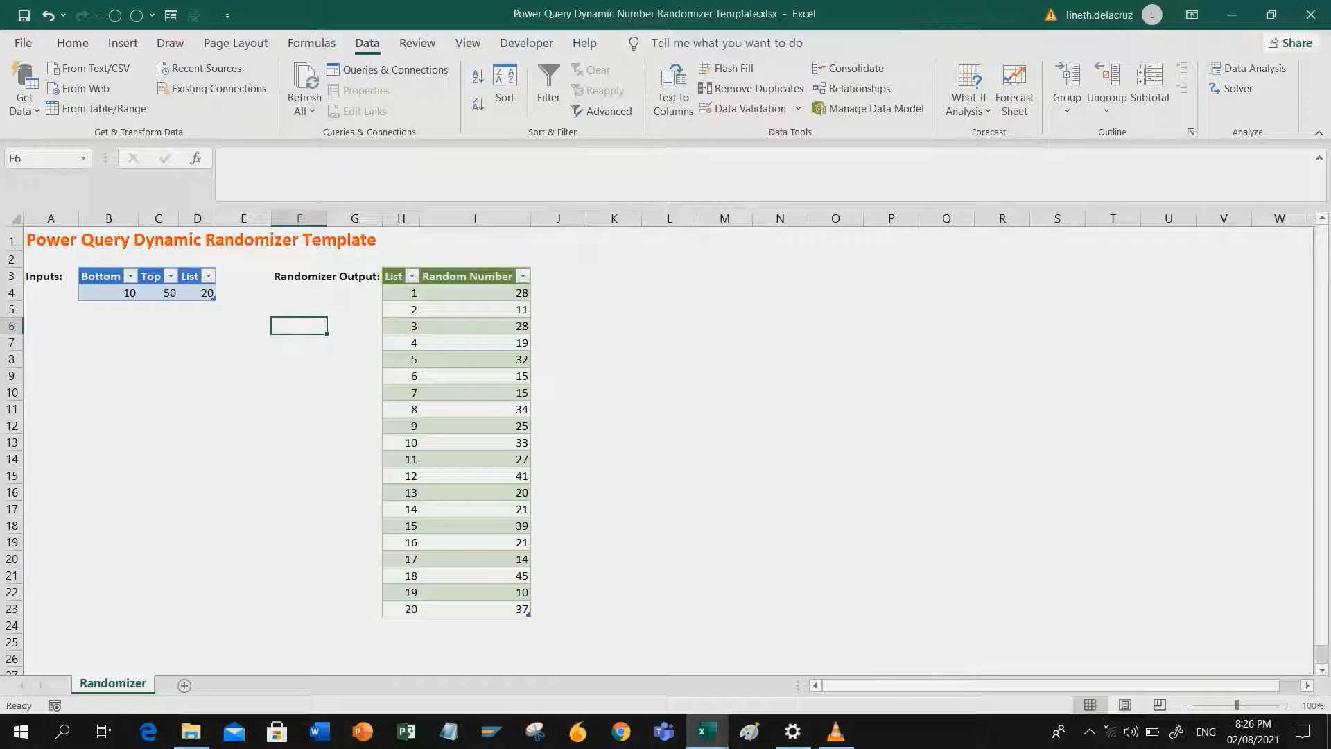
Set the inputs table to Bottom 1, Top 5 and List 10, and refresh all queries to regenerate the randomizer output
click(108, 293)
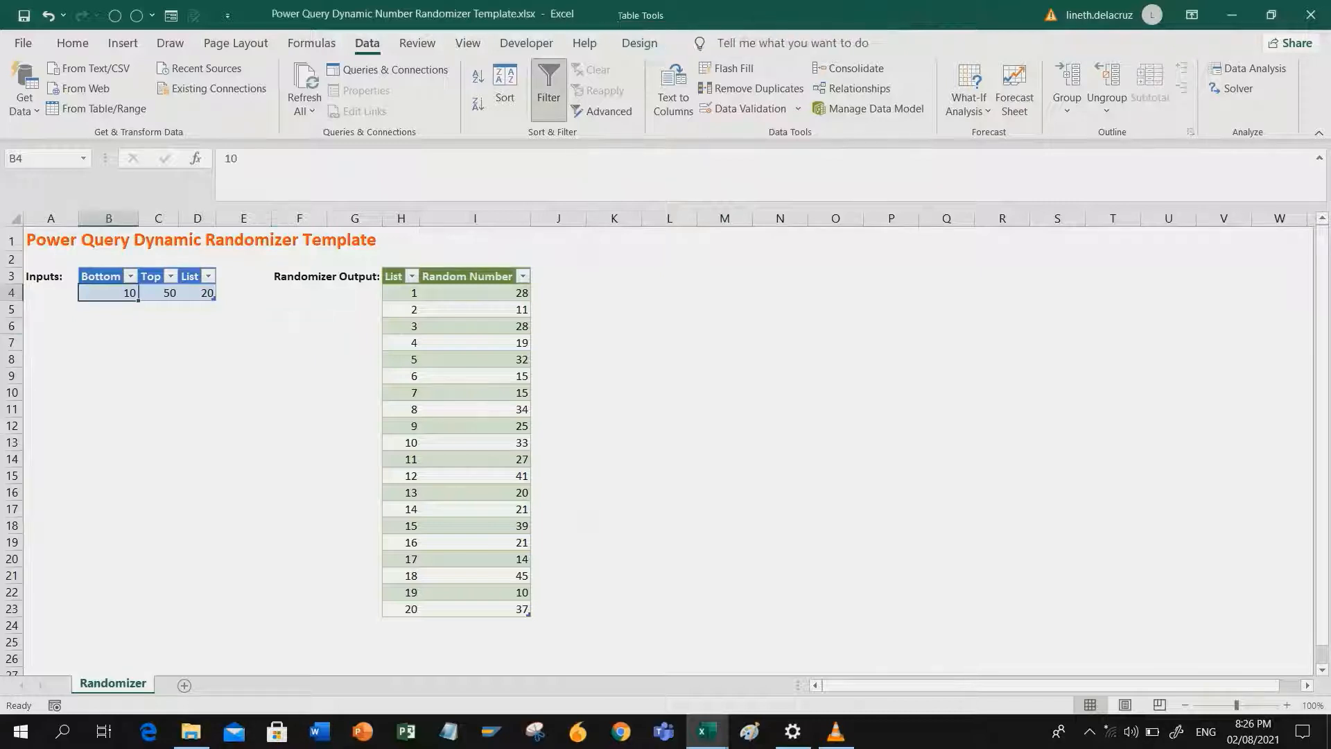
text(1)
key(Return)
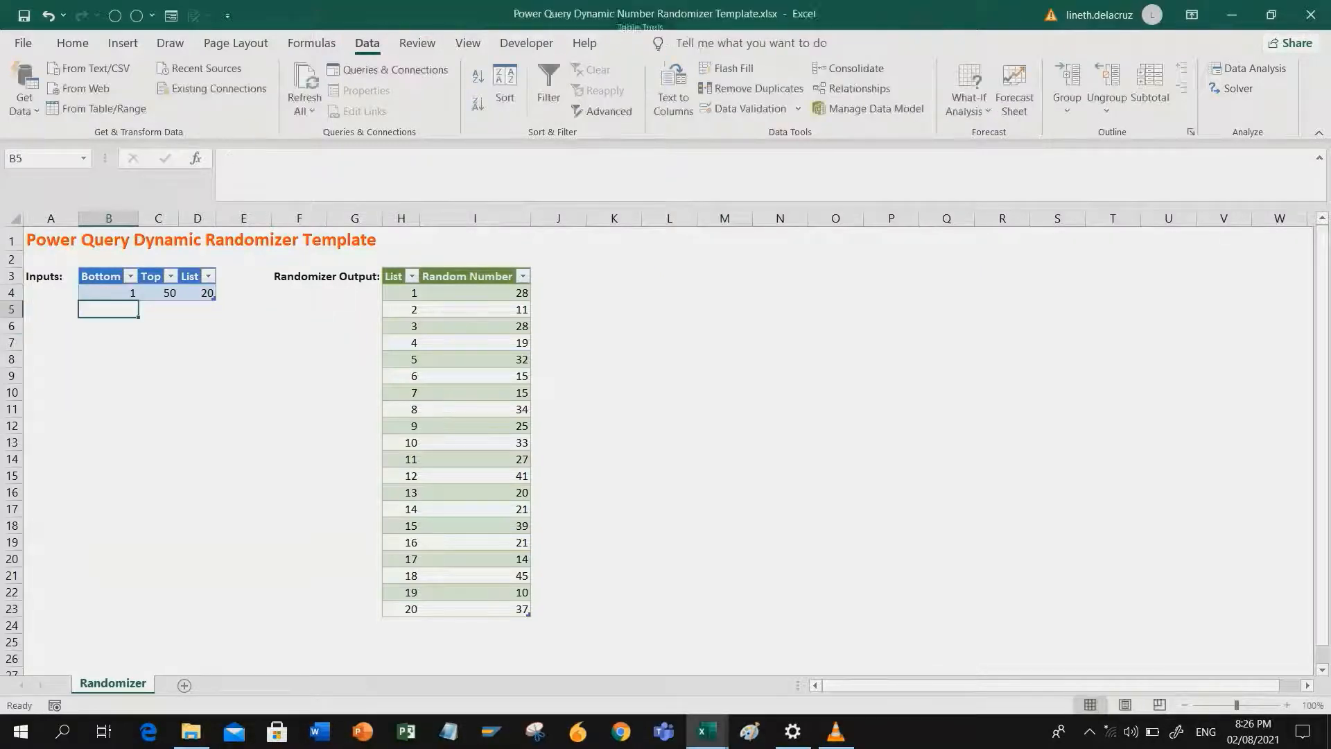
key(Up)
key(Right)
text(5)
key(Return)
click(198, 292)
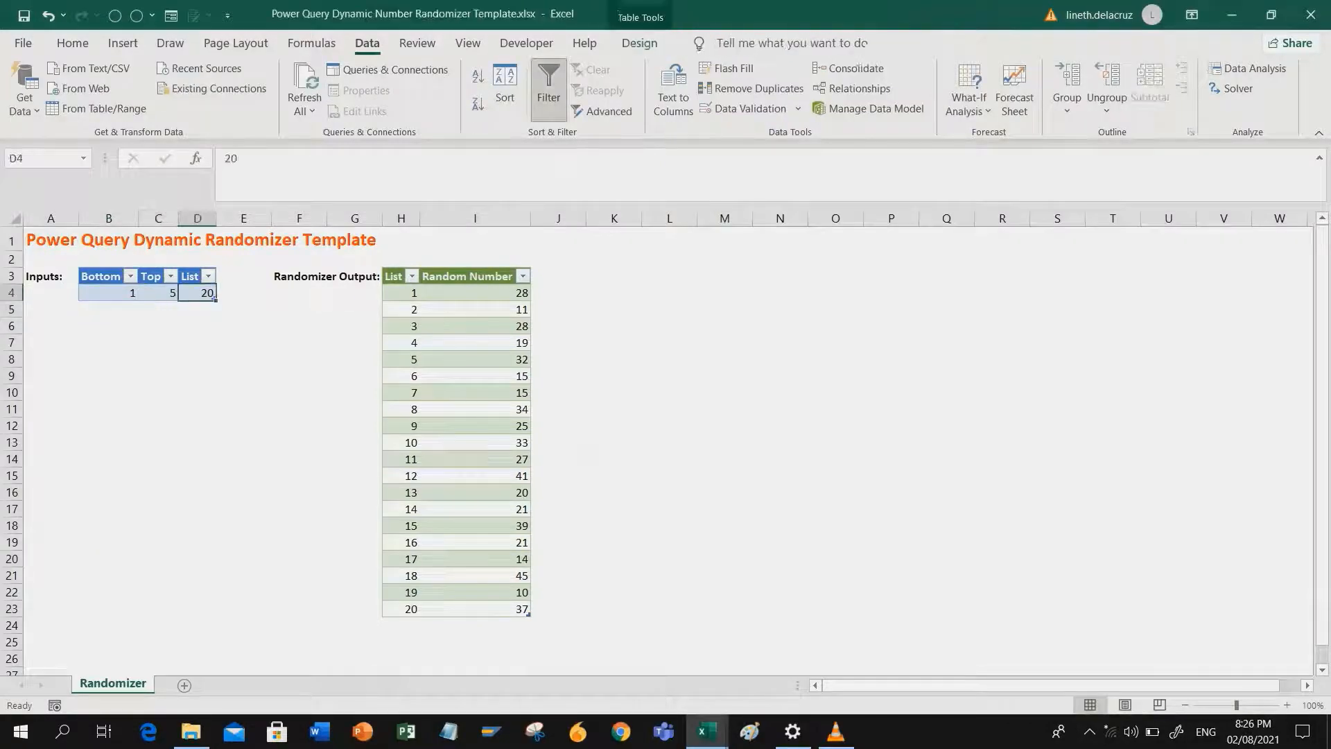
text(10)
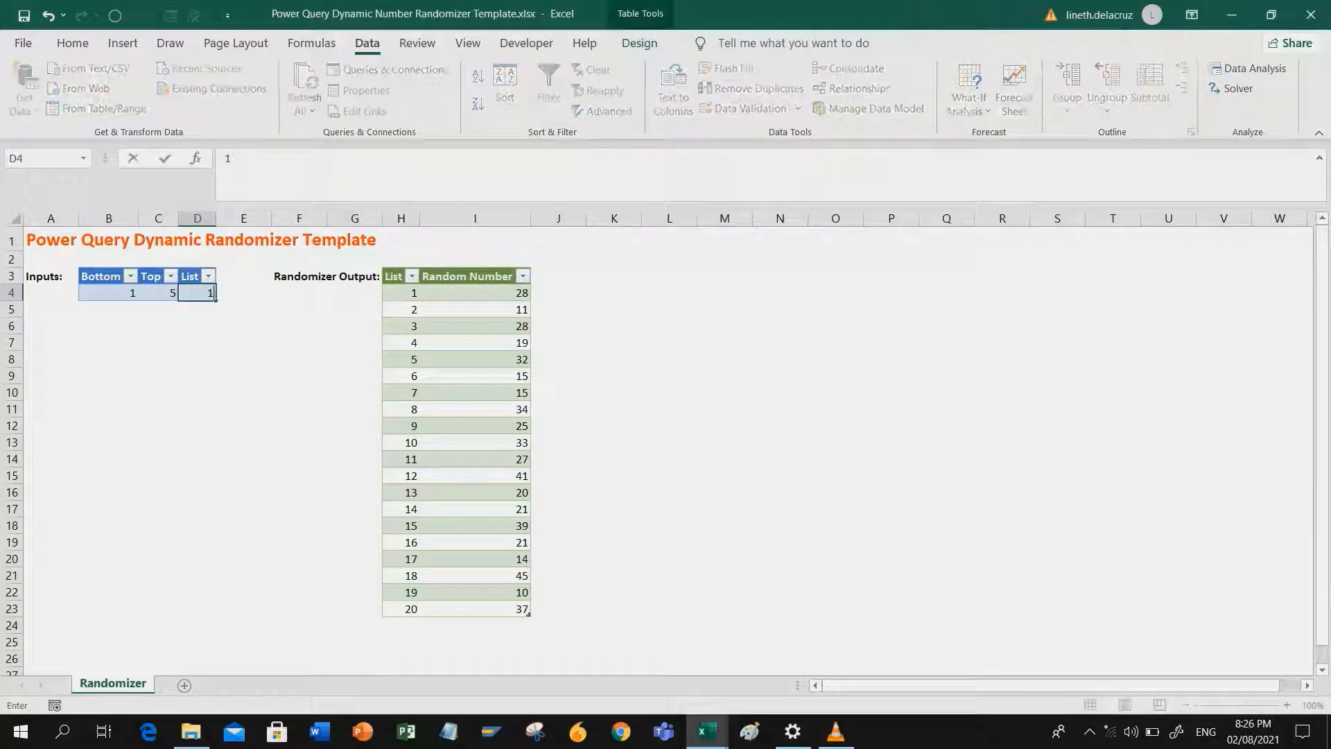
key(Return)
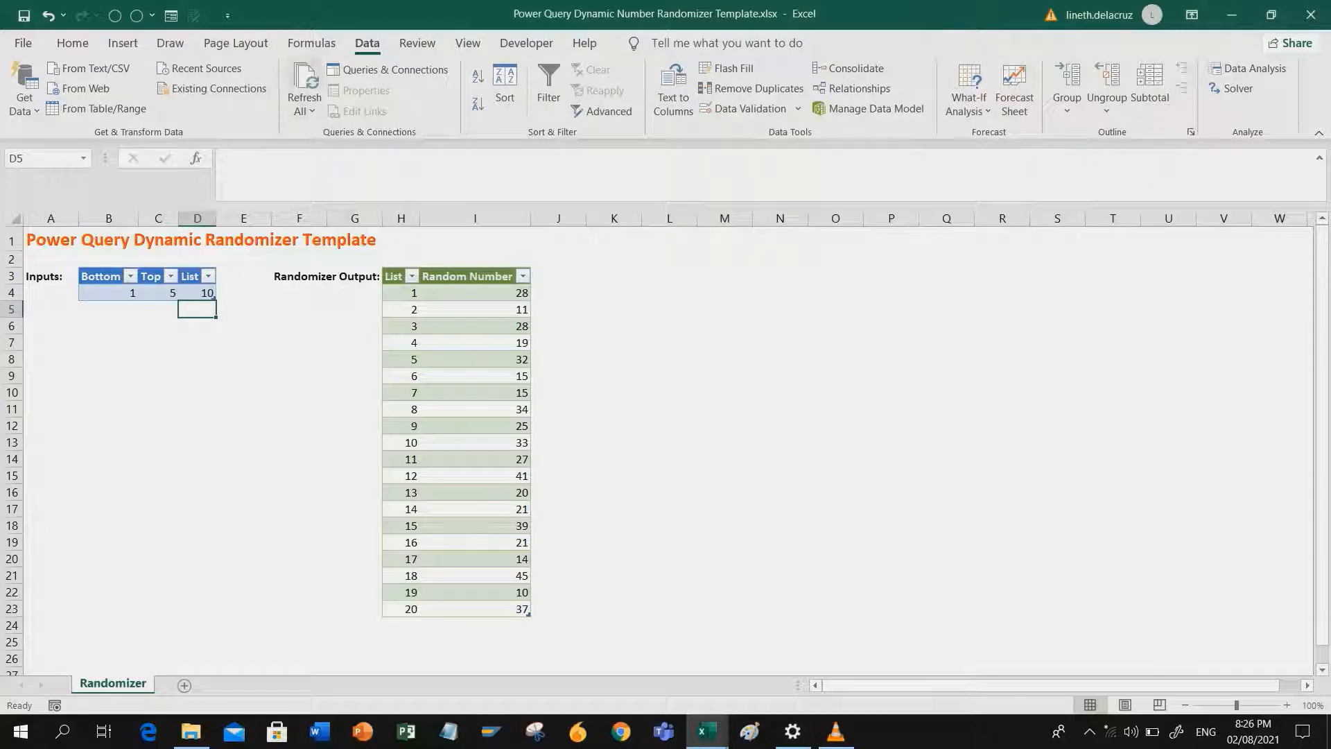
click(305, 76)
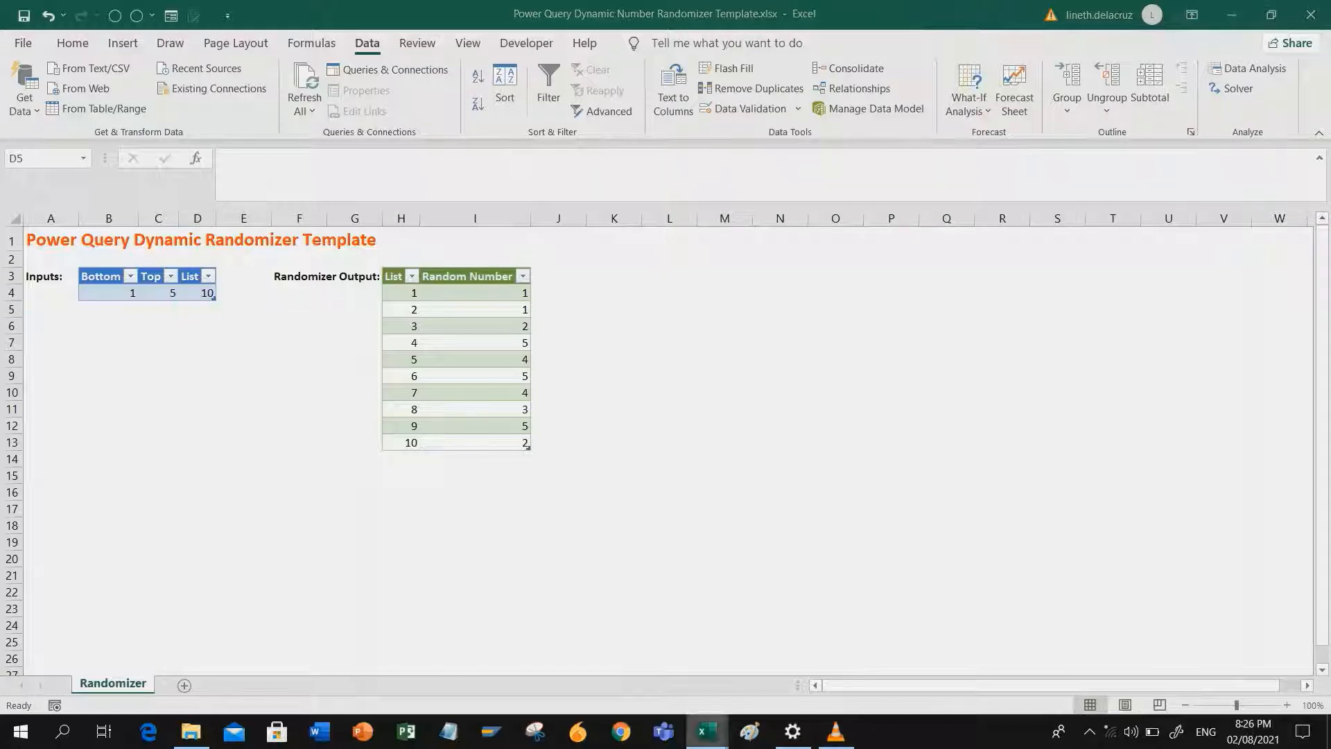
Switch to the Book1 workbook and enter the label "Inputs:" in cell A3
mouse_move(707, 731)
click(804, 648)
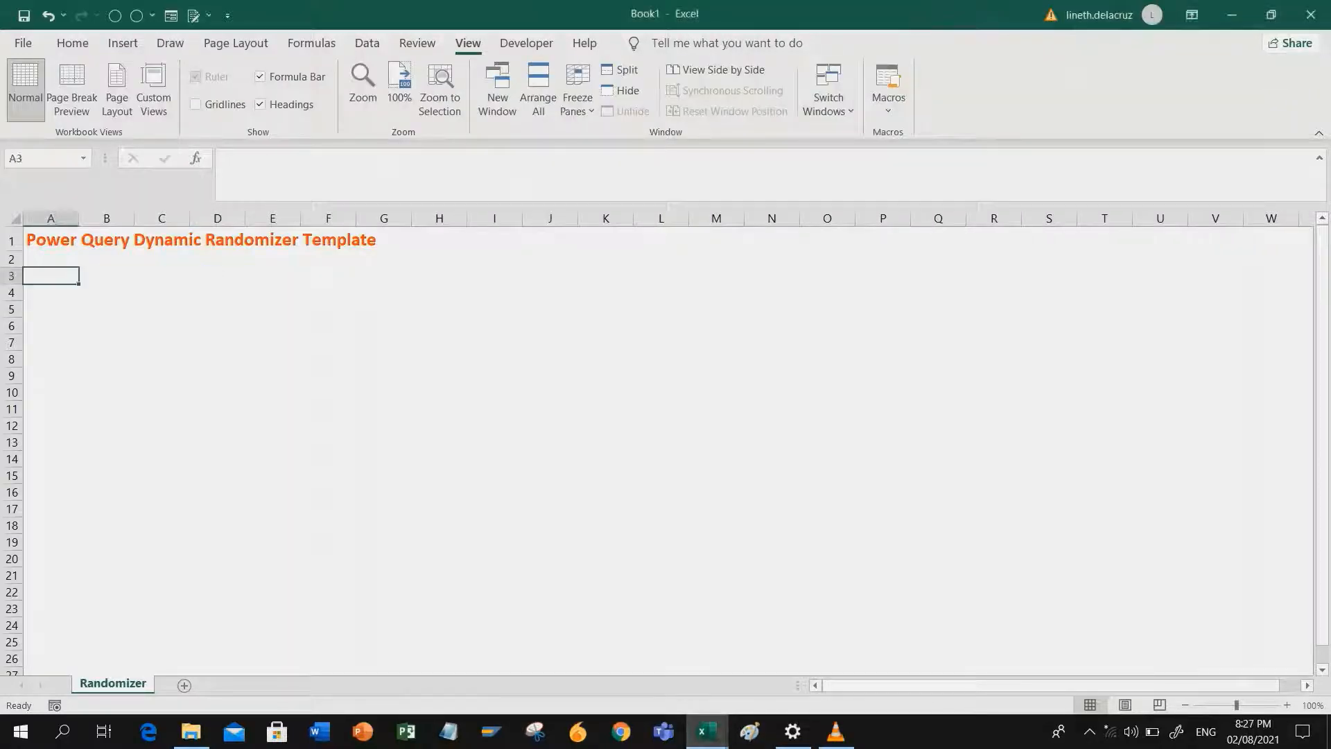
text(In)
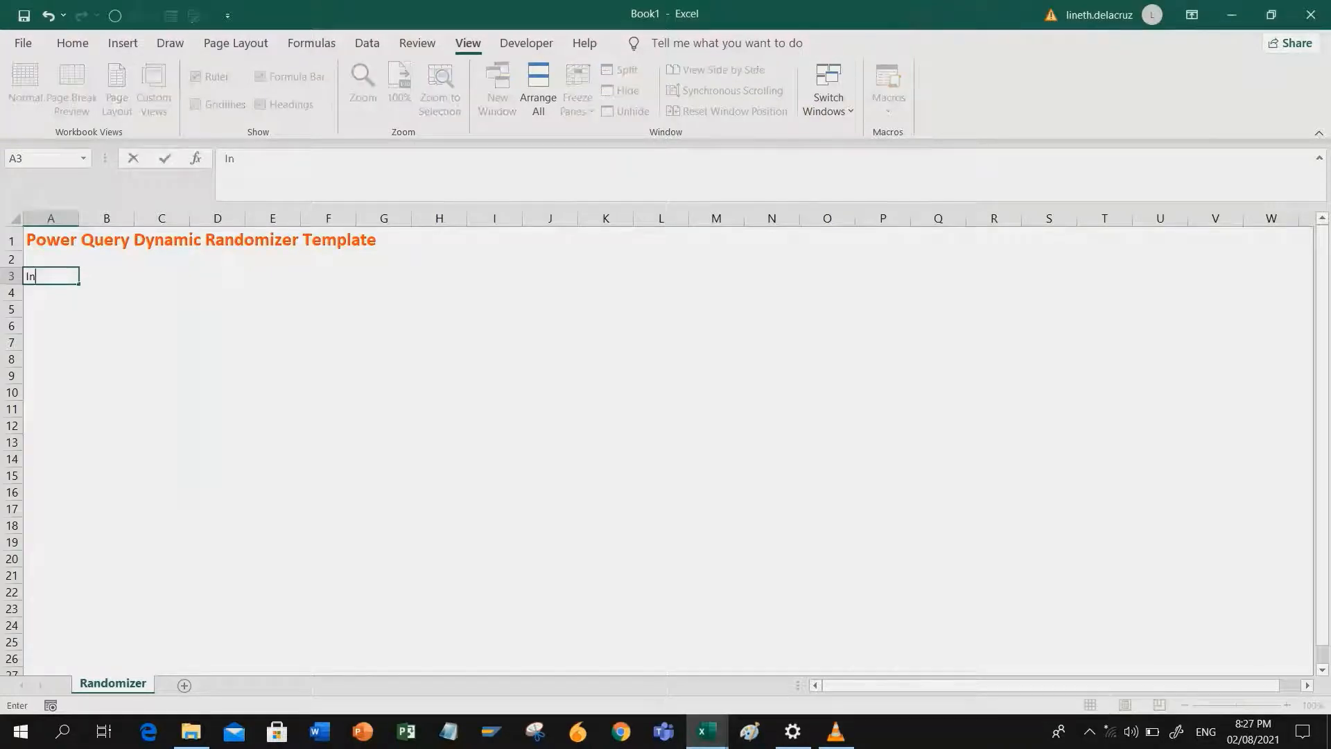
text(puts:)
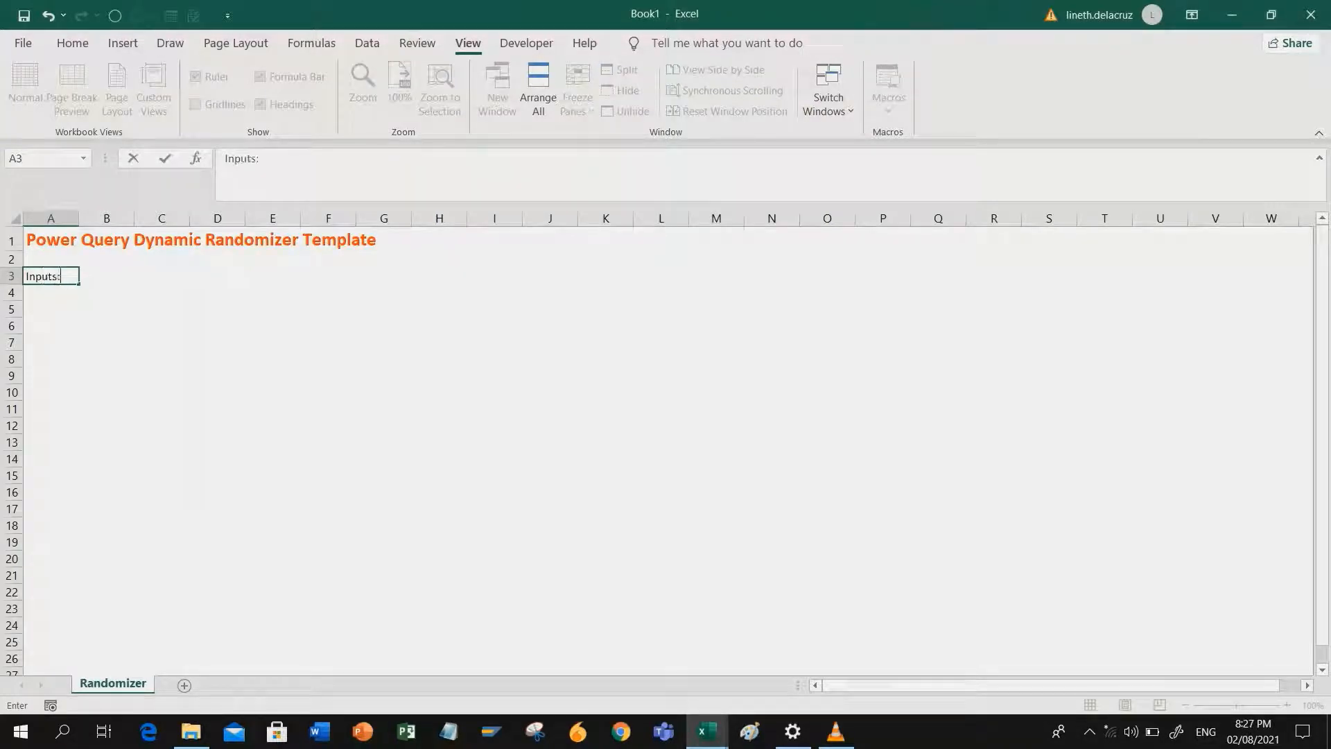
key(Return)
Enter the headers Bottom, Top and List in cells B3, C3 and D3
key(Up)
key(Right)
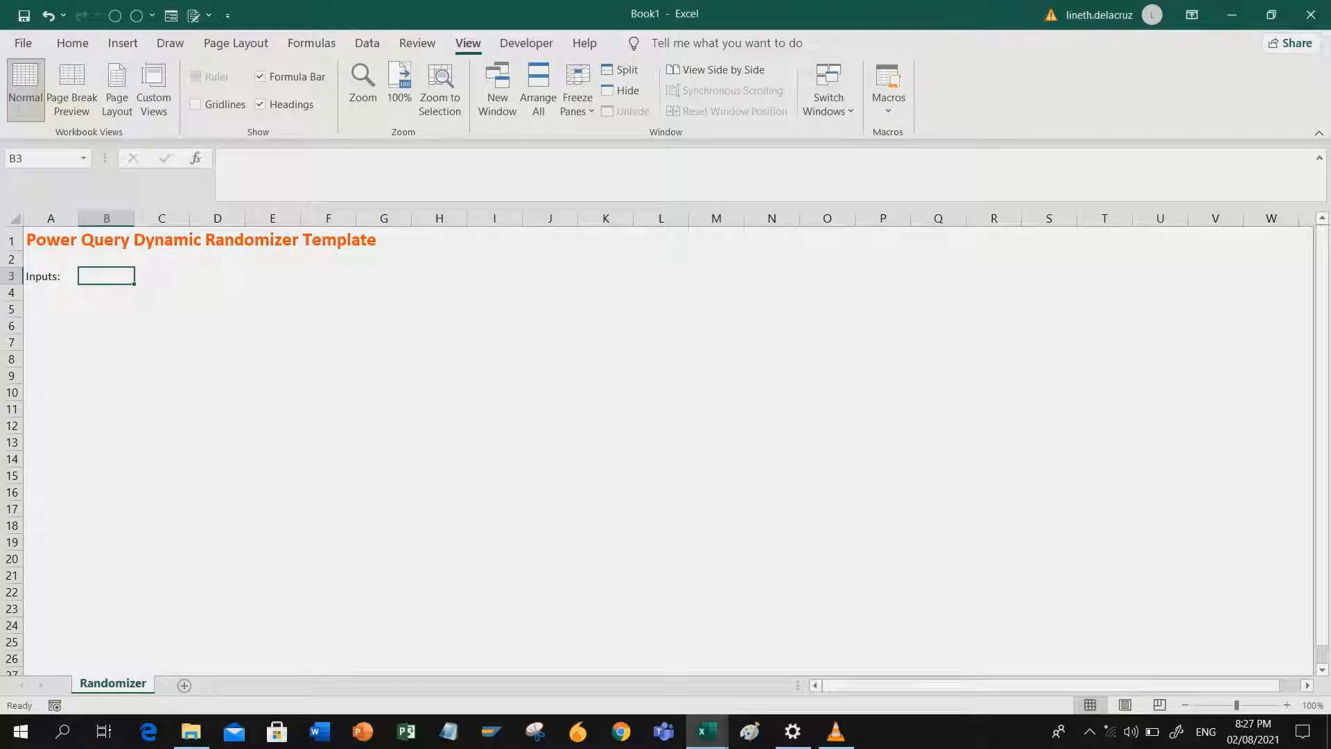
text(Bottom)
key(Return)
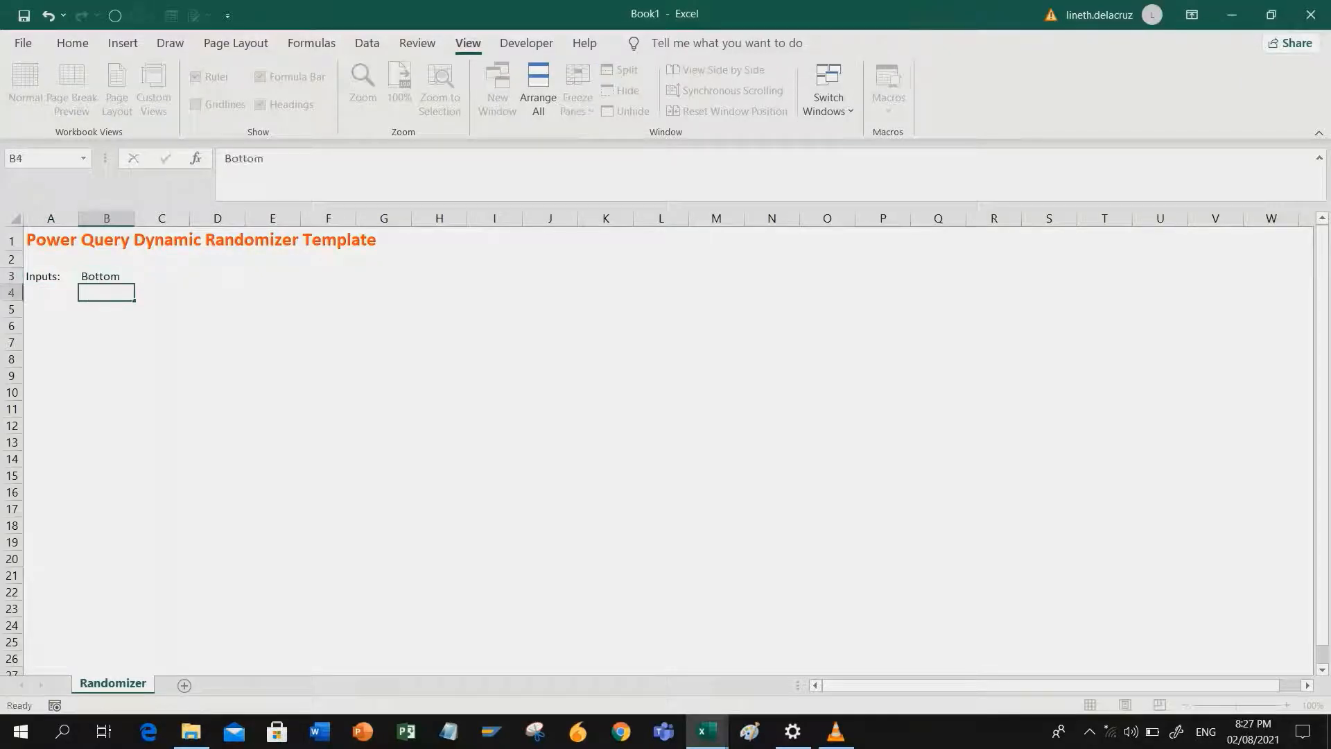
key(Up)
key(Right)
text(Top)
key(Return)
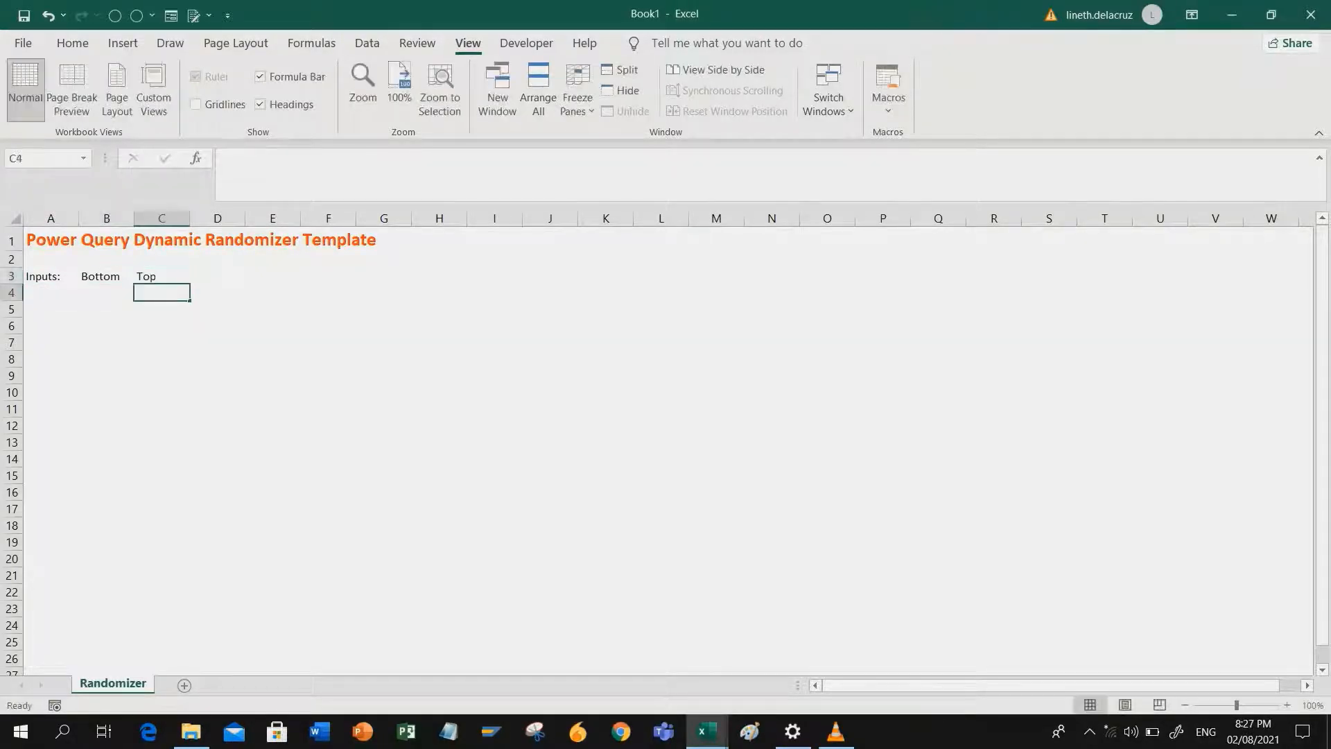
key(Up)
key(Right)
text(List)
key(Return)
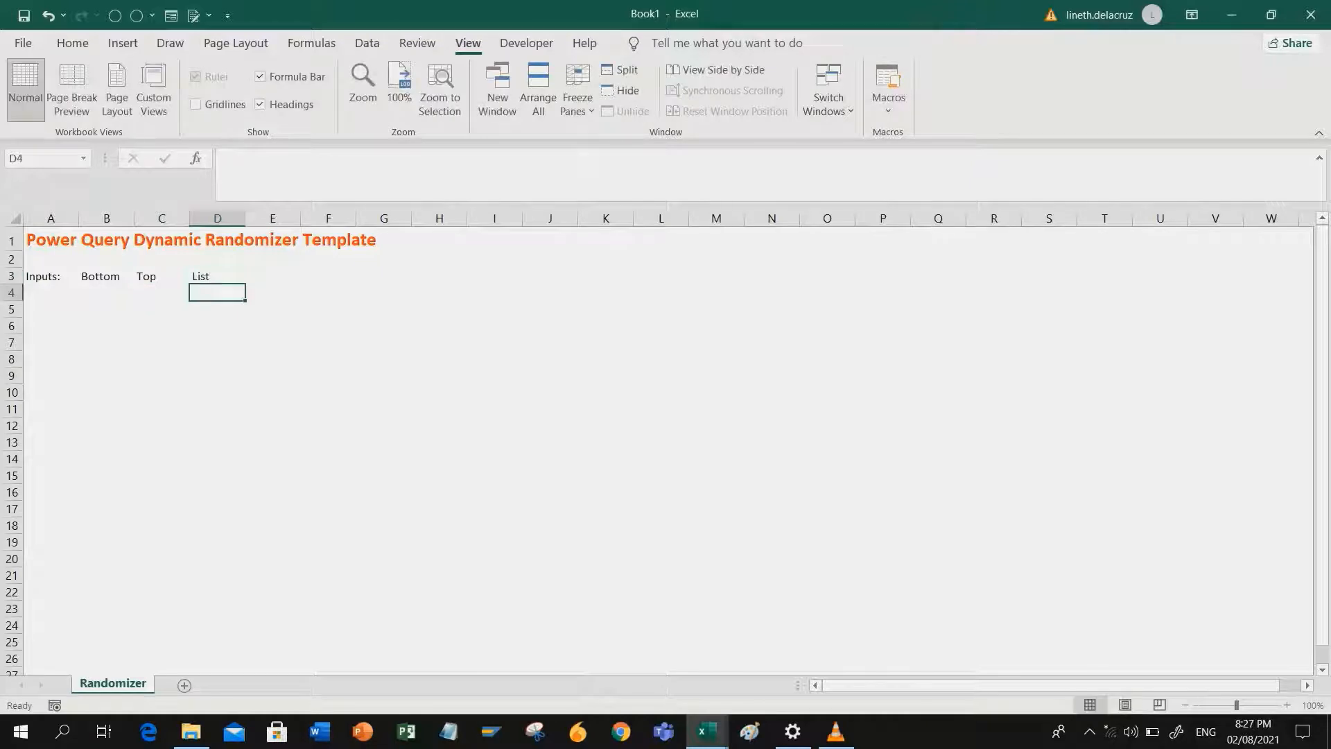
Enter 500 under Bottom, 1000 under Top and 50 under List in row 4
key(Left)
key(Left)
text(500)
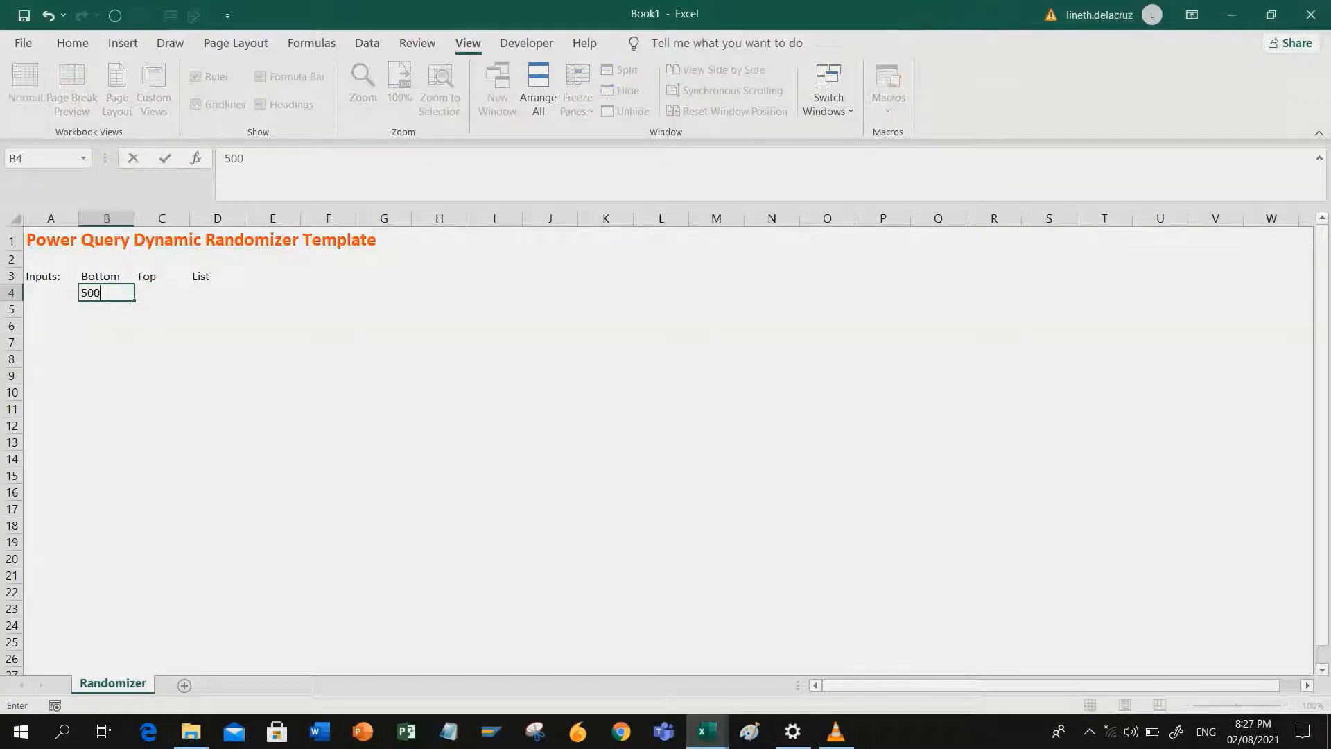
key(Return)
key(Up)
key(Right)
text(1000)
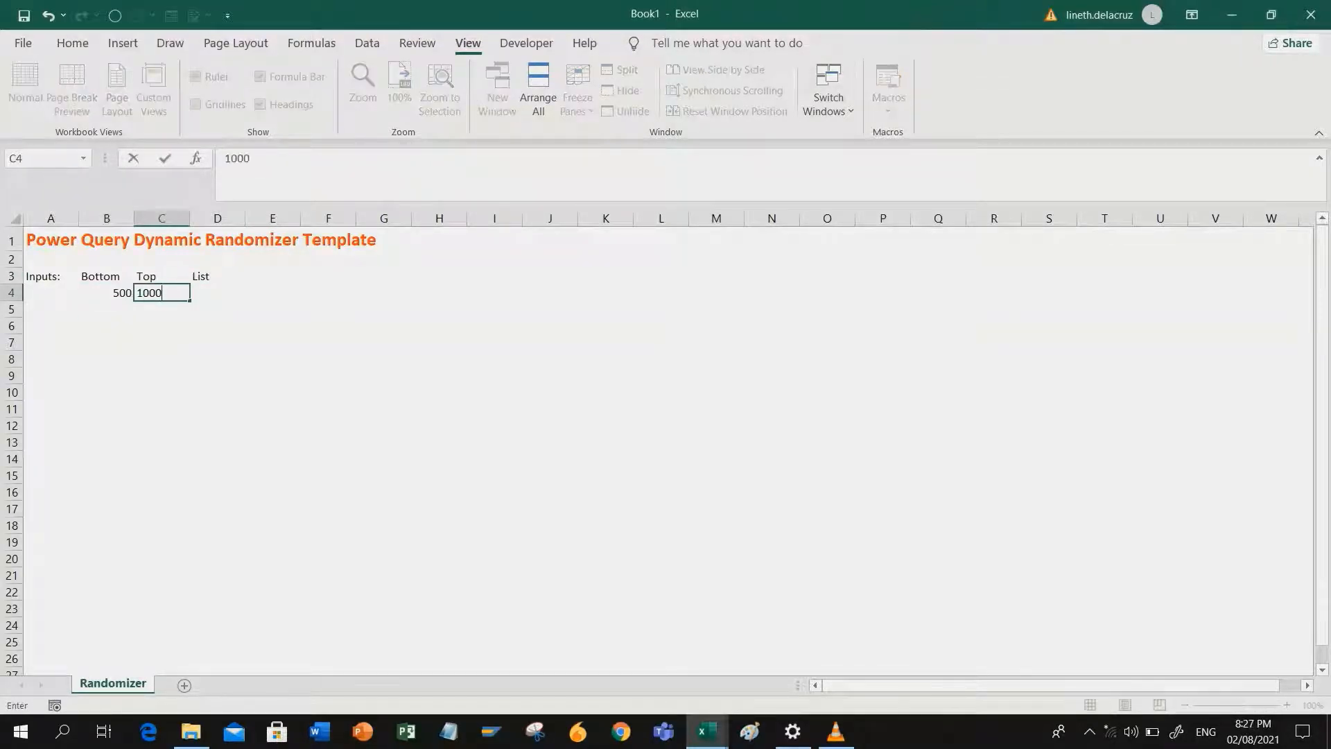
key(Return)
key(Up)
key(Right)
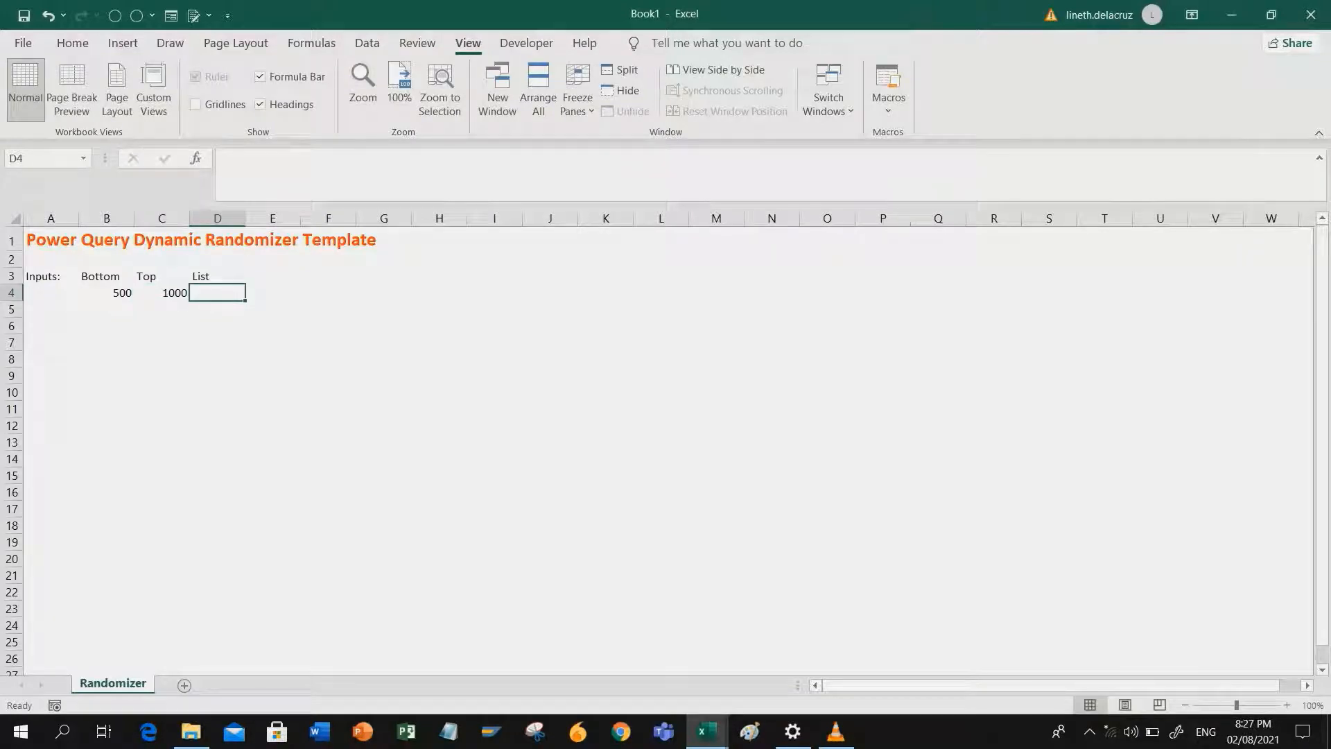
text(10)
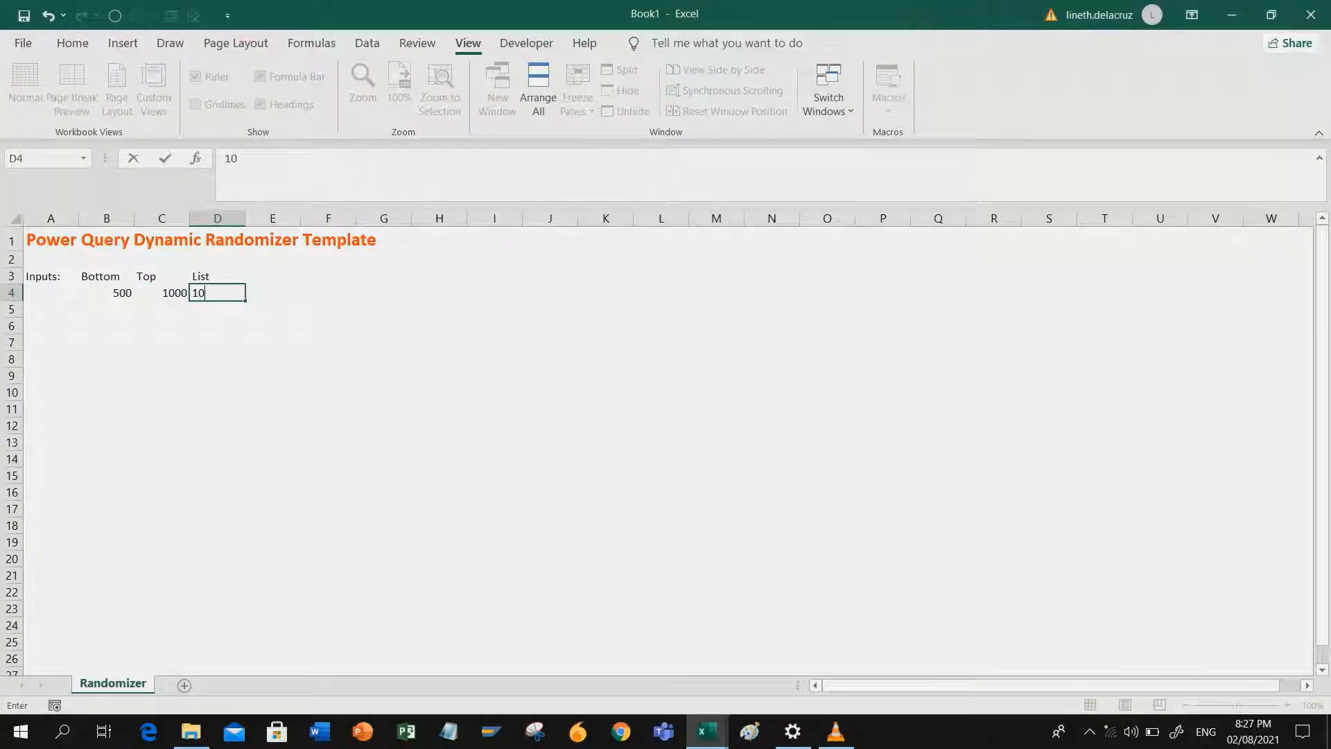
key(BackSpace)
key(BackSpace)
text(50)
key(Return)
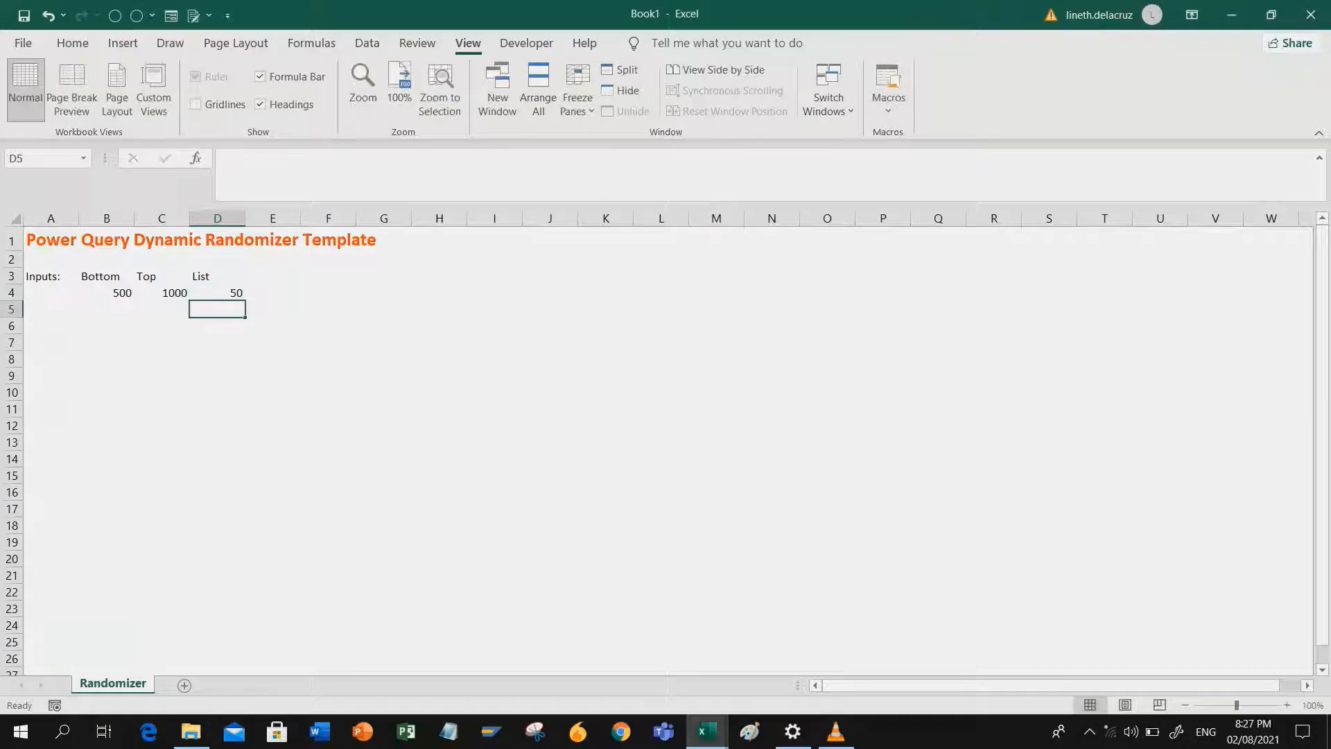
Convert the range B3:D4 into a table with headers and load it into the Power Query Editor
drag(104, 276, 217, 292)
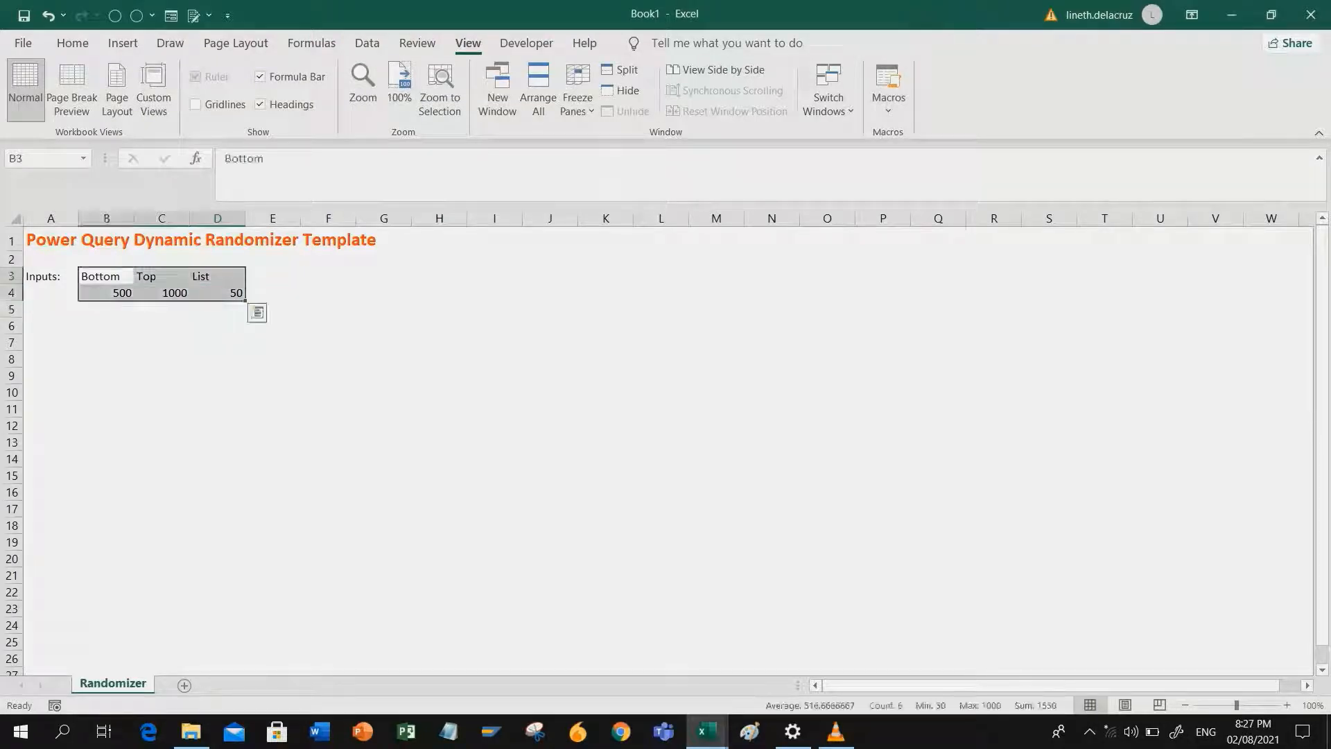
click(367, 43)
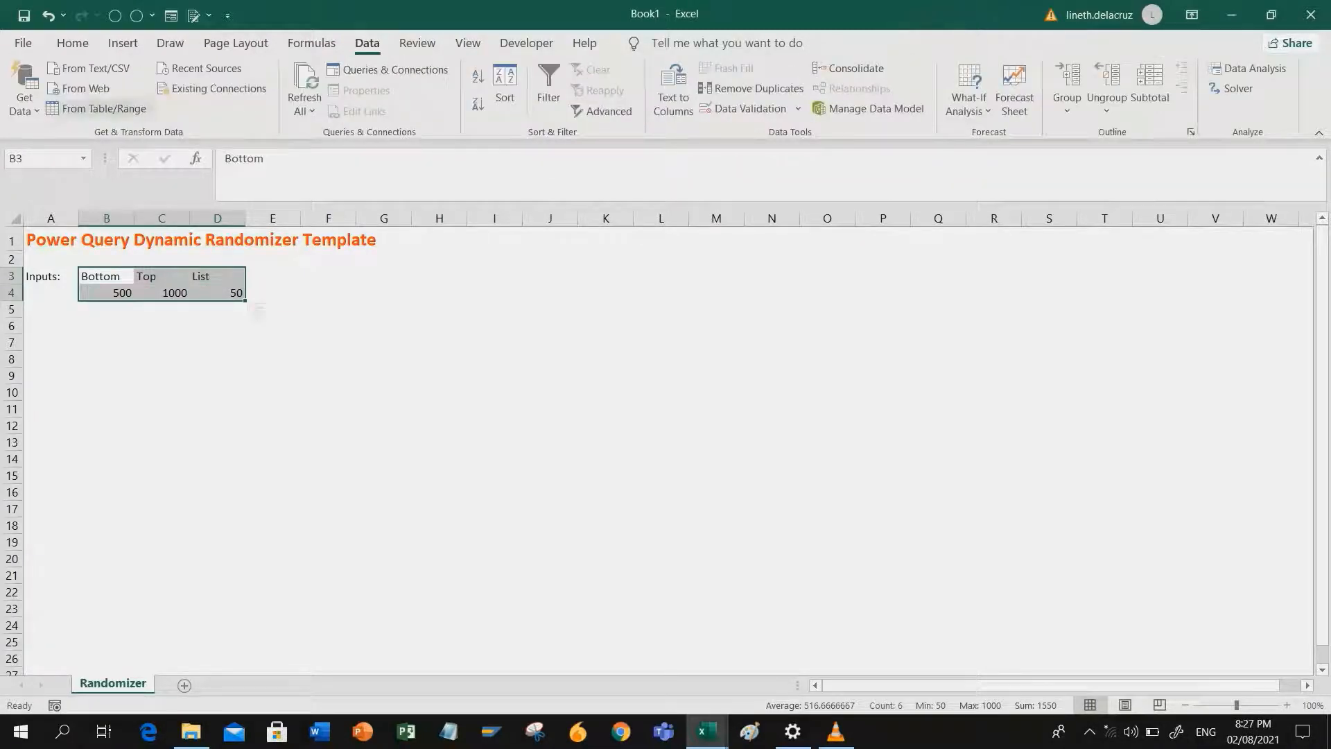
click(104, 109)
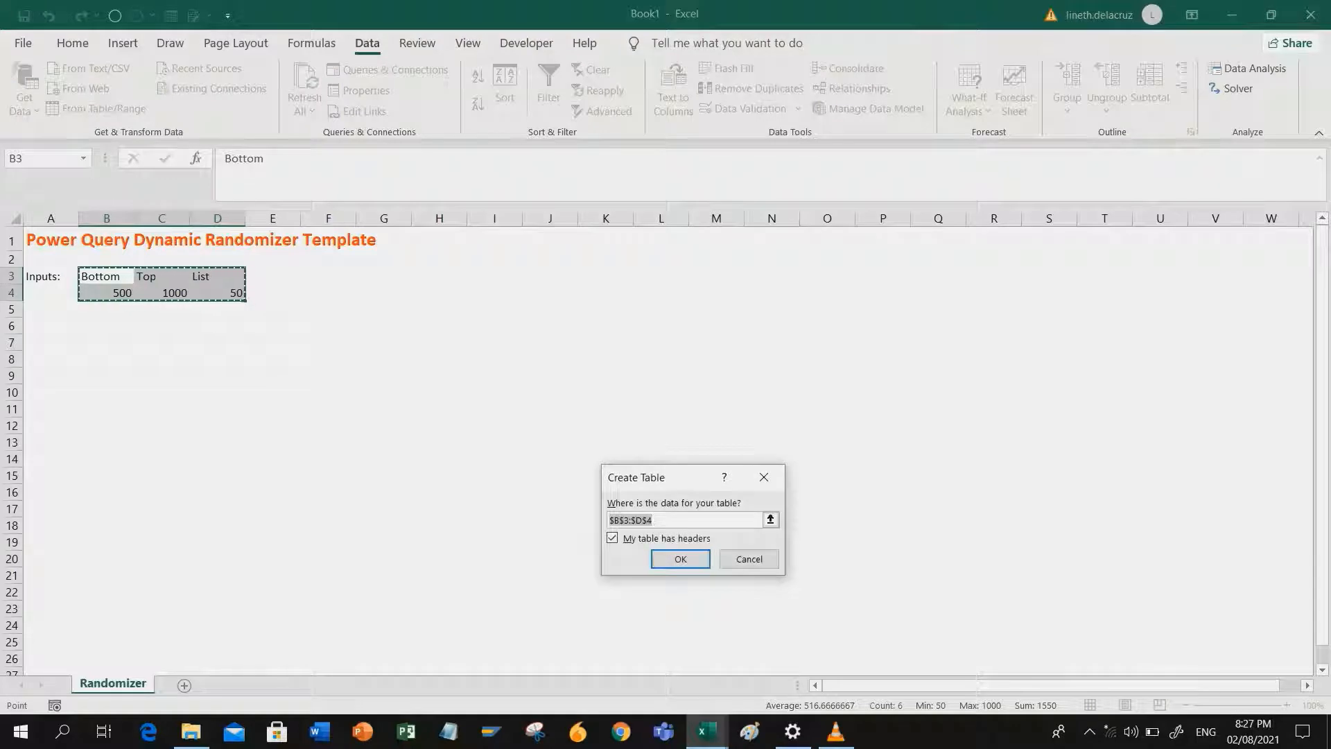
key(Return)
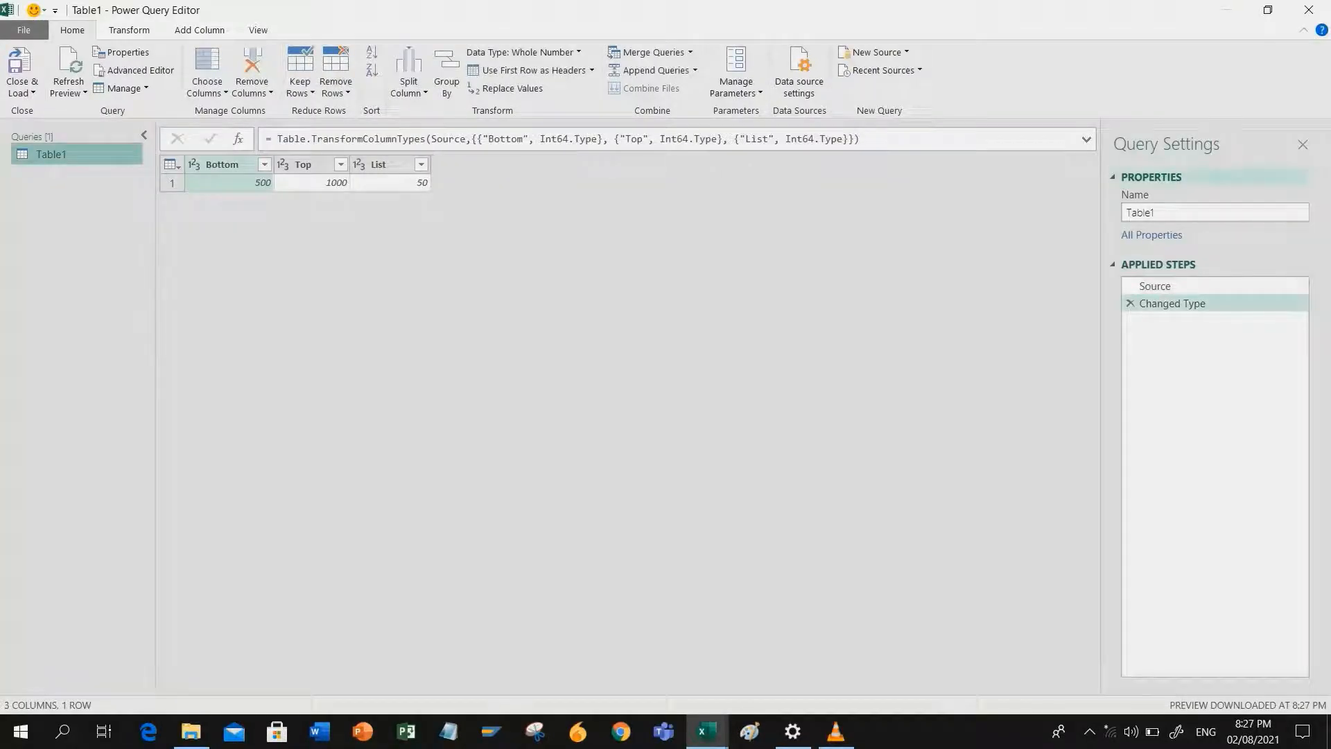
Rename the Table1 query as "Original Table"
double_click(1141, 213)
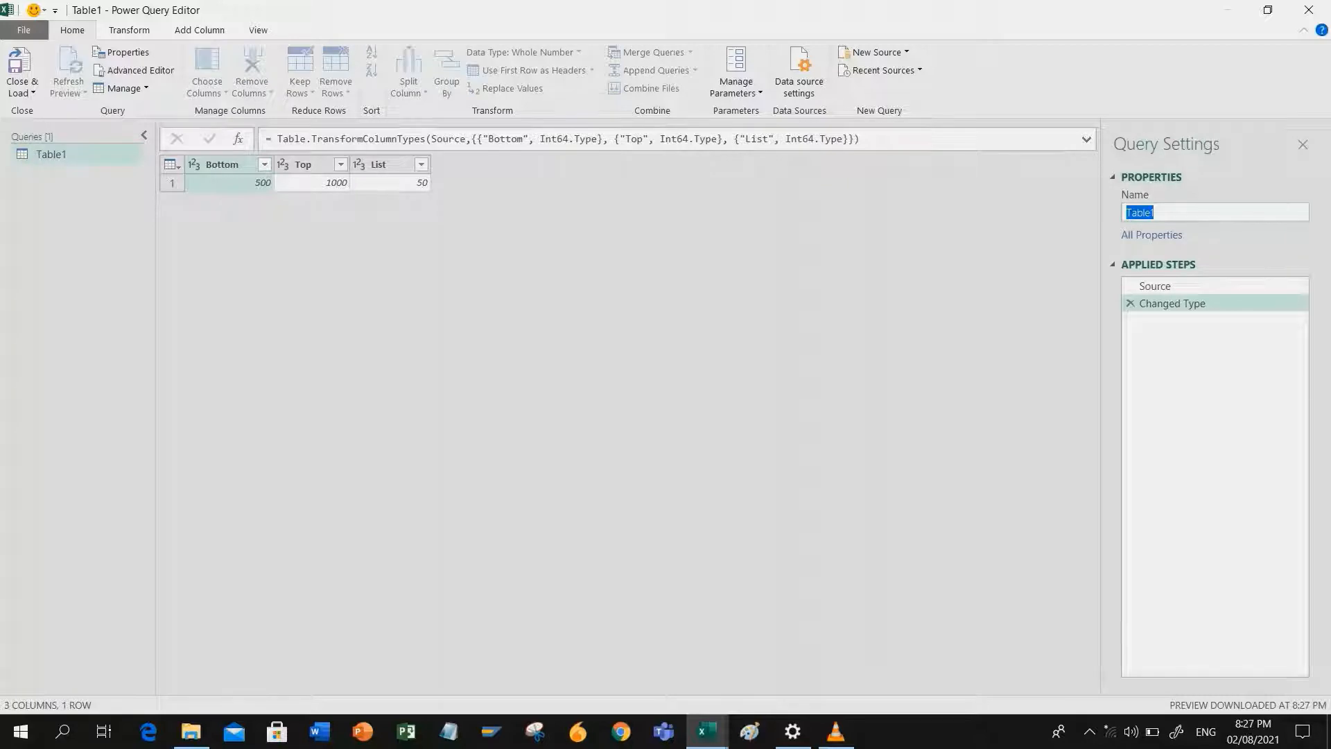
text(C)
text(riginal Table)
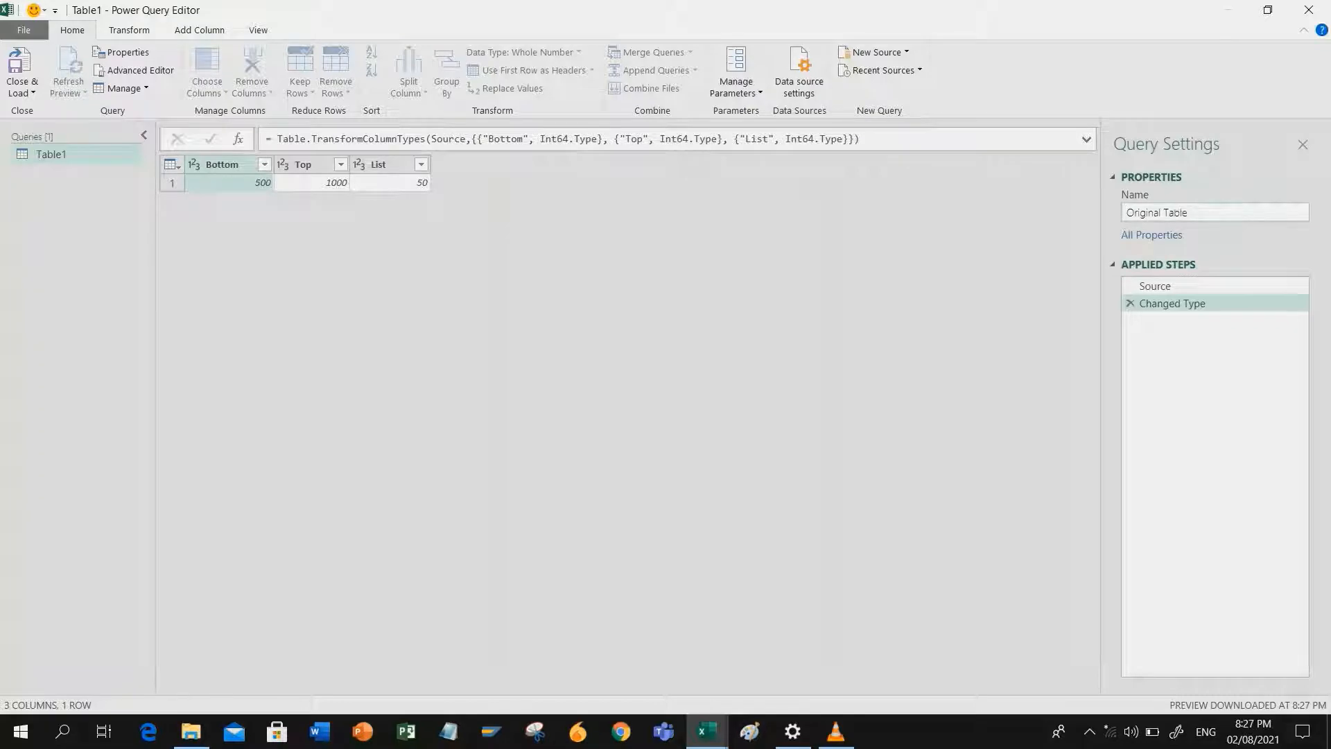
key(Return)
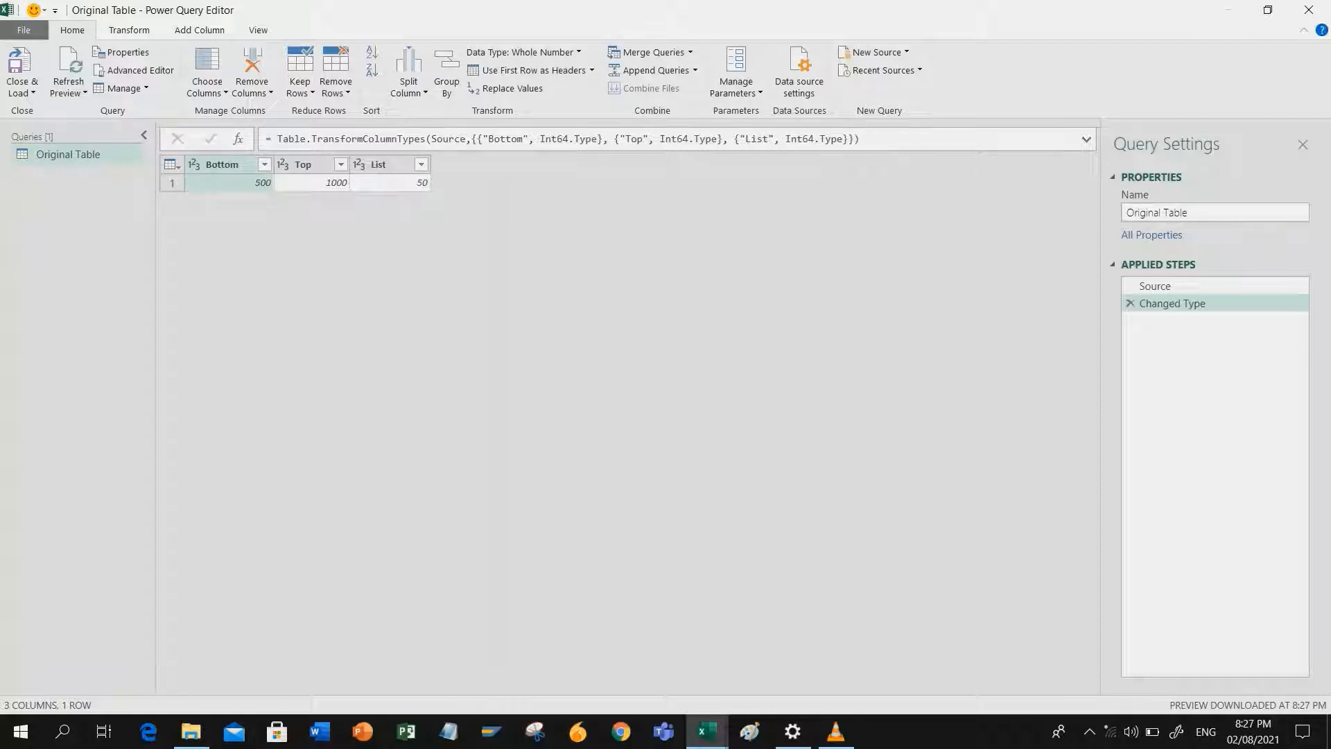
Create a reference query from Original Table and name it "BottomRef"
right_click(95, 157)
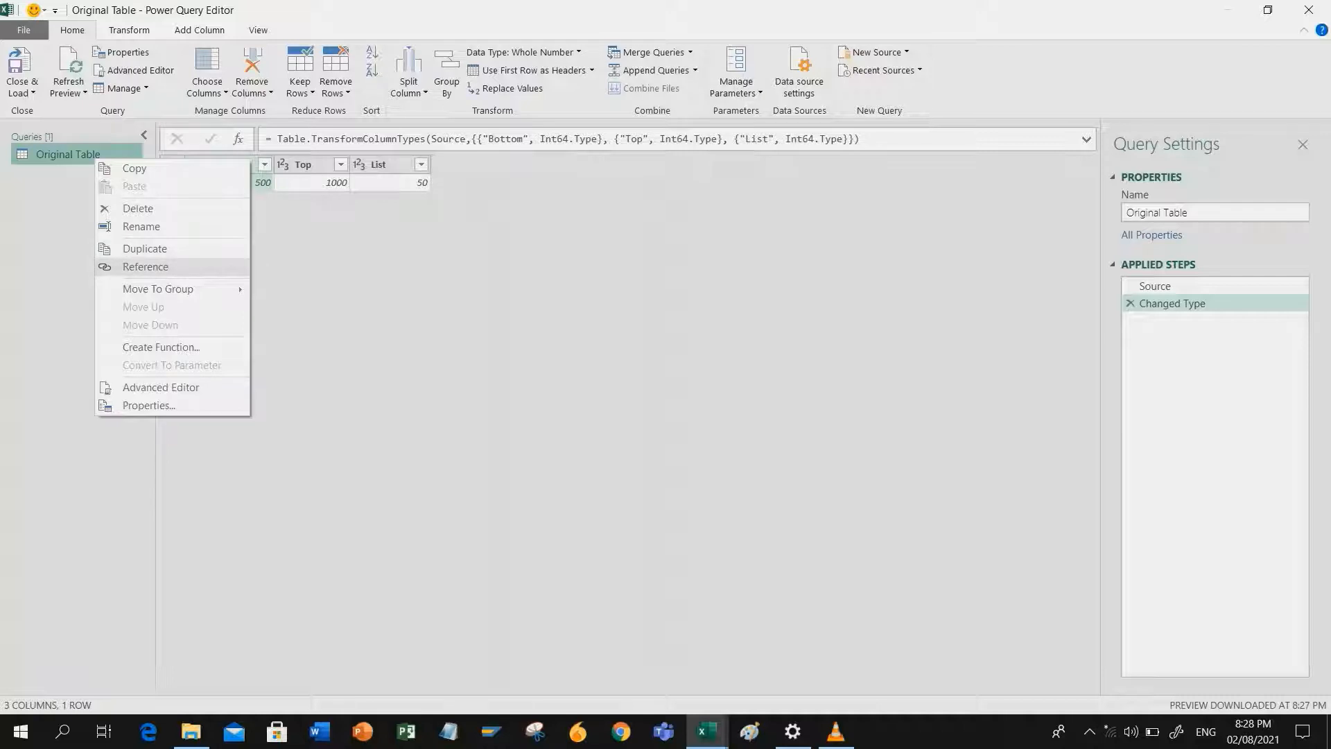
click(145, 266)
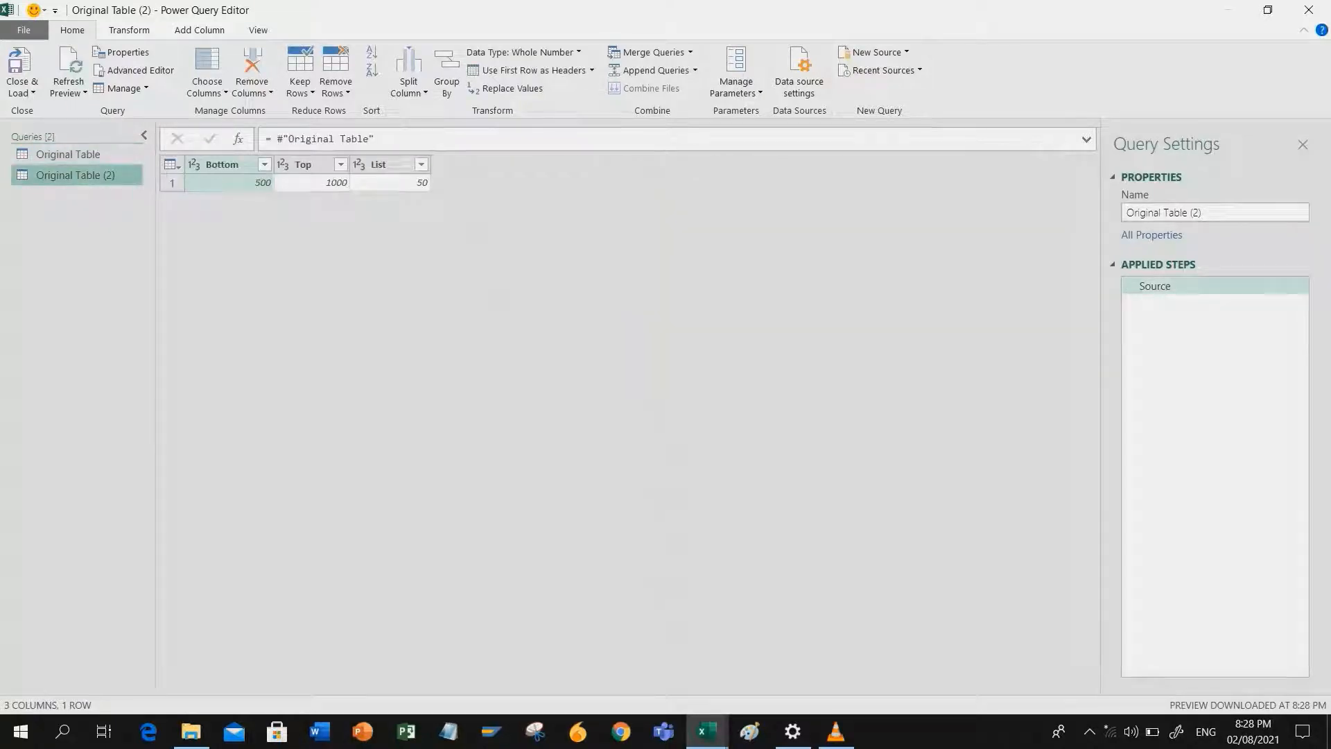
drag(1213, 213, 1123, 214)
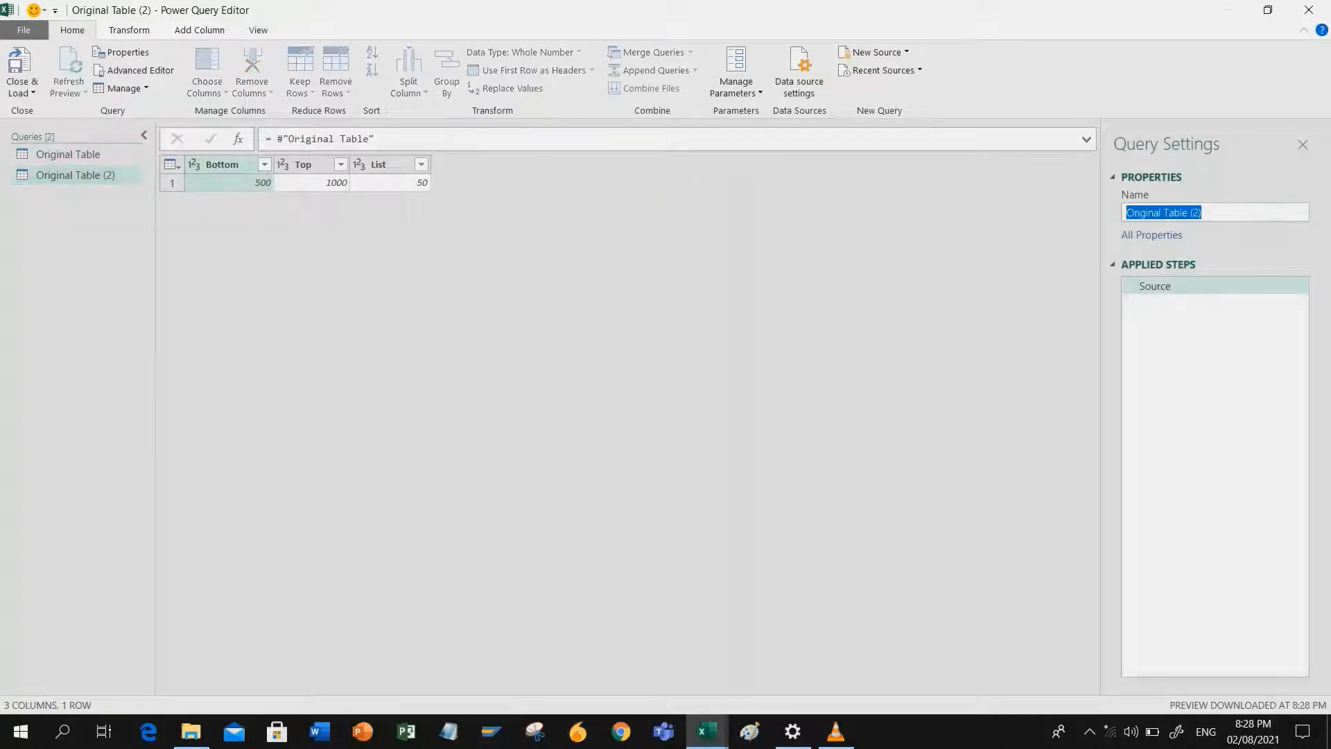
text(BottomRef)
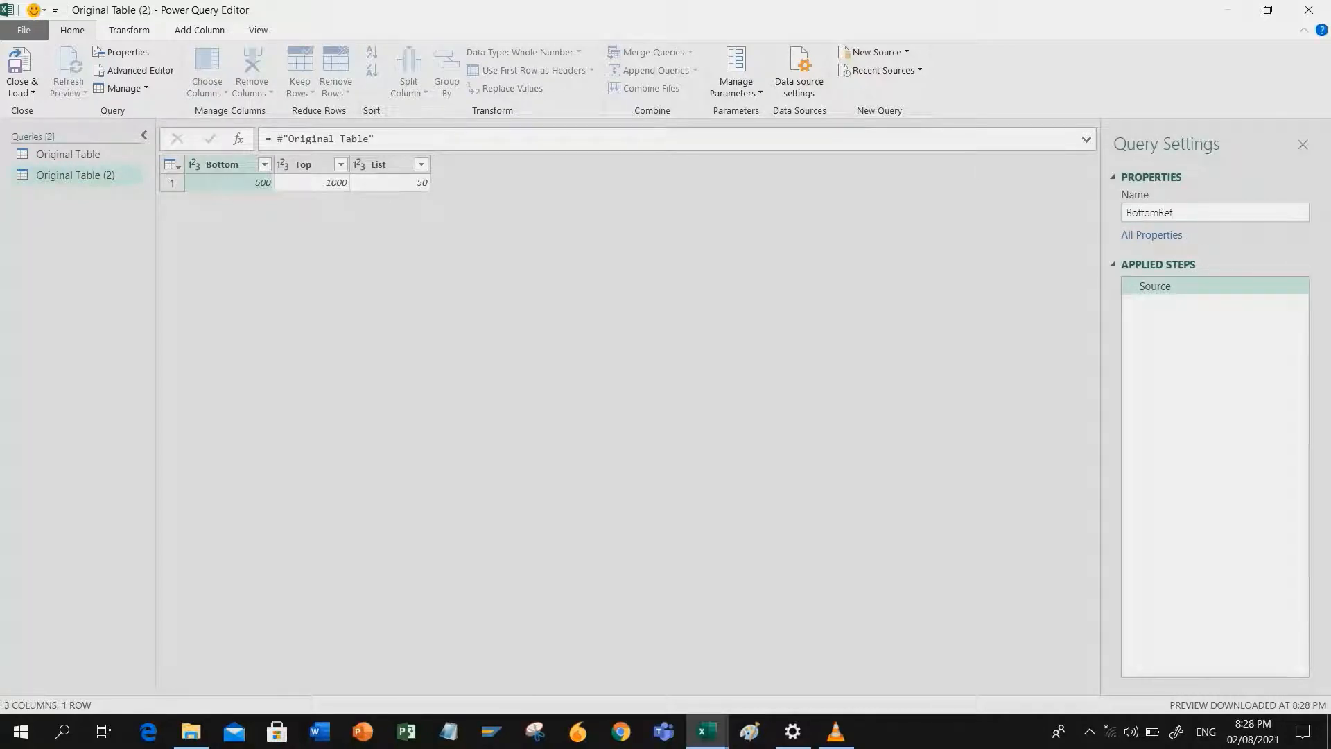
key(Return)
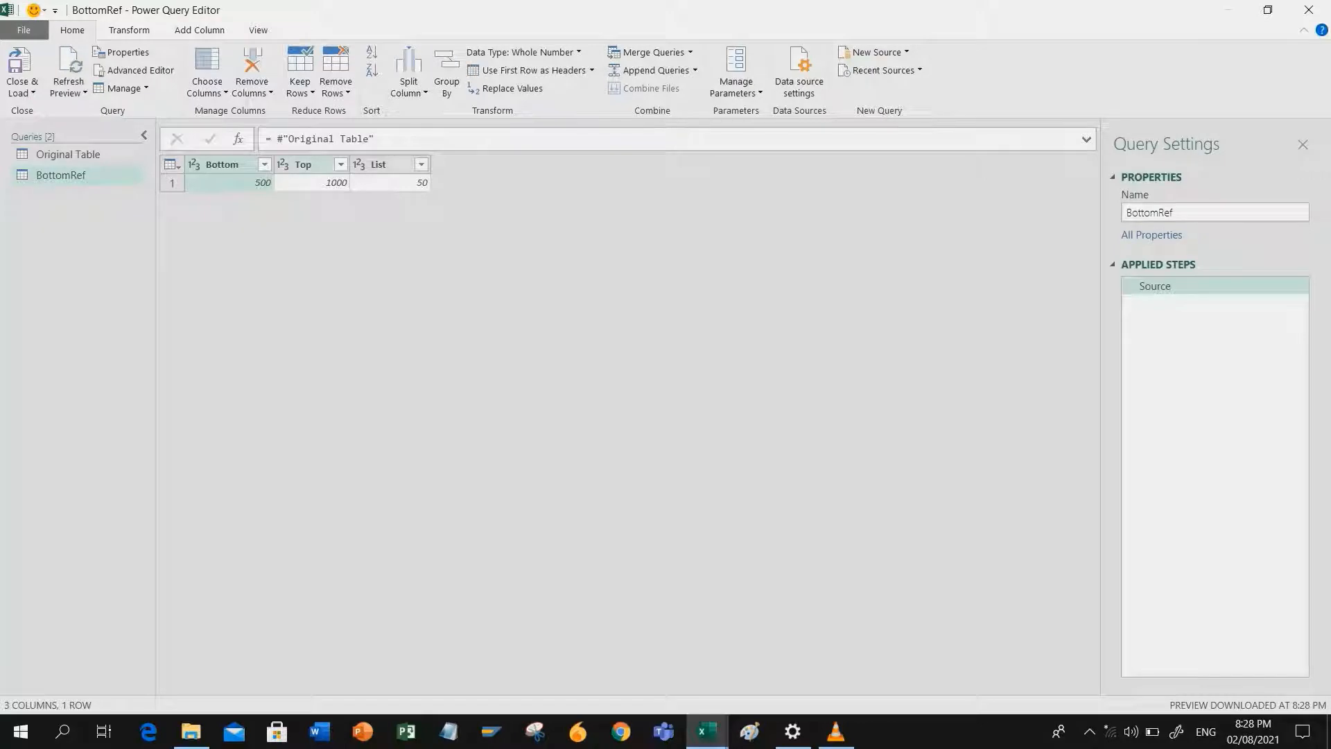
Remove the Top and List columns from BottomRef and drill down into the remaining Bottom value
click(305, 165)
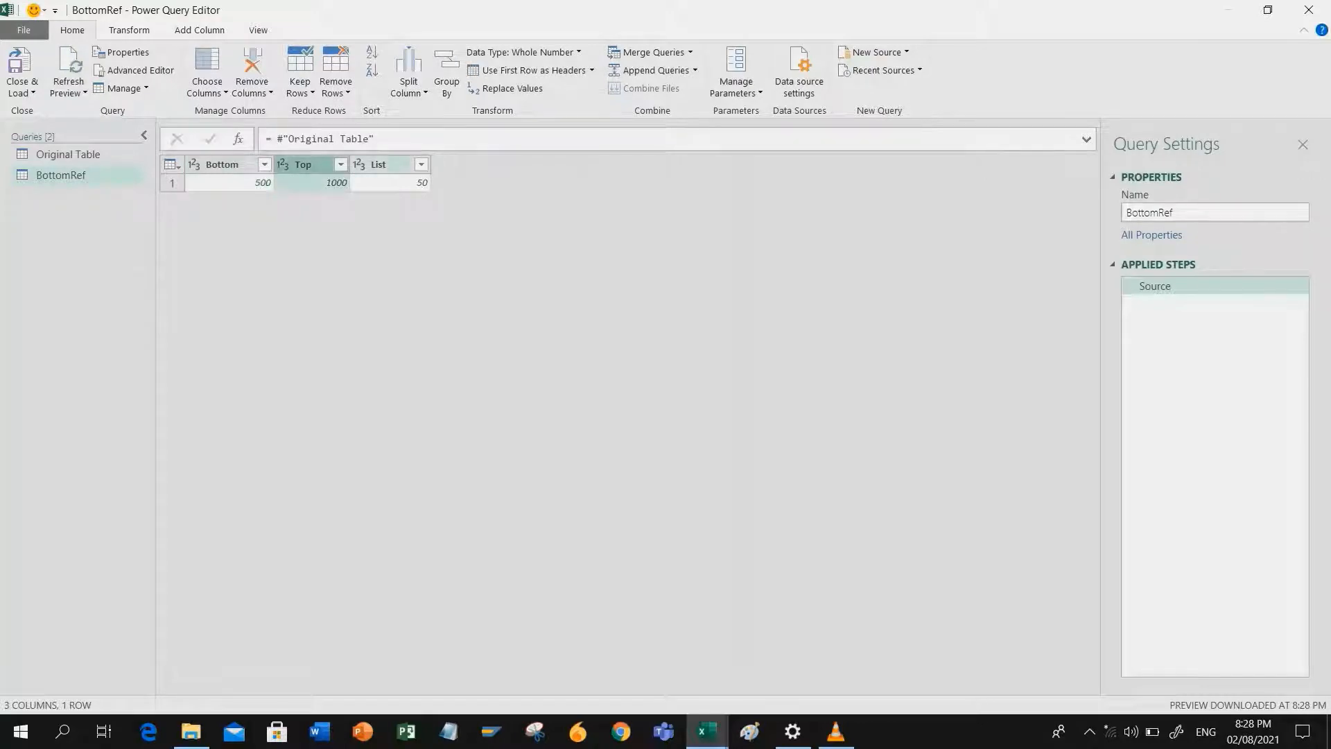
ctrl+click(385, 165)
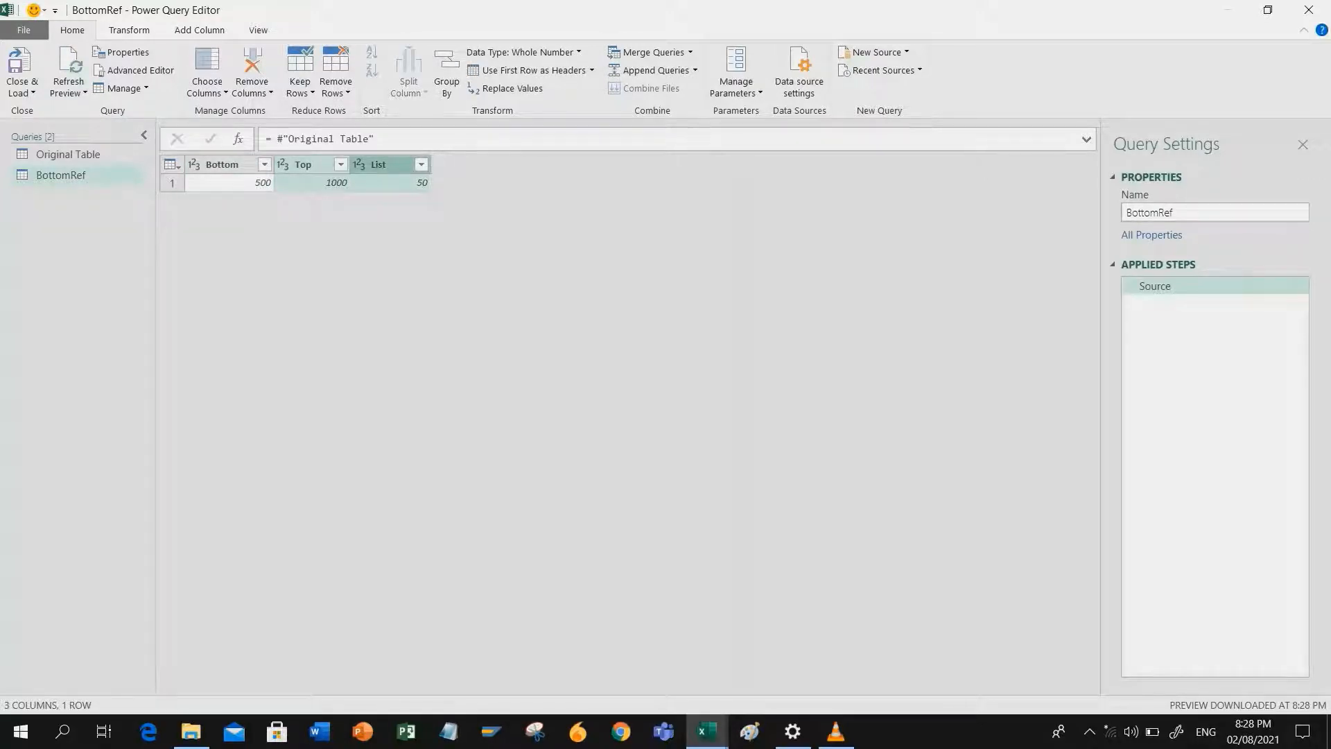
key(Delete)
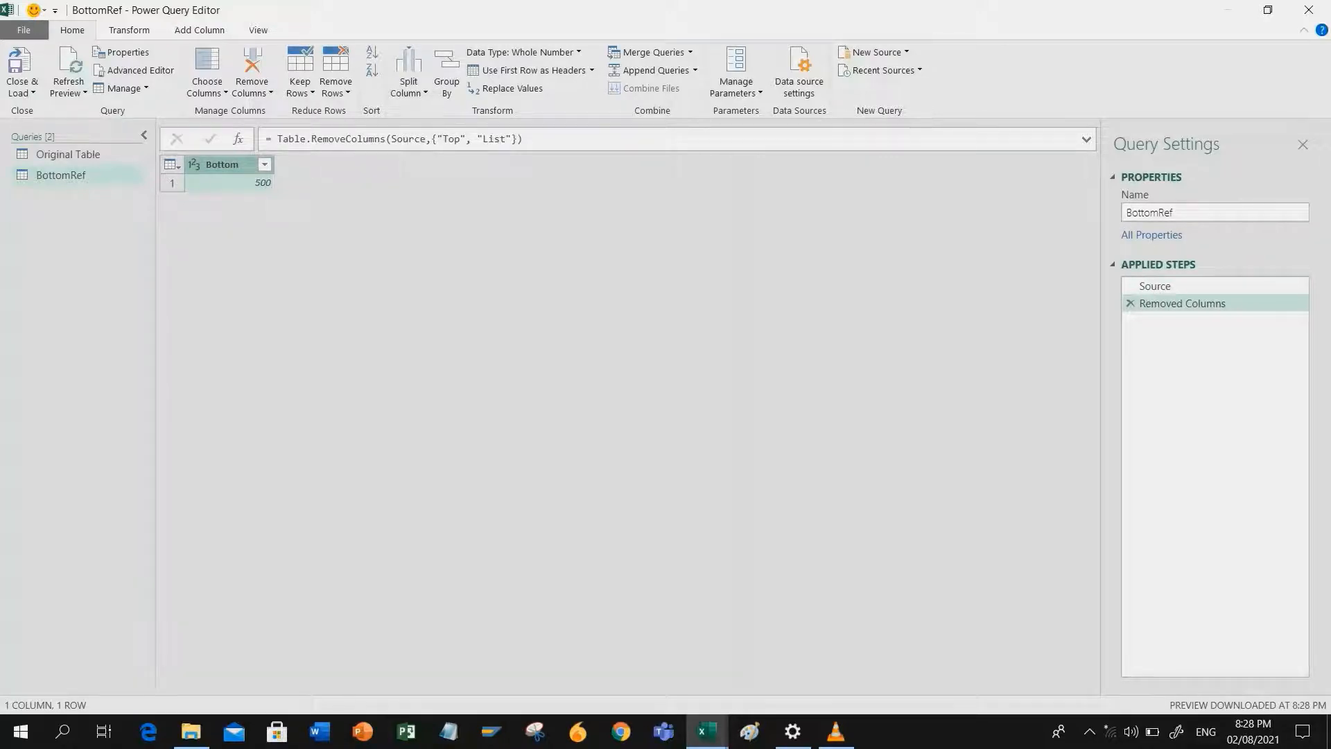
right_click(236, 183)
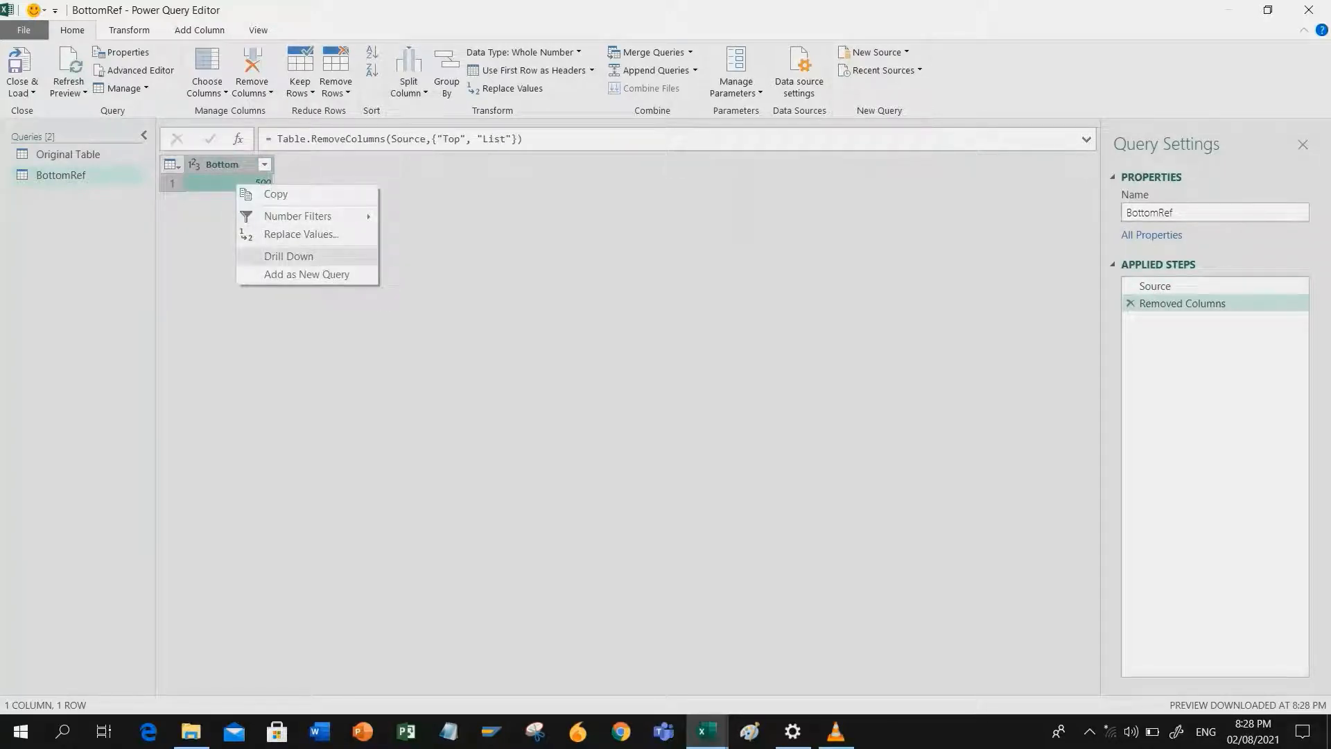
click(288, 256)
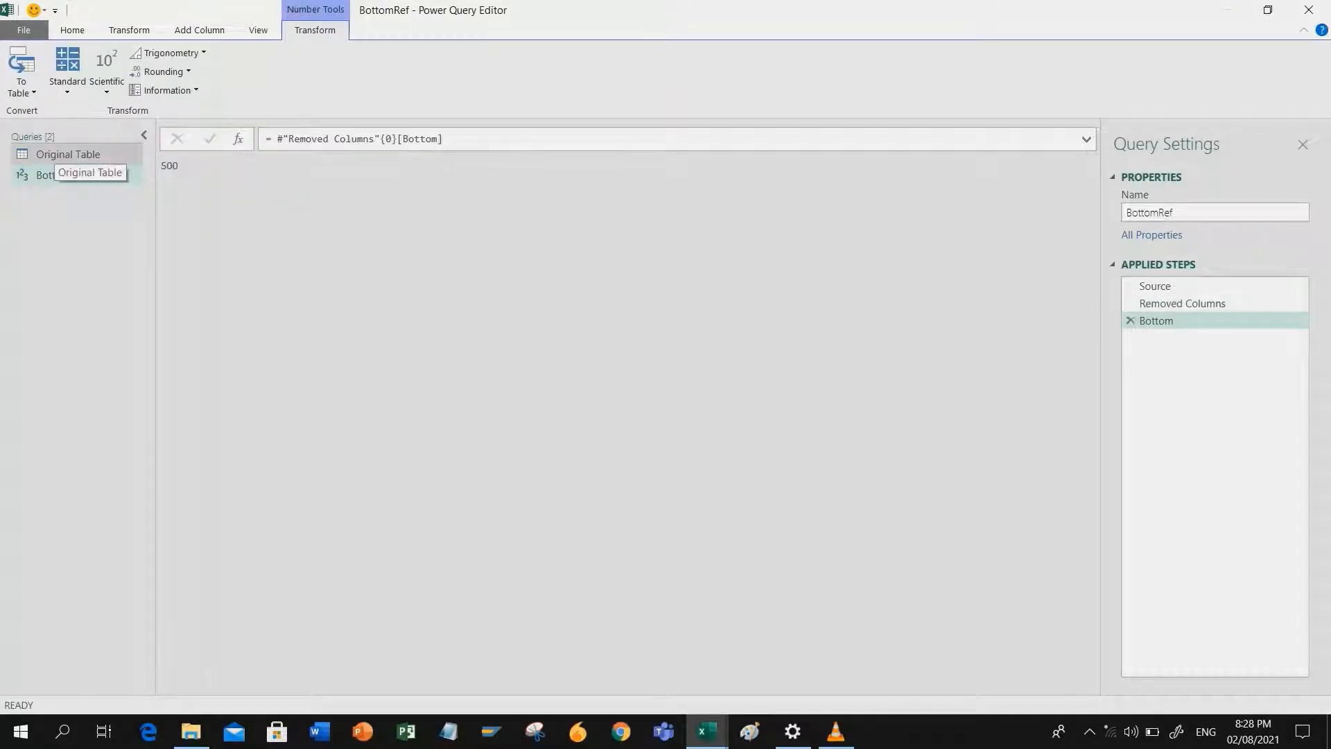
Create a reference query from Original Table and name it "TopRef"
right_click(56, 156)
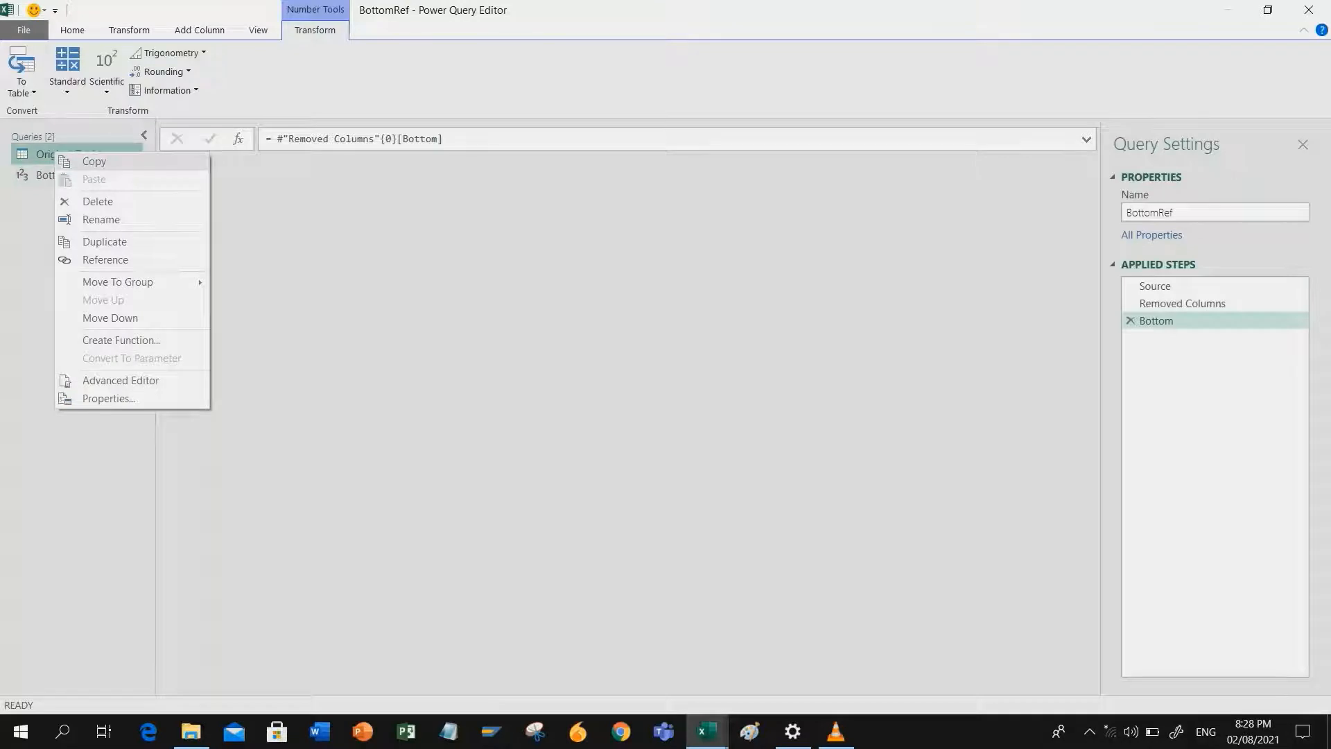
click(104, 259)
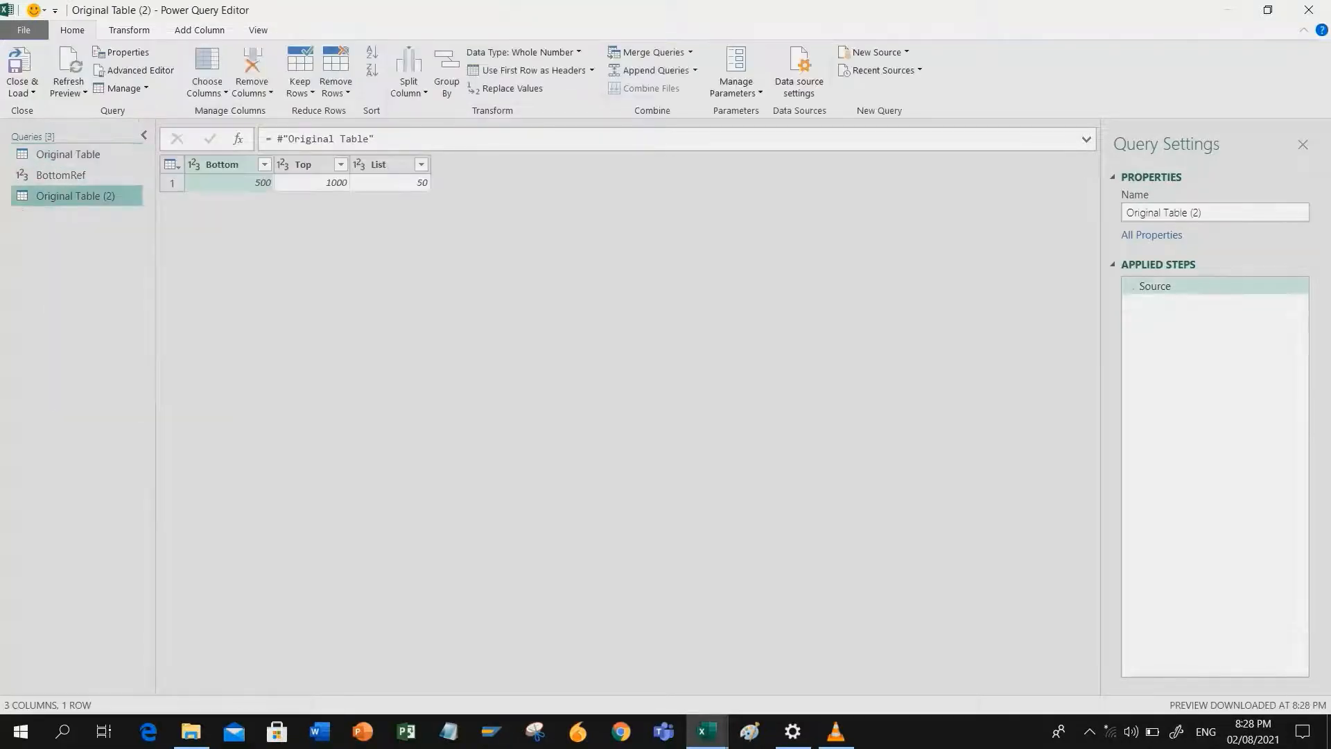
click(1172, 213)
text(TopRef)
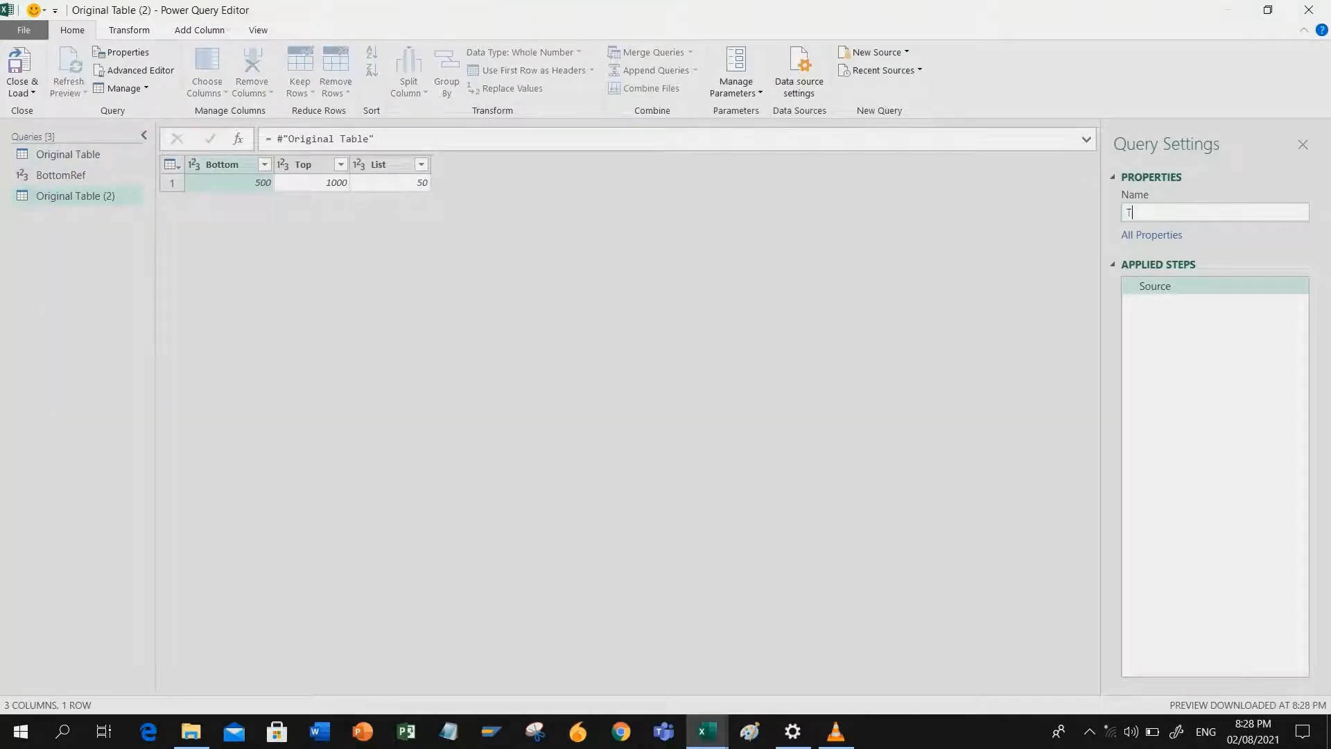
key(Return)
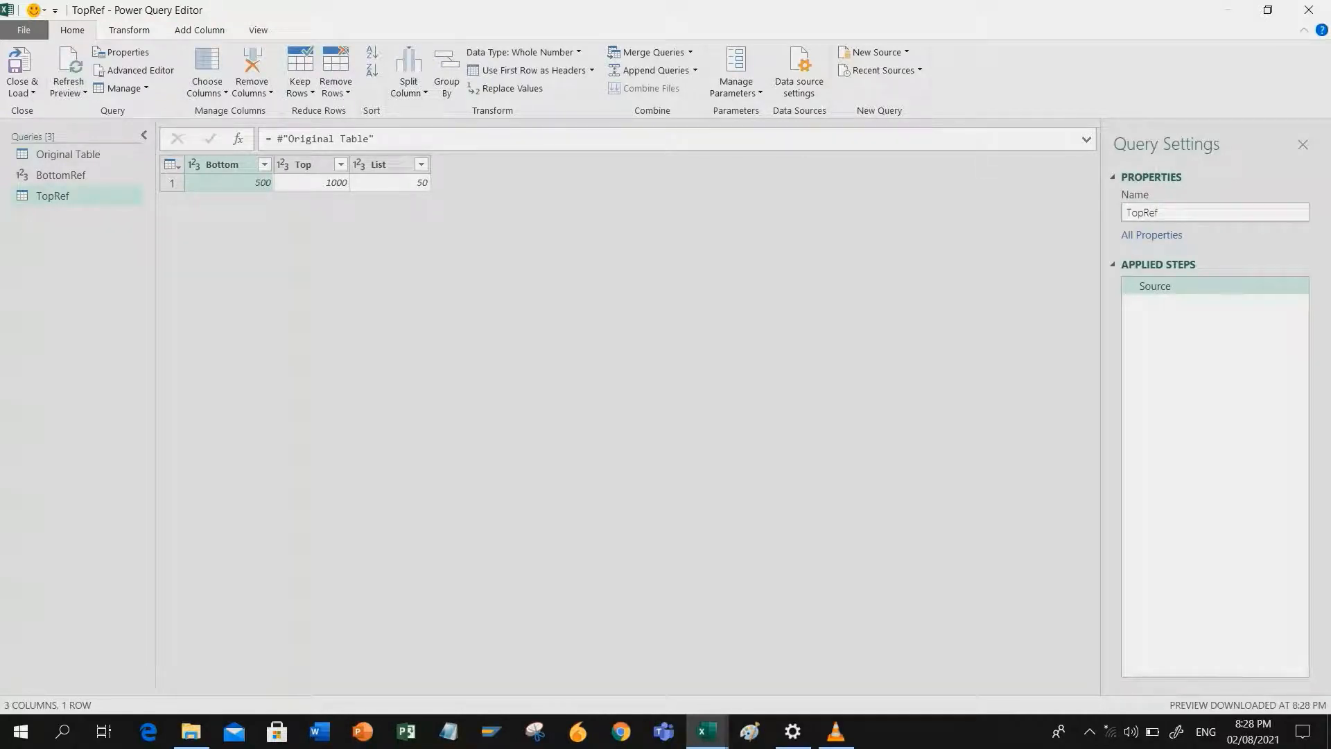
Remove the Bottom and List columns from TopRef and drill down into the remaining Top value
click(223, 164)
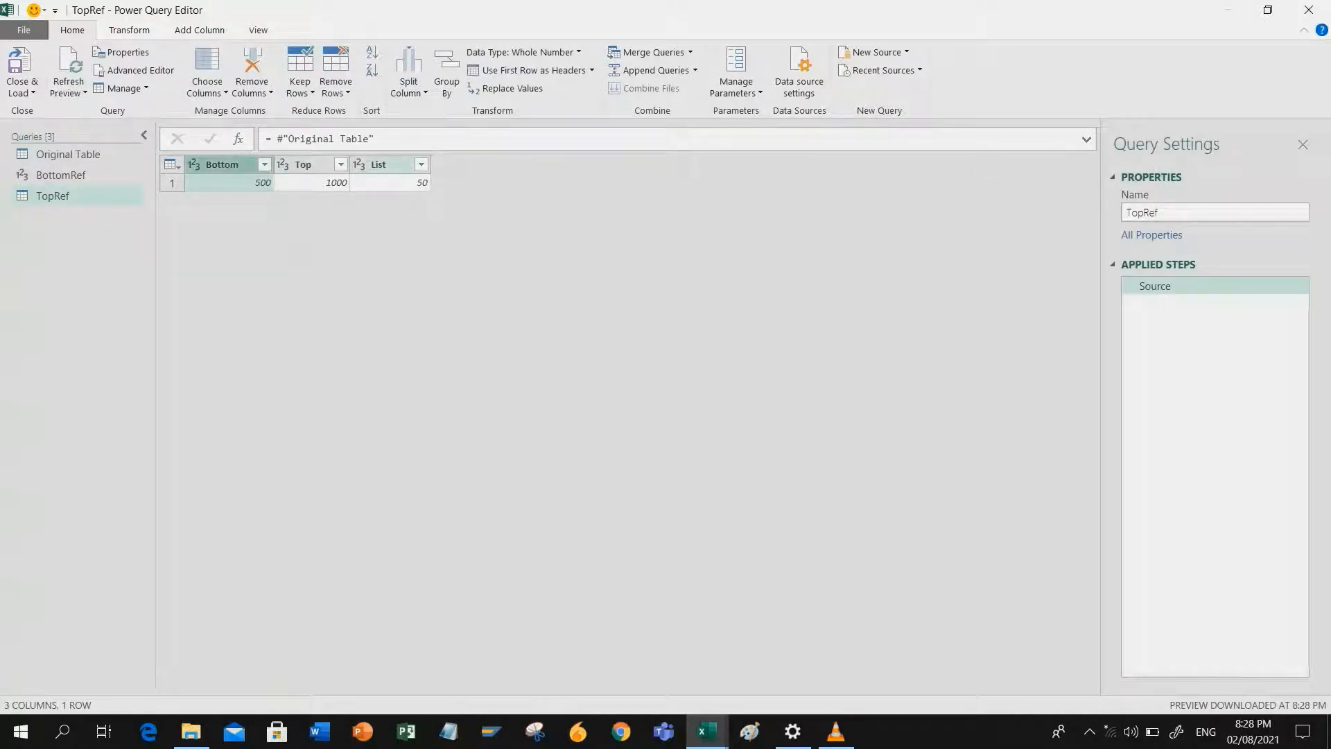
shift+click(399, 164)
click(223, 164)
ctrl+click(388, 164)
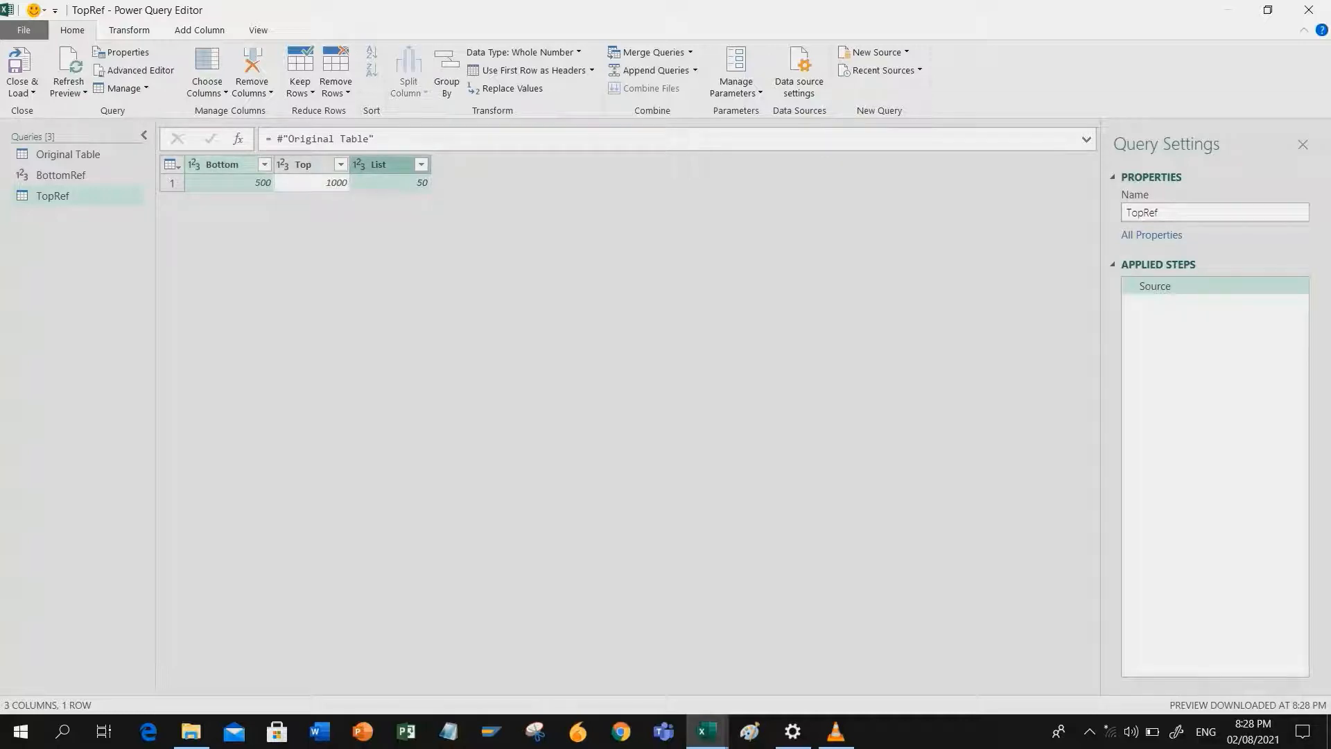
key(Delete)
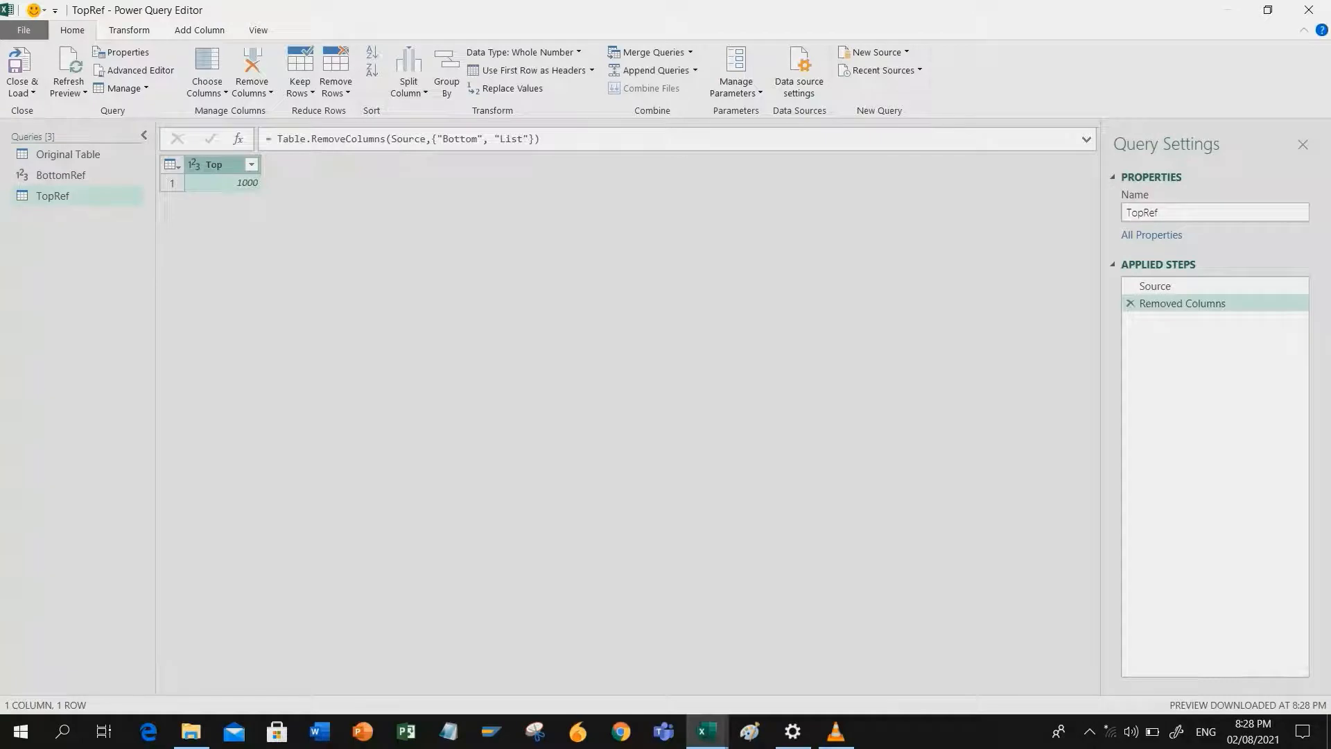
right_click(235, 183)
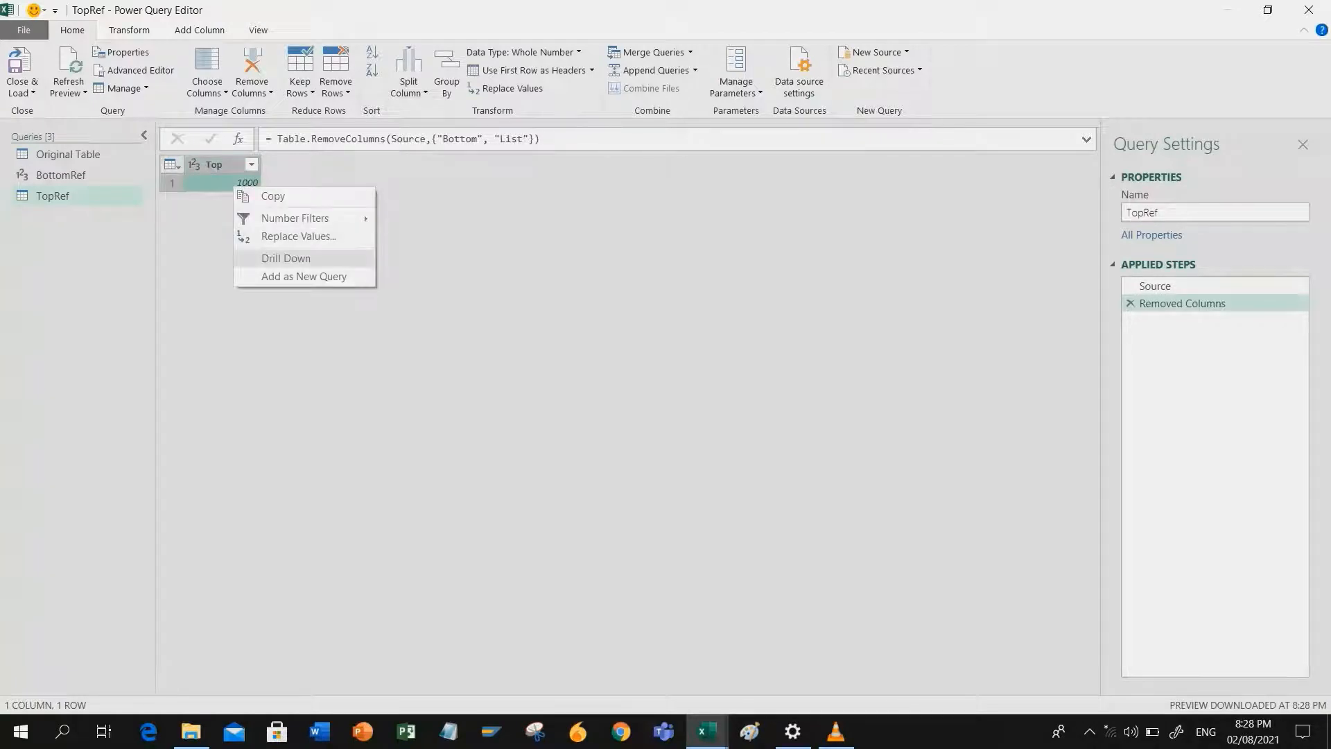
click(277, 258)
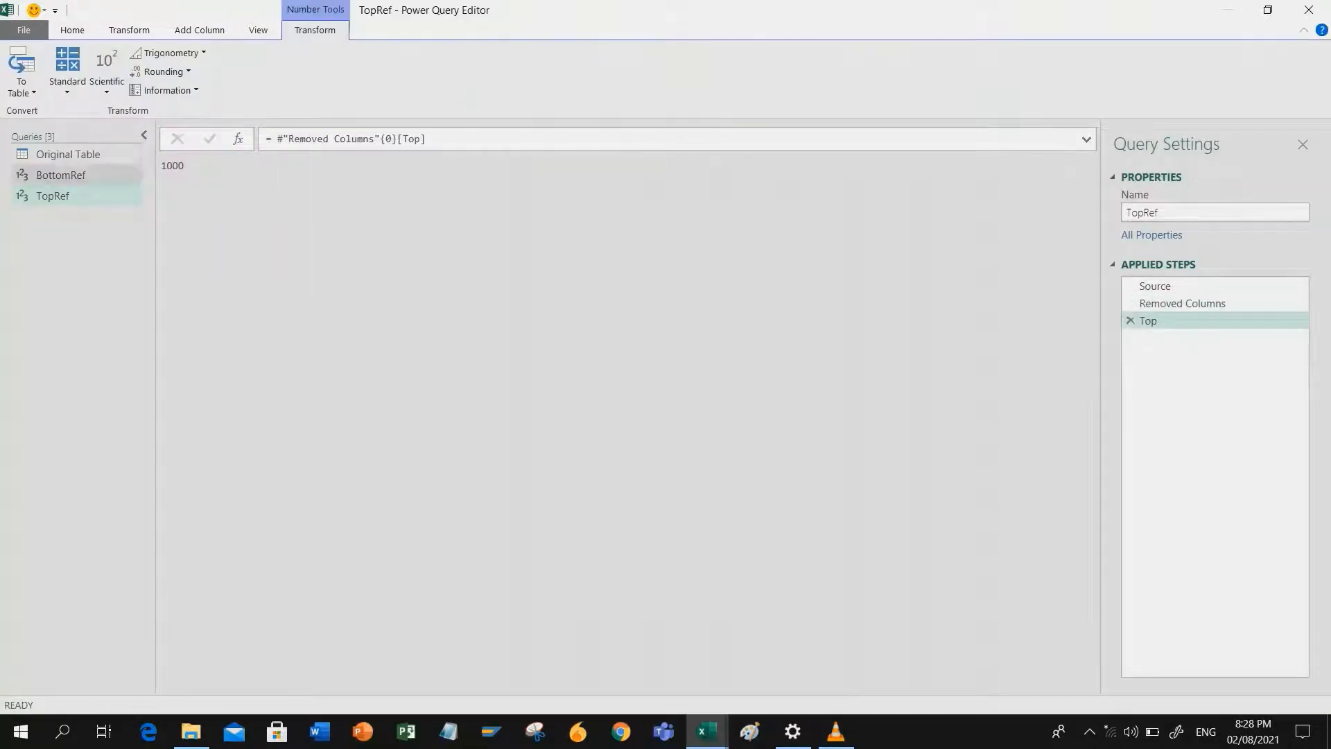
Create a reference query from Original Table and name it "NumList"
right_click(62, 154)
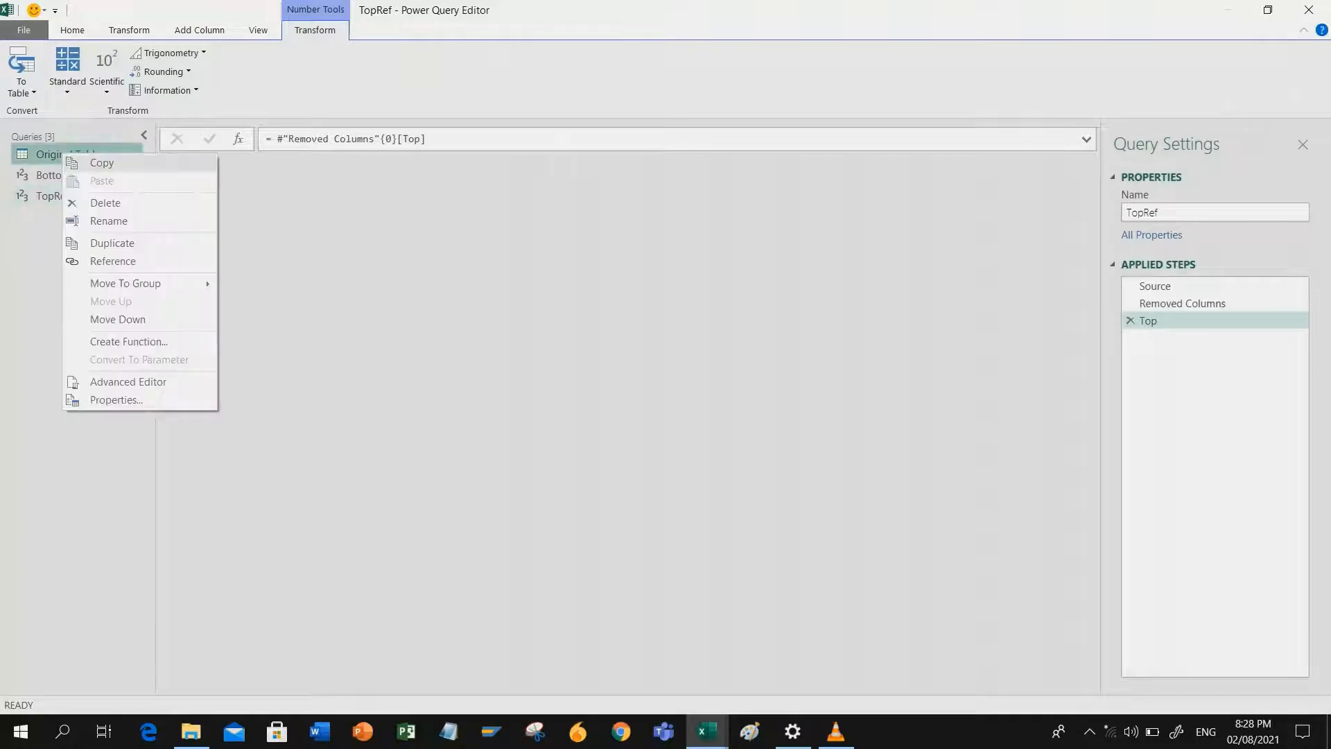
click(113, 261)
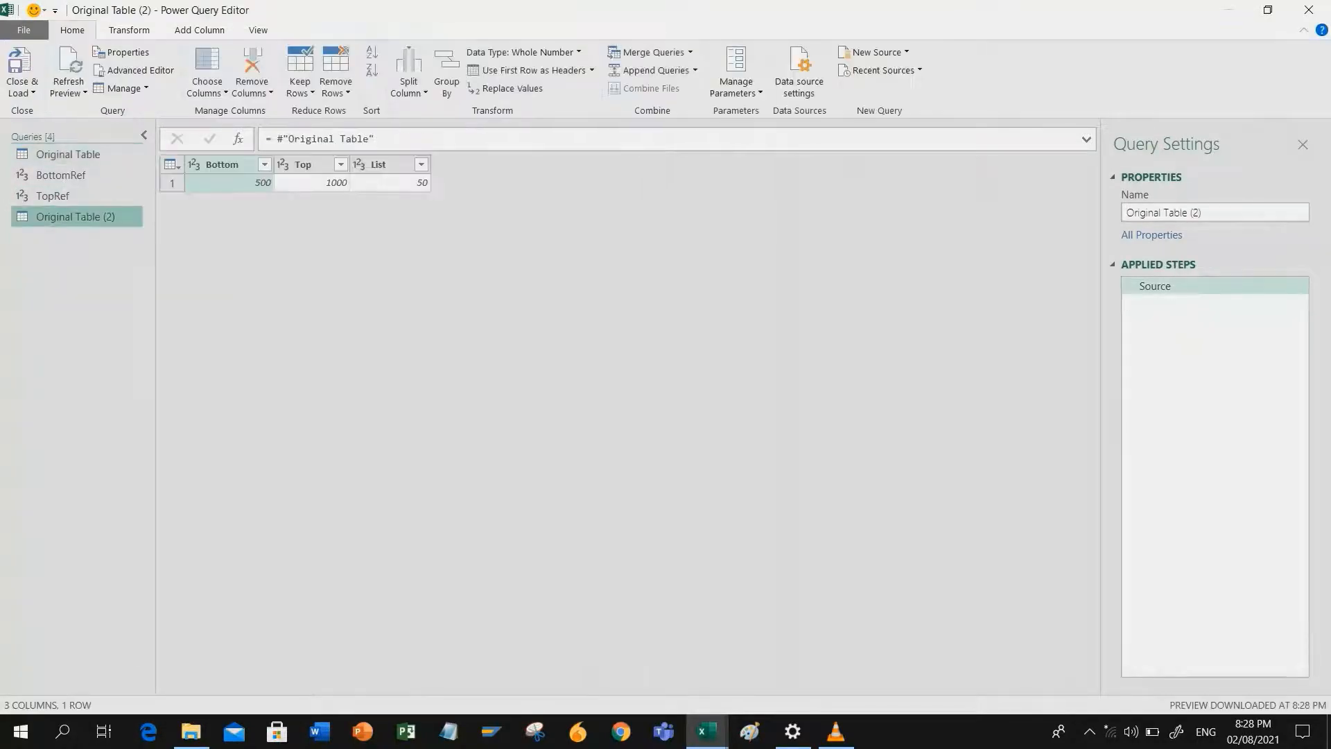
drag(1211, 213, 1124, 212)
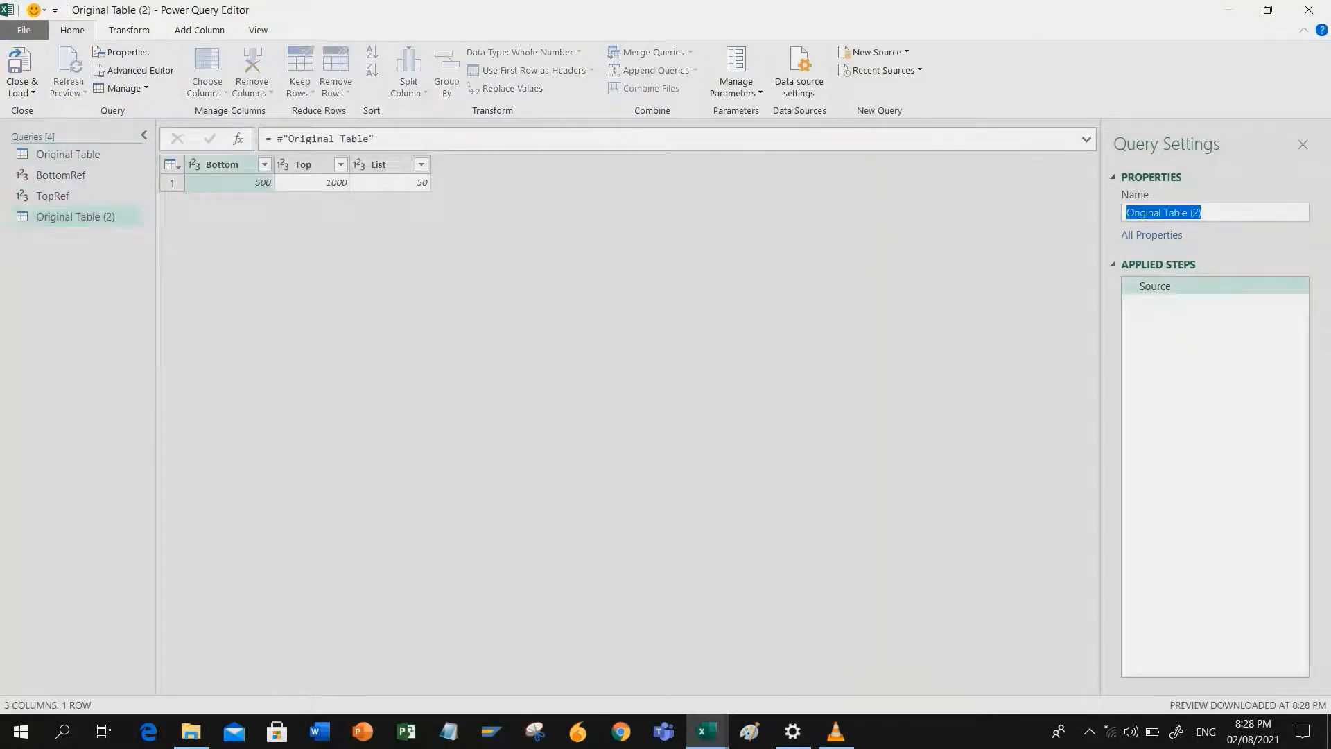
text(NumList)
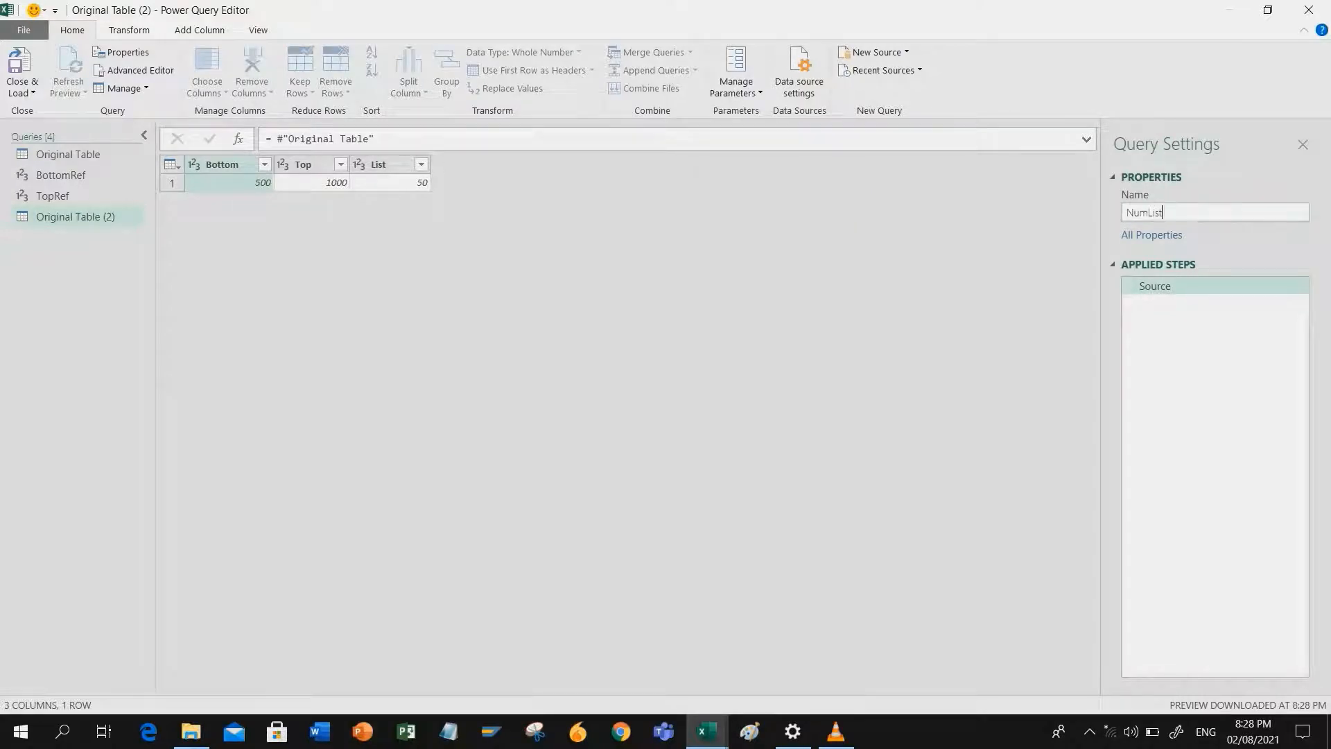
key(Return)
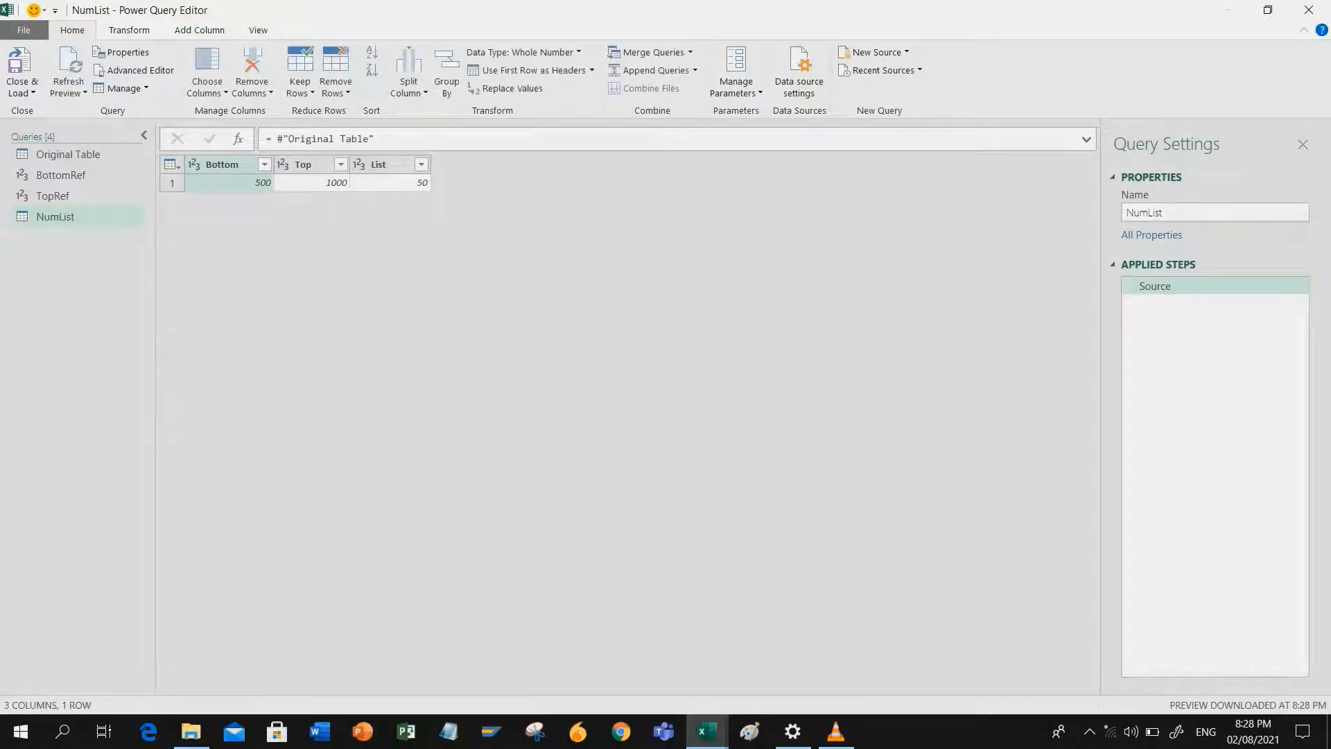
Remove the Bottom and Top columns from NumList and drill down into the remaining List value
ctrl+click(303, 165)
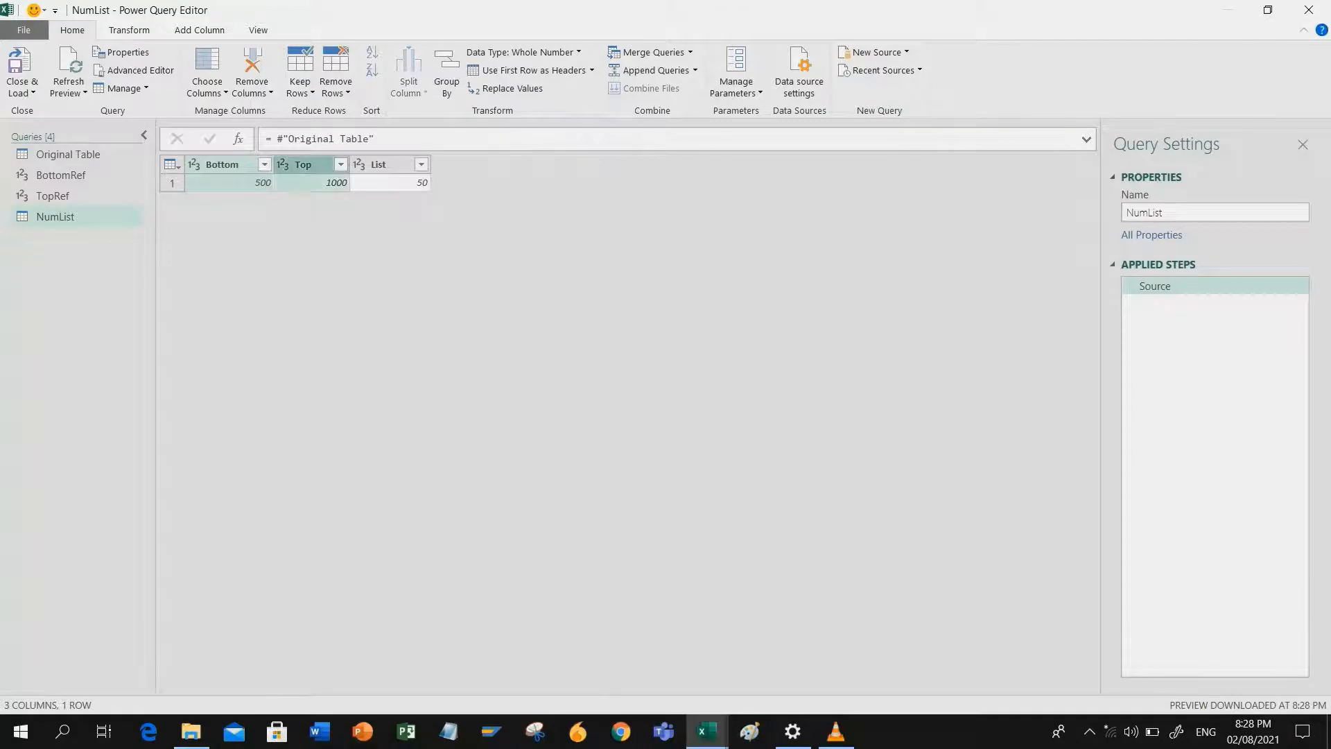
key(Delete)
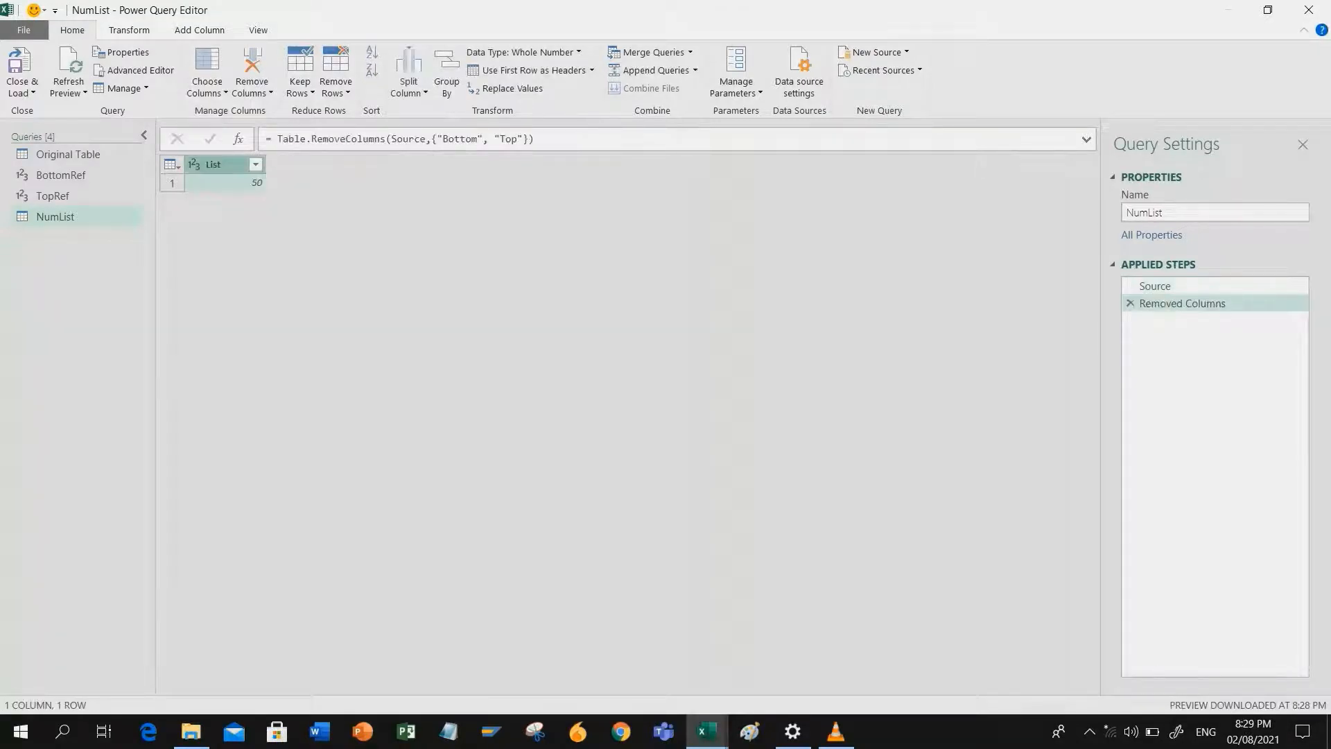
right_click(210, 183)
click(257, 258)
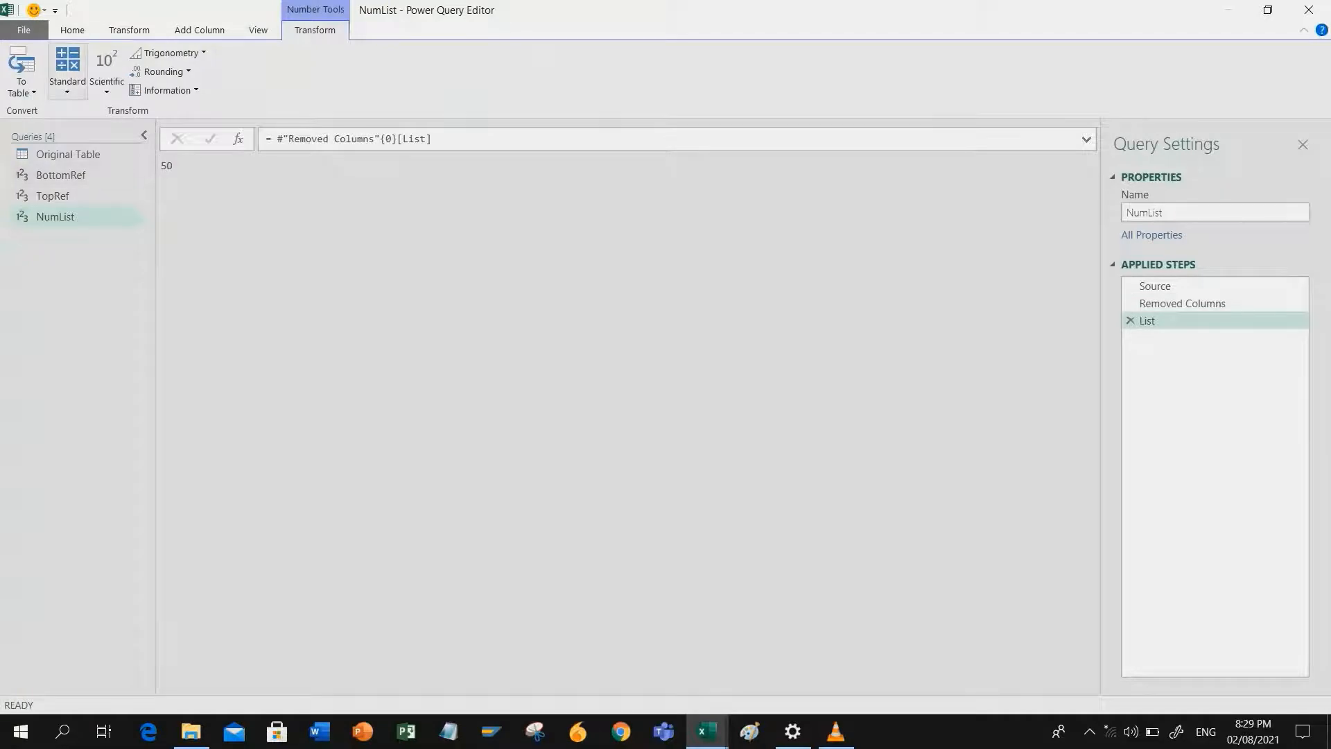
Close the Power Query Editor and load all the queries to the workbook as connection only
click(72, 29)
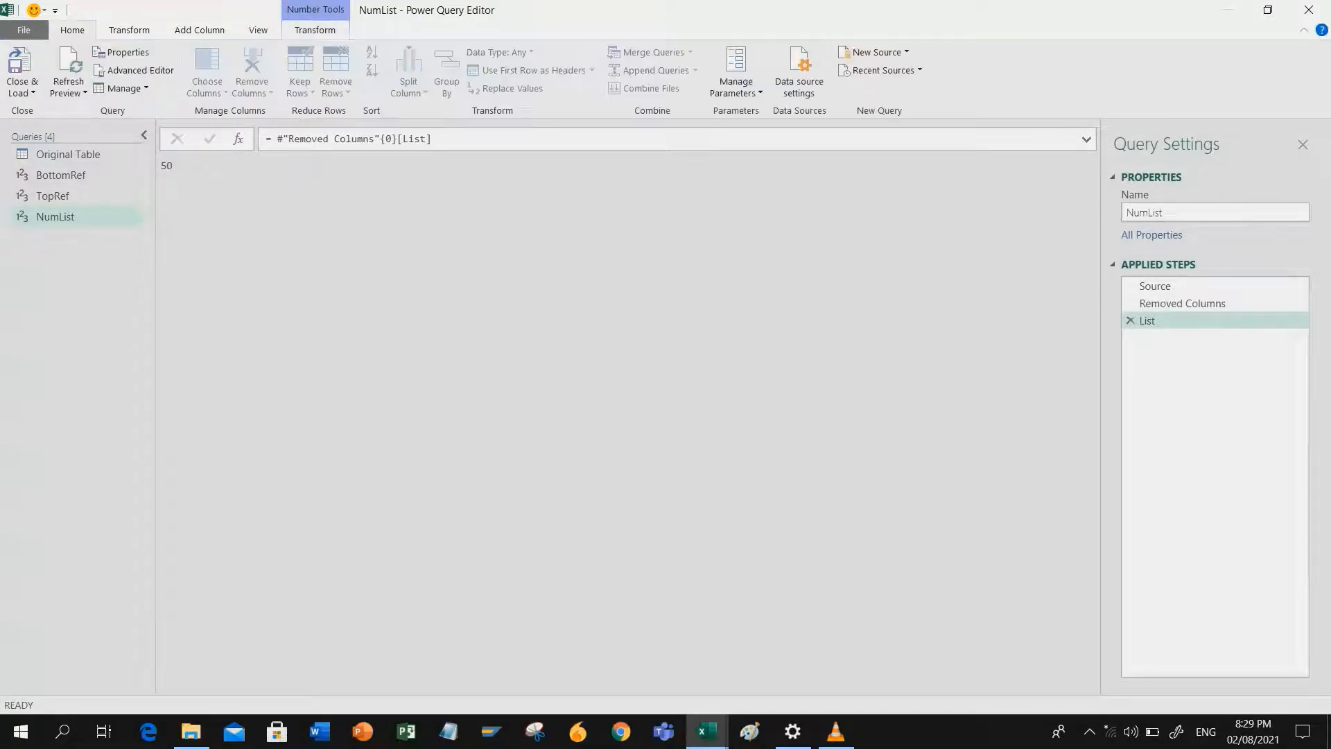
click(22, 93)
click(55, 131)
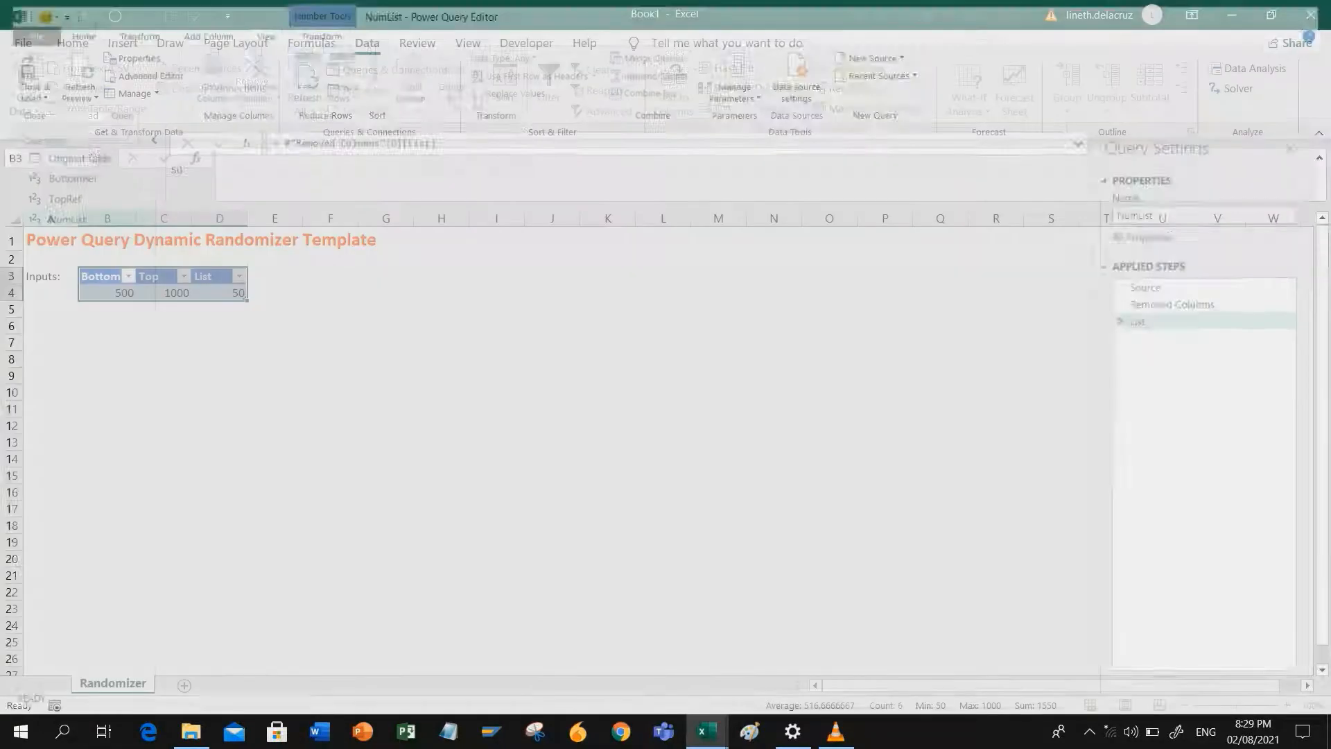
click(612, 474)
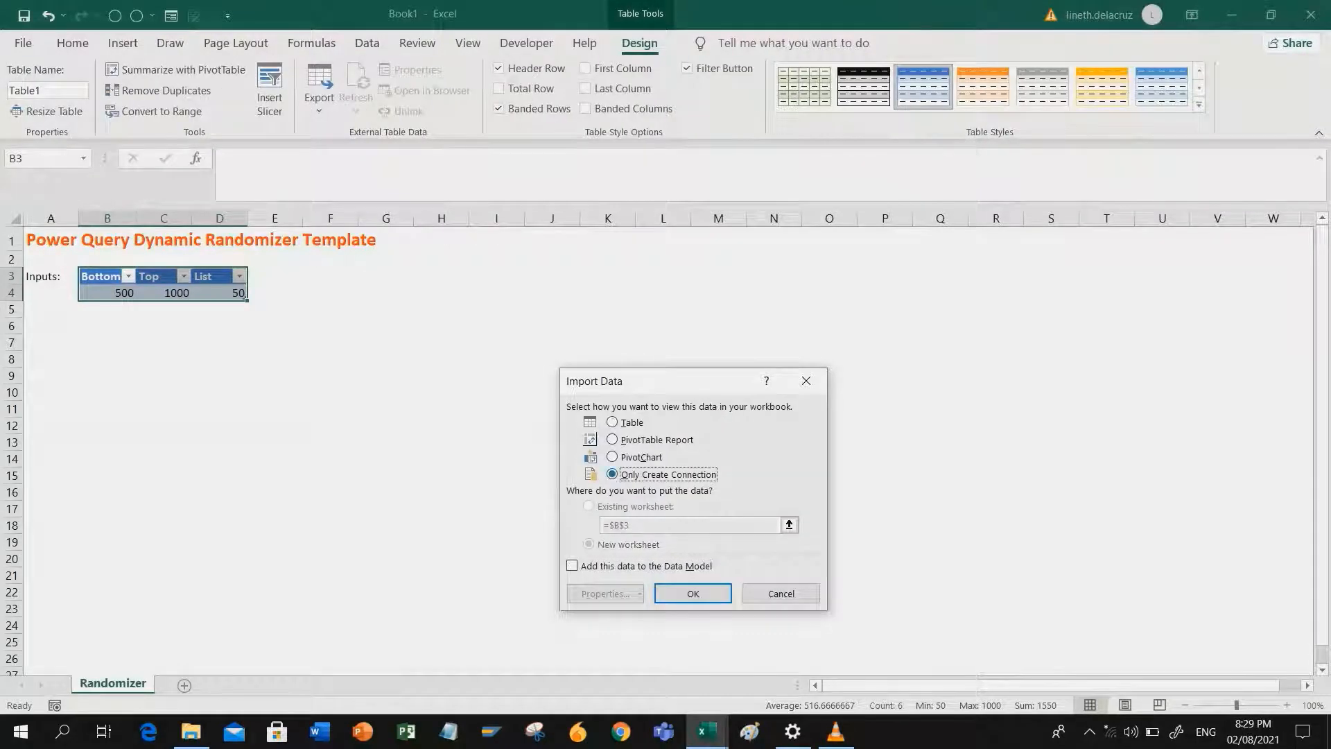
click(693, 594)
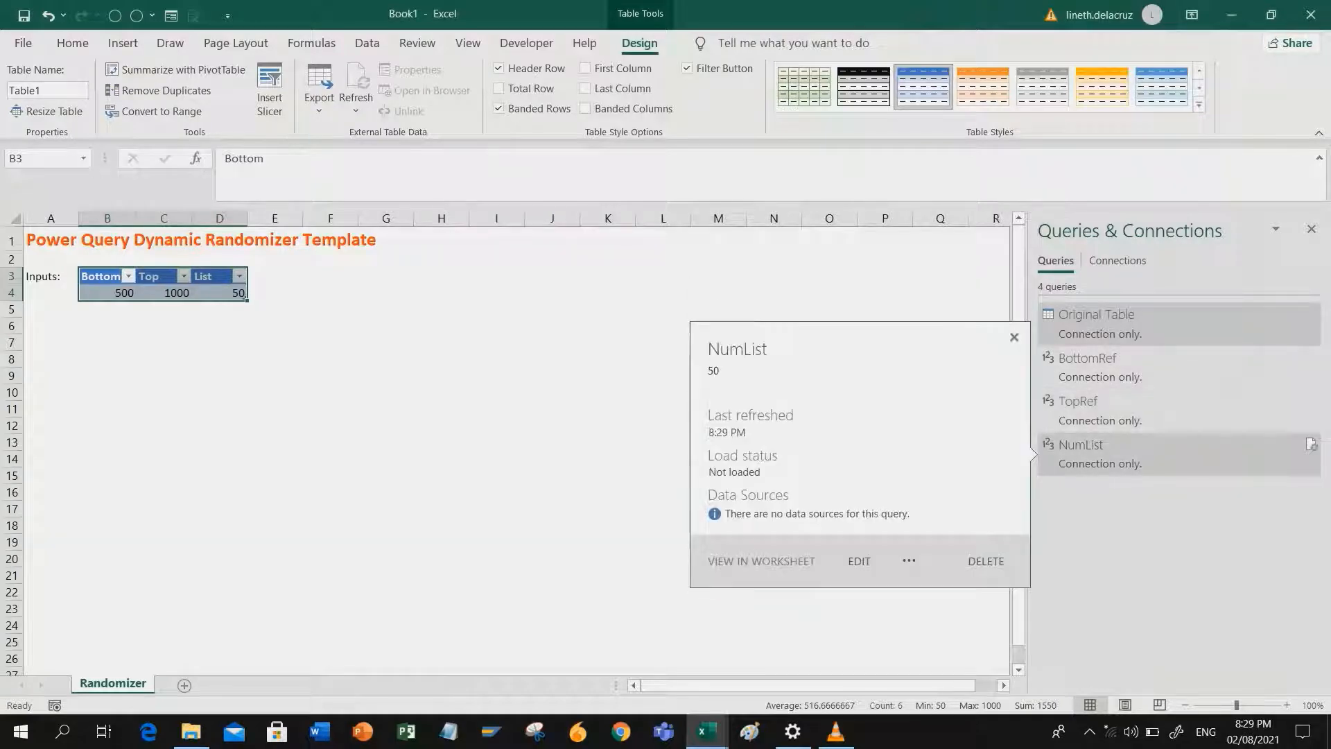
Reopen the NumList query in the Power Query Editor, add a new blank query and name it "Final"
double_click(1109, 454)
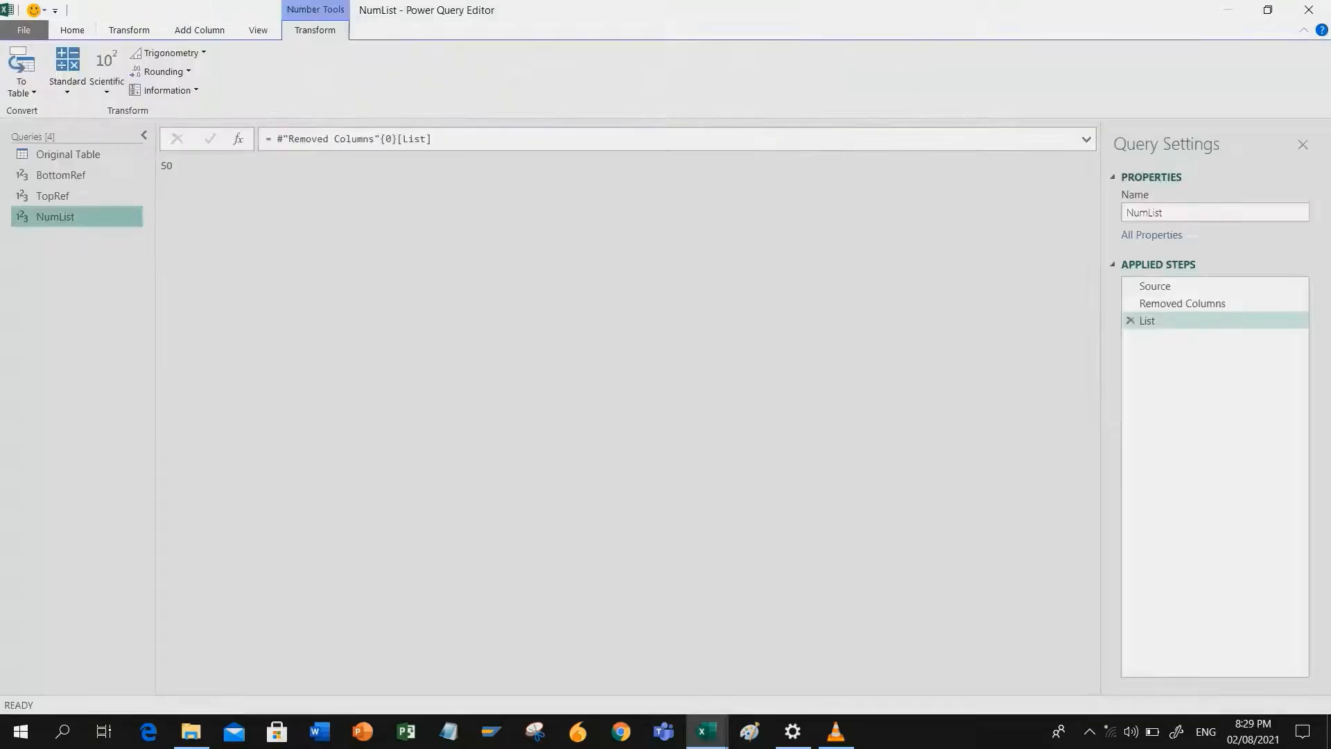
right_click(47, 268)
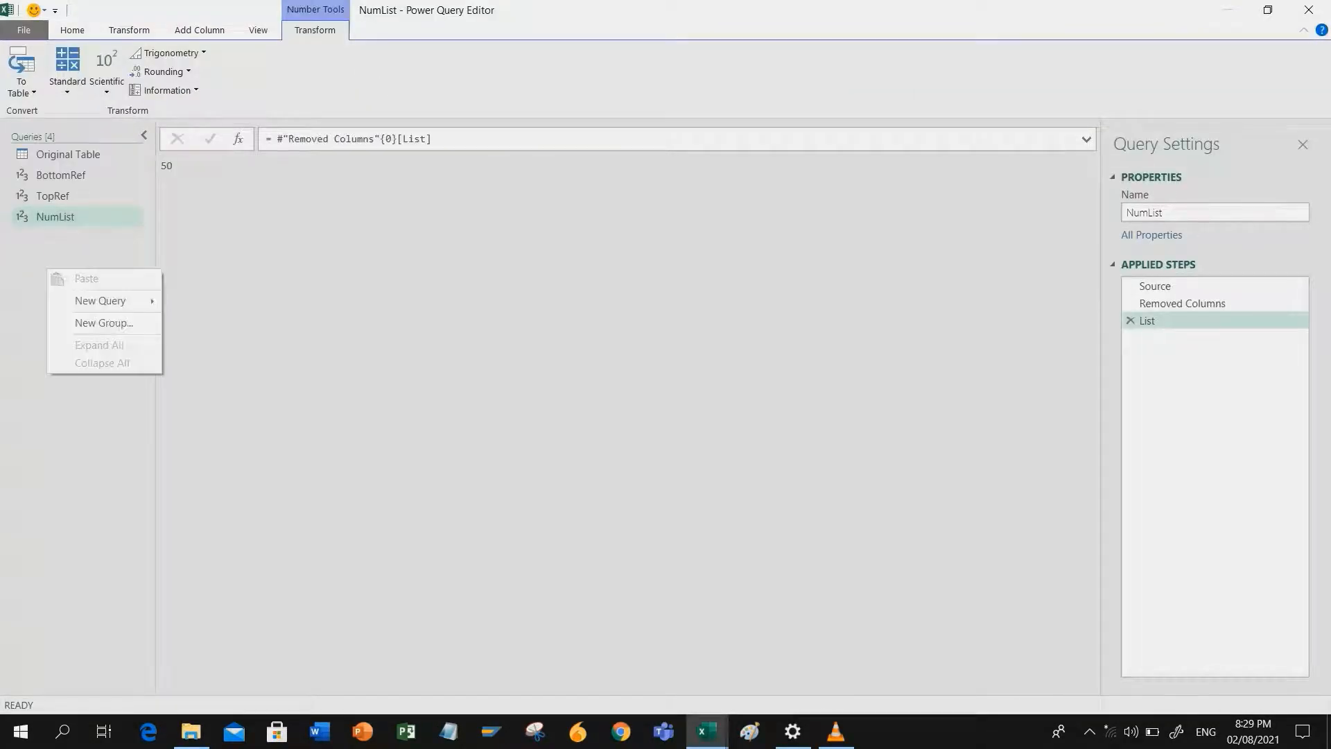
mouse_move(101, 301)
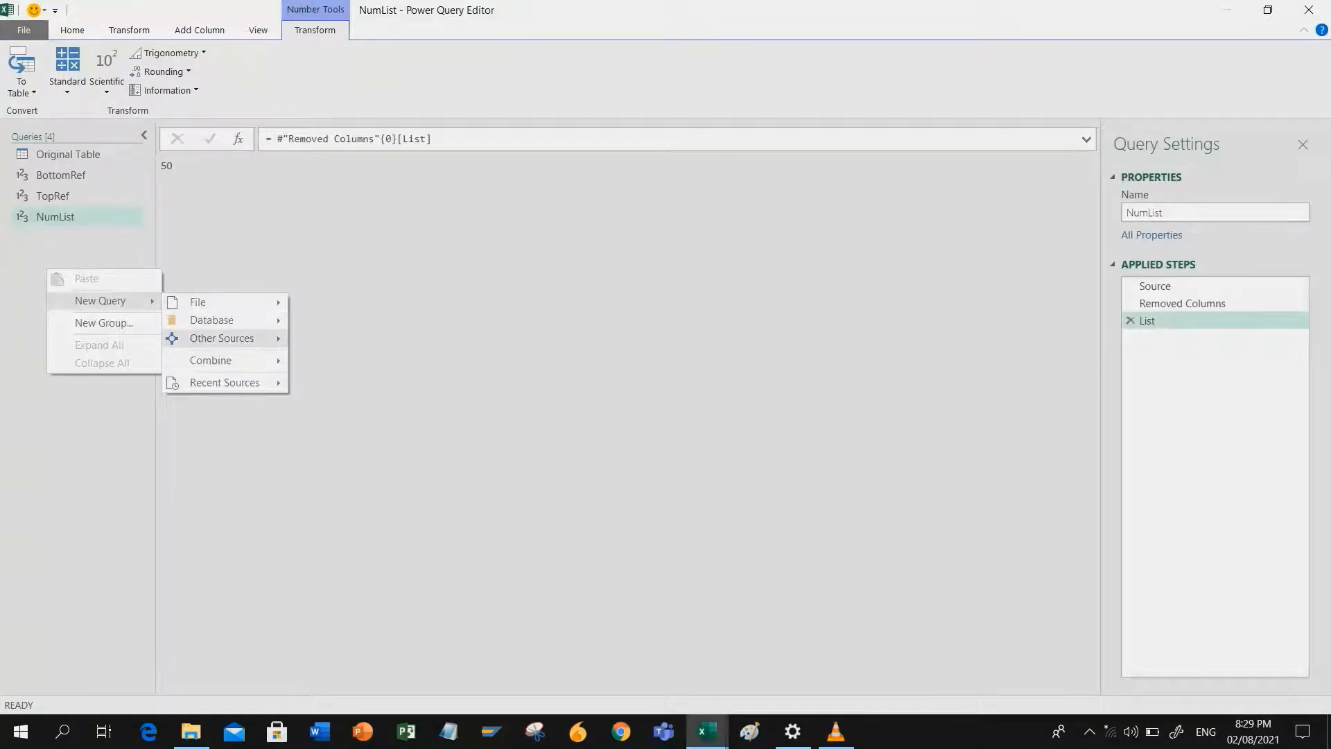
mouse_move(221, 339)
click(341, 405)
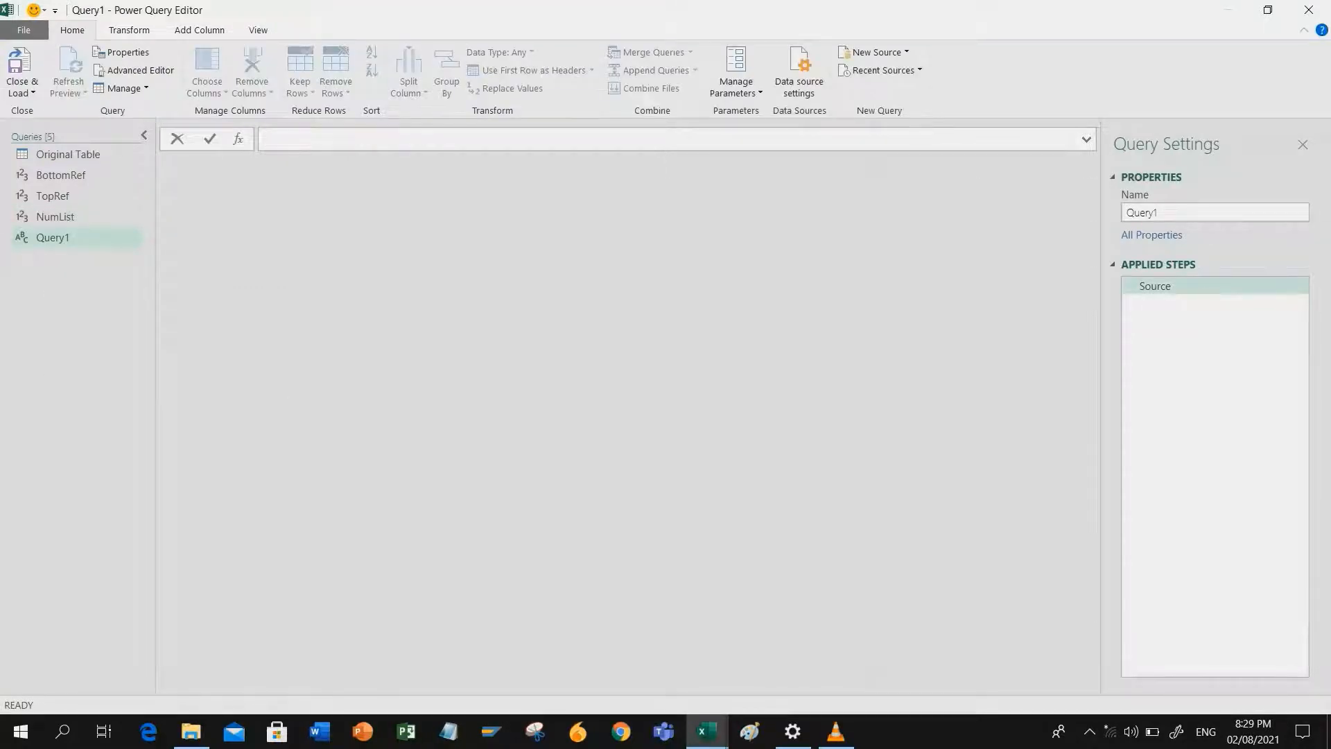
click(1142, 212)
text(Final)
key(Return)
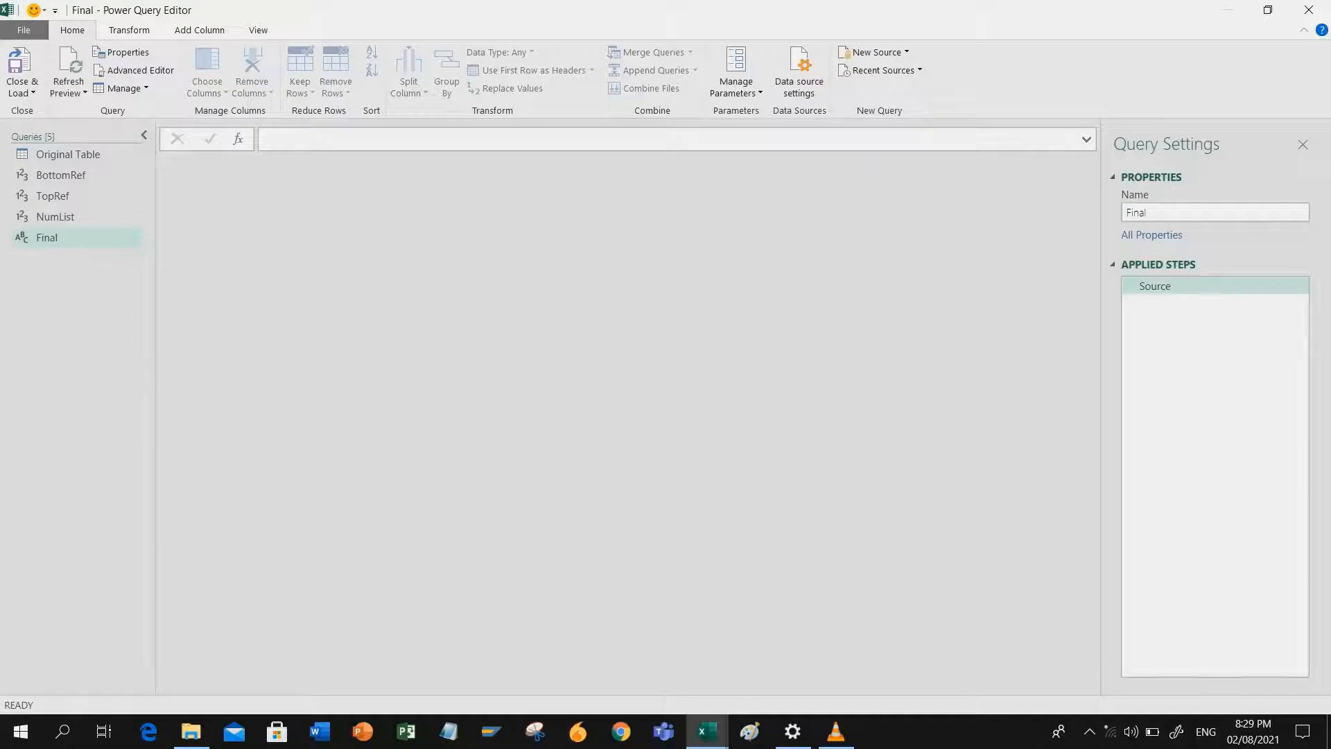
Enter the formula ={1..NumList} as the source of the Final query and look through the generated list
click(267, 139)
text(={1..Num)
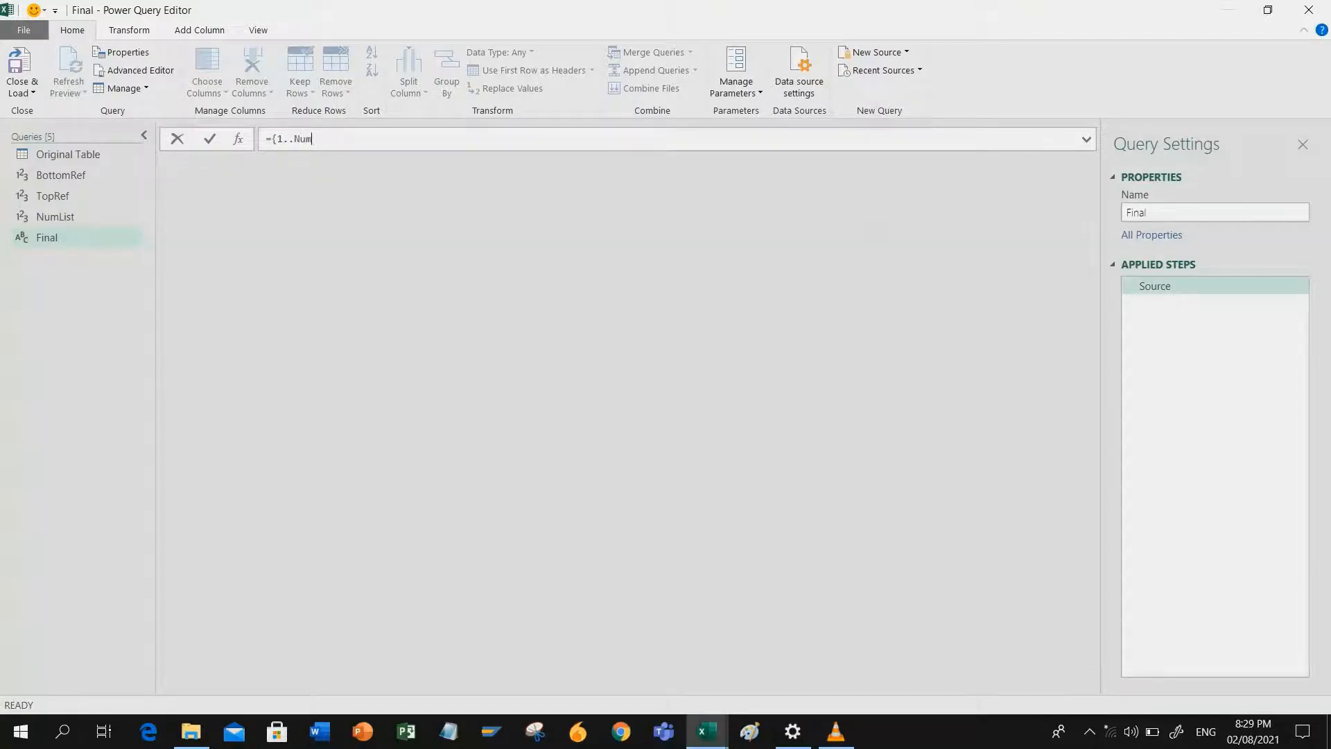
text(List})
key(Return)
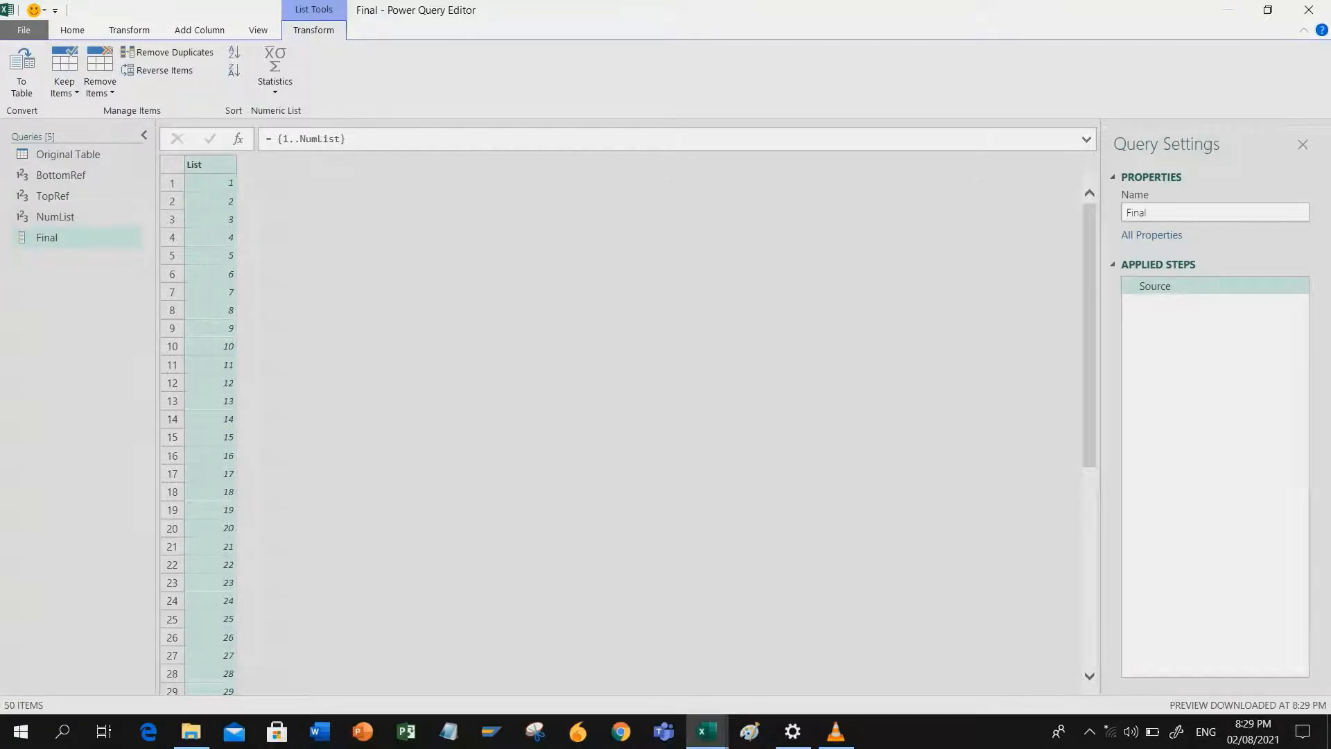
scroll(201, 430, down, 7)
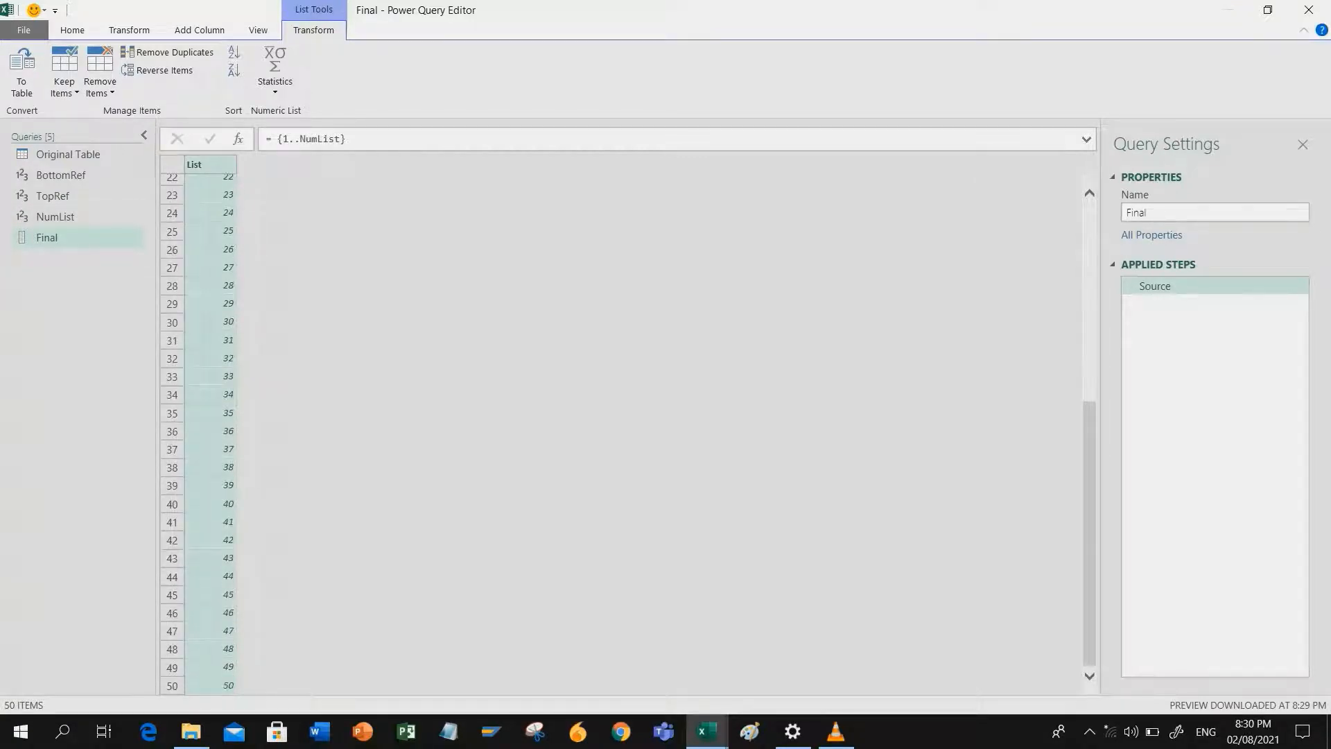
scroll(201, 430, up, 7)
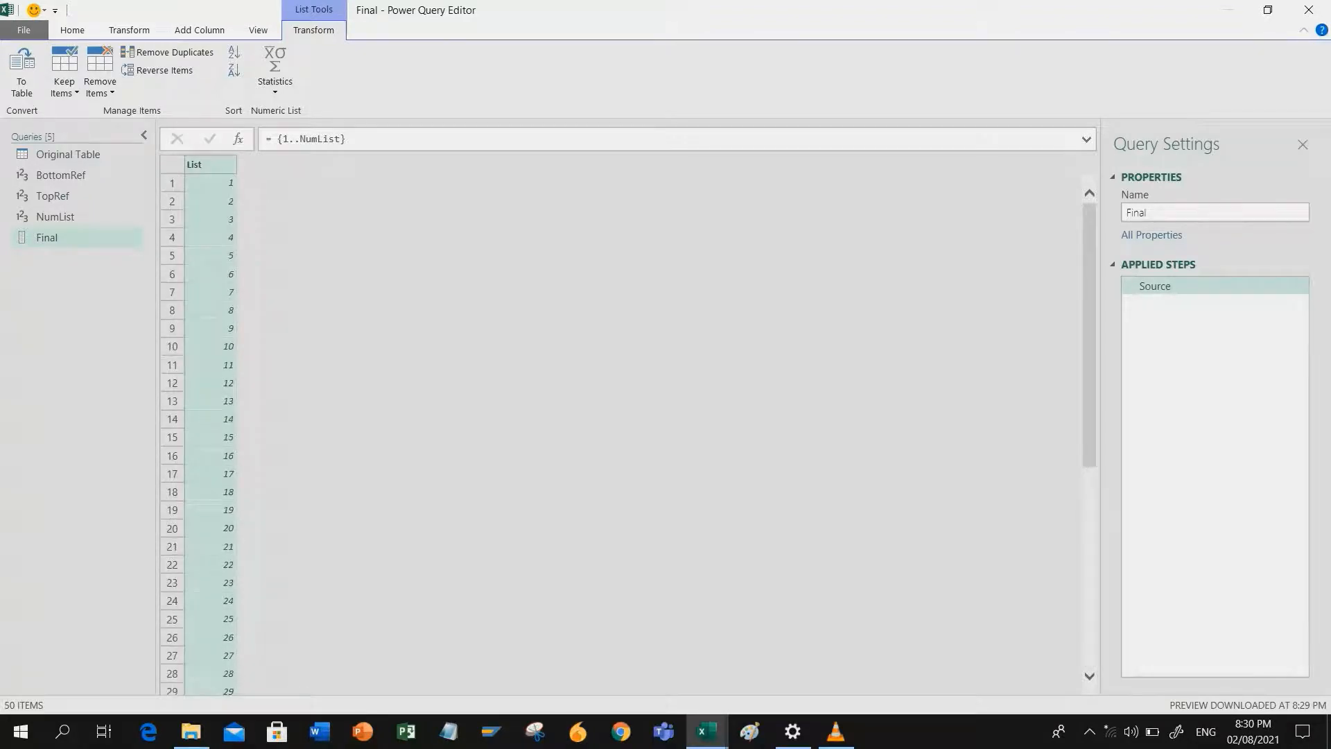
Convert the Final list to a table with no delimiter and extra columns shown as errors, and rename its column "List"
right_click(210, 165)
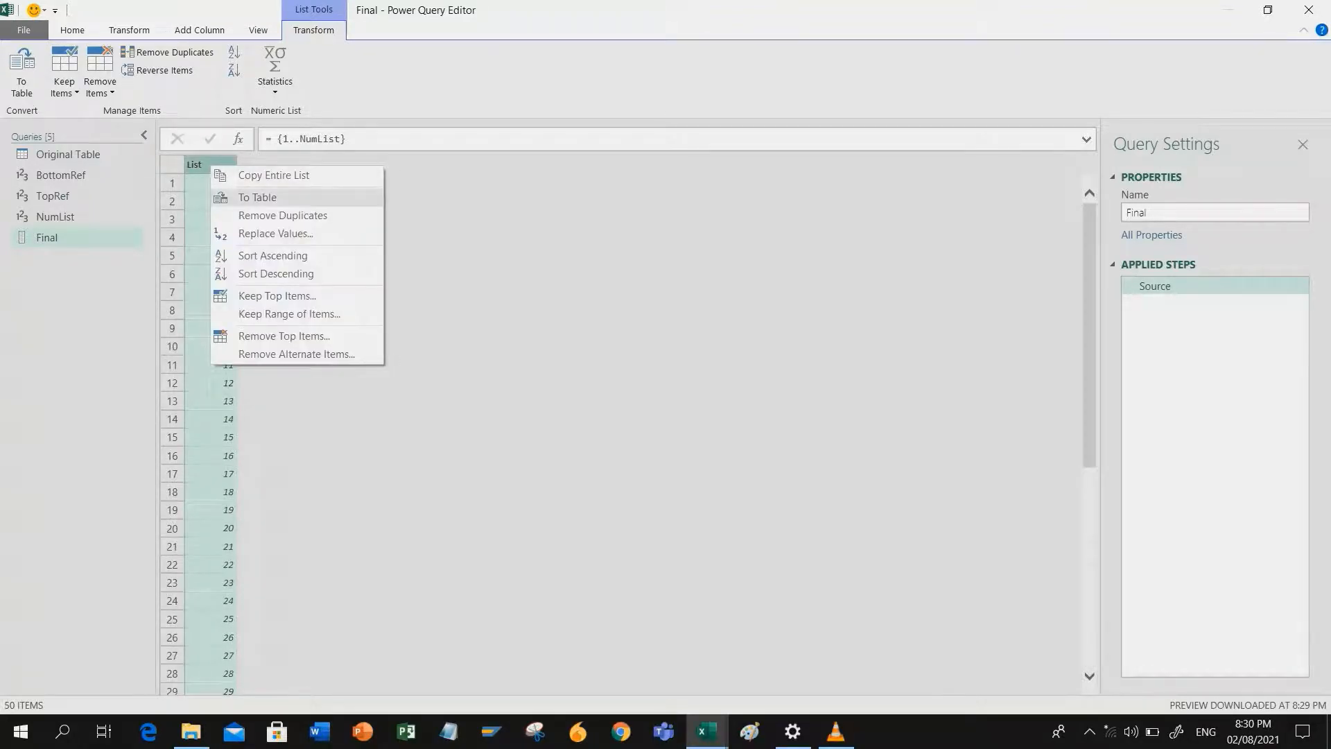
click(257, 197)
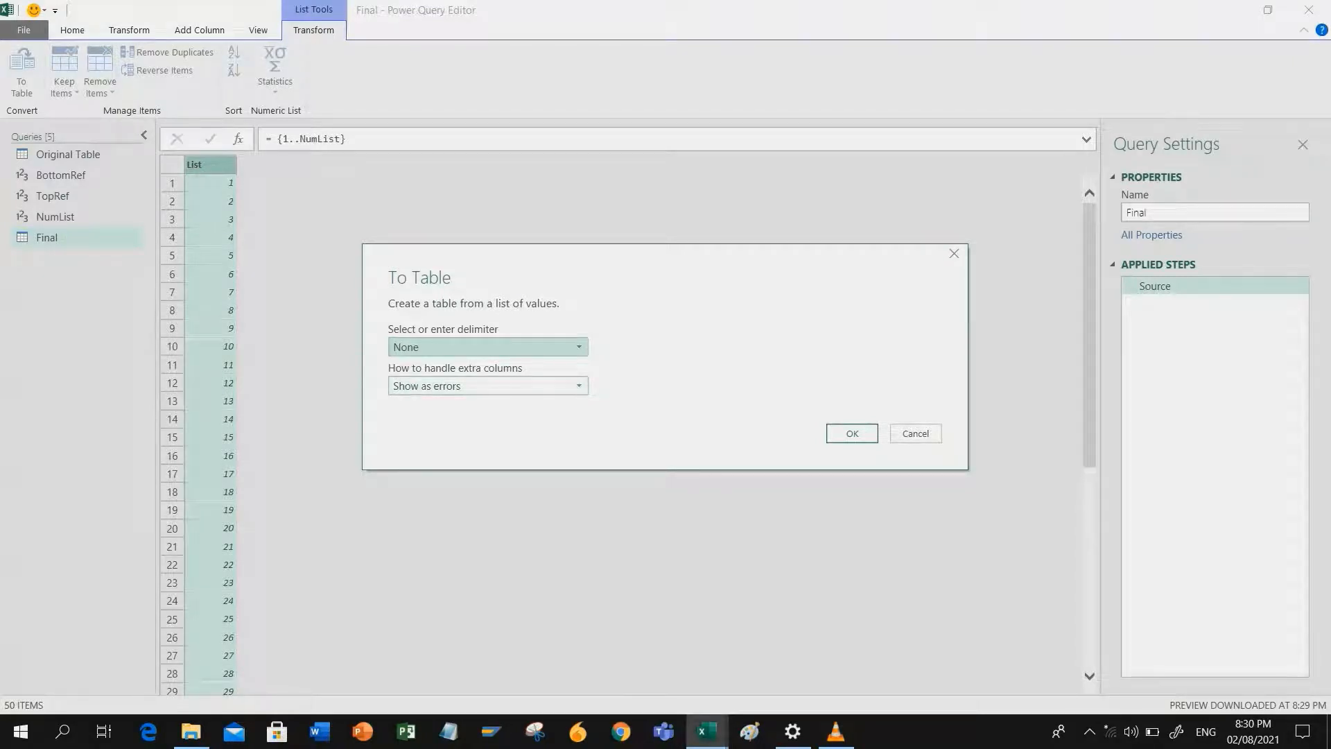
click(851, 433)
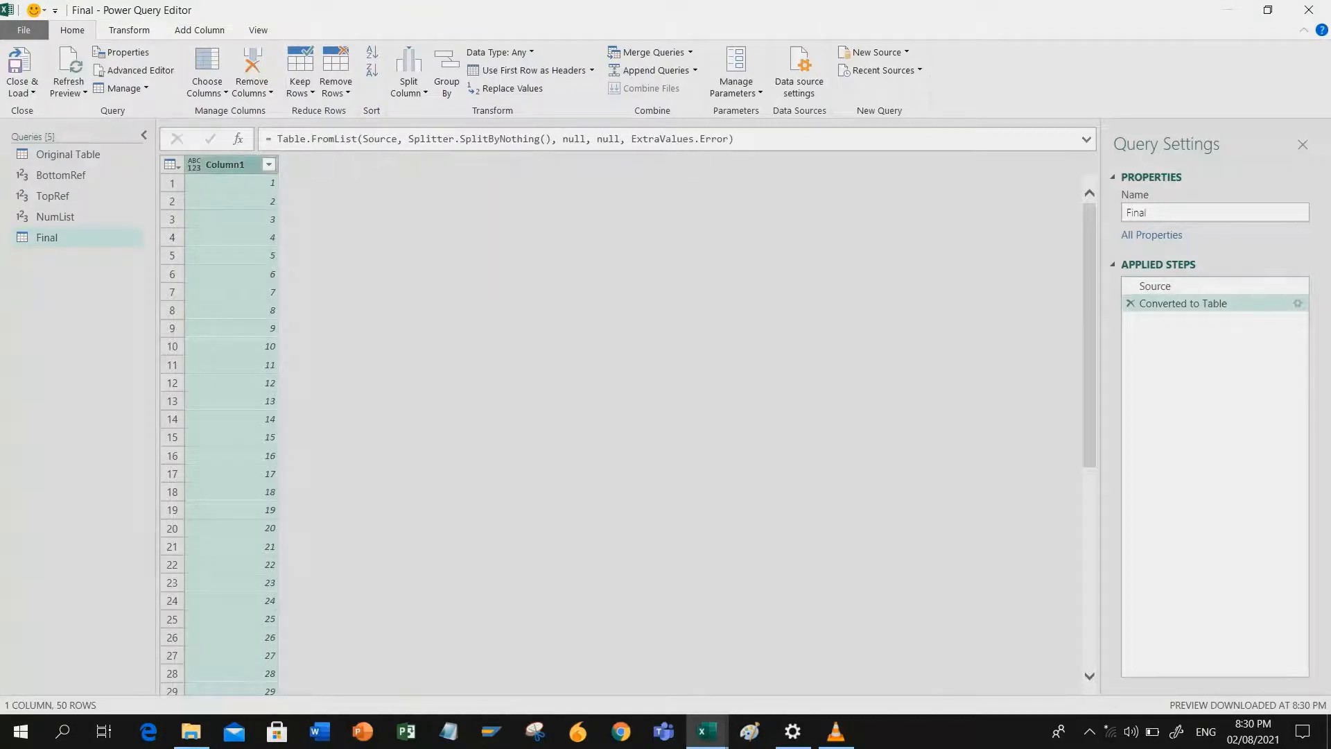
double_click(226, 165)
text(List)
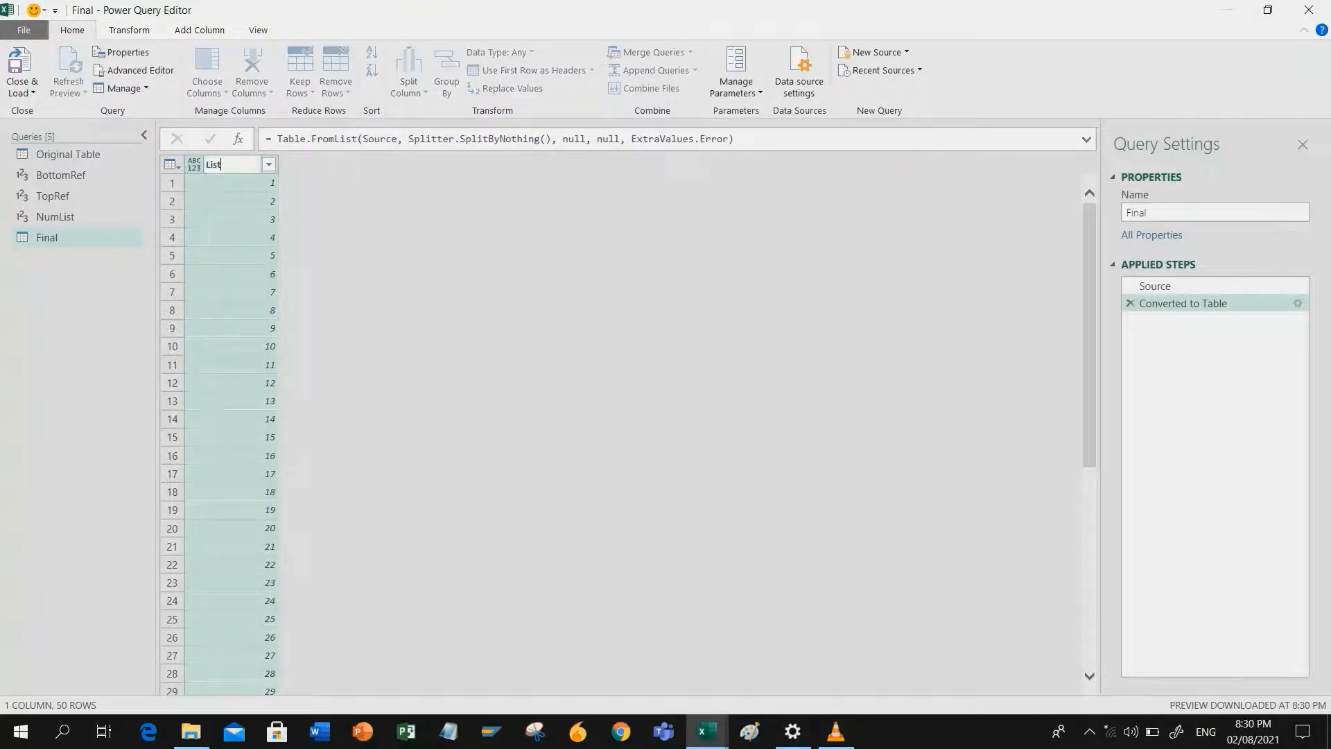
key(Return)
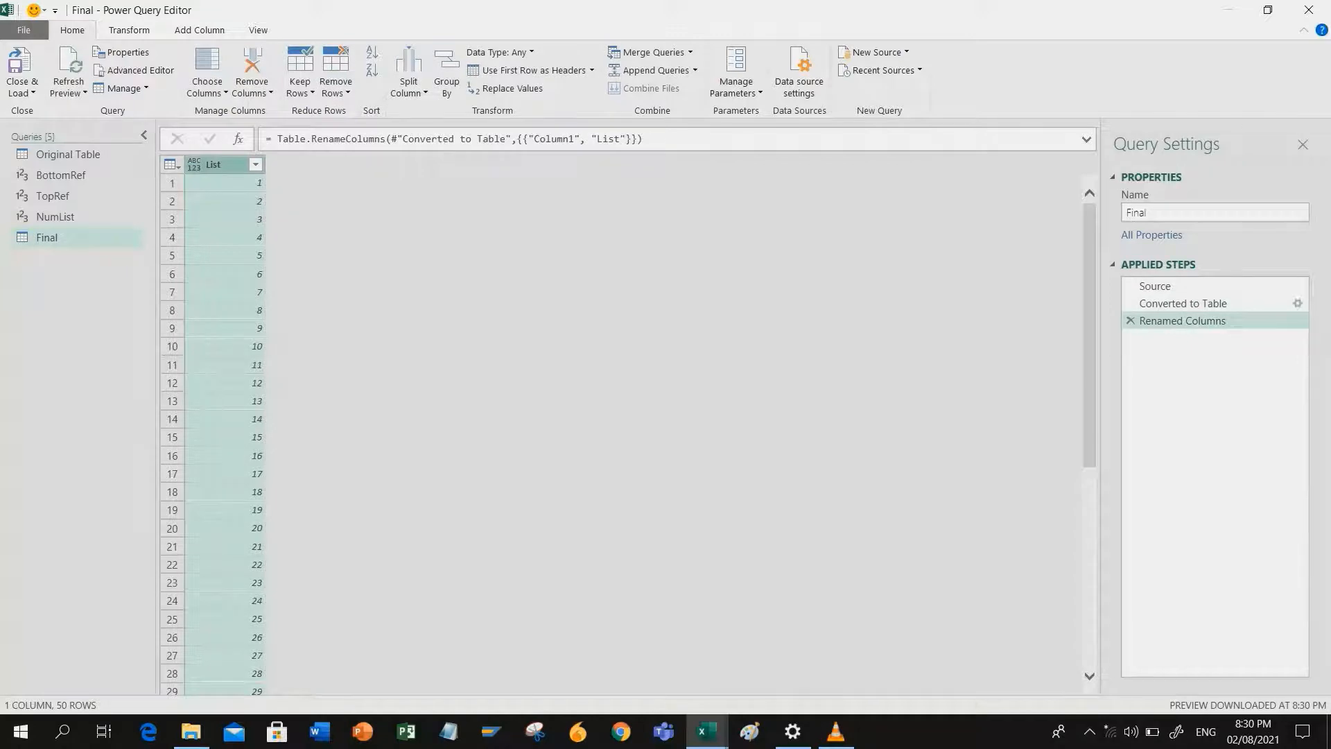
Add a custom column named "Bottom" to the Final query with the formula Number.From(BottomRef)
click(199, 30)
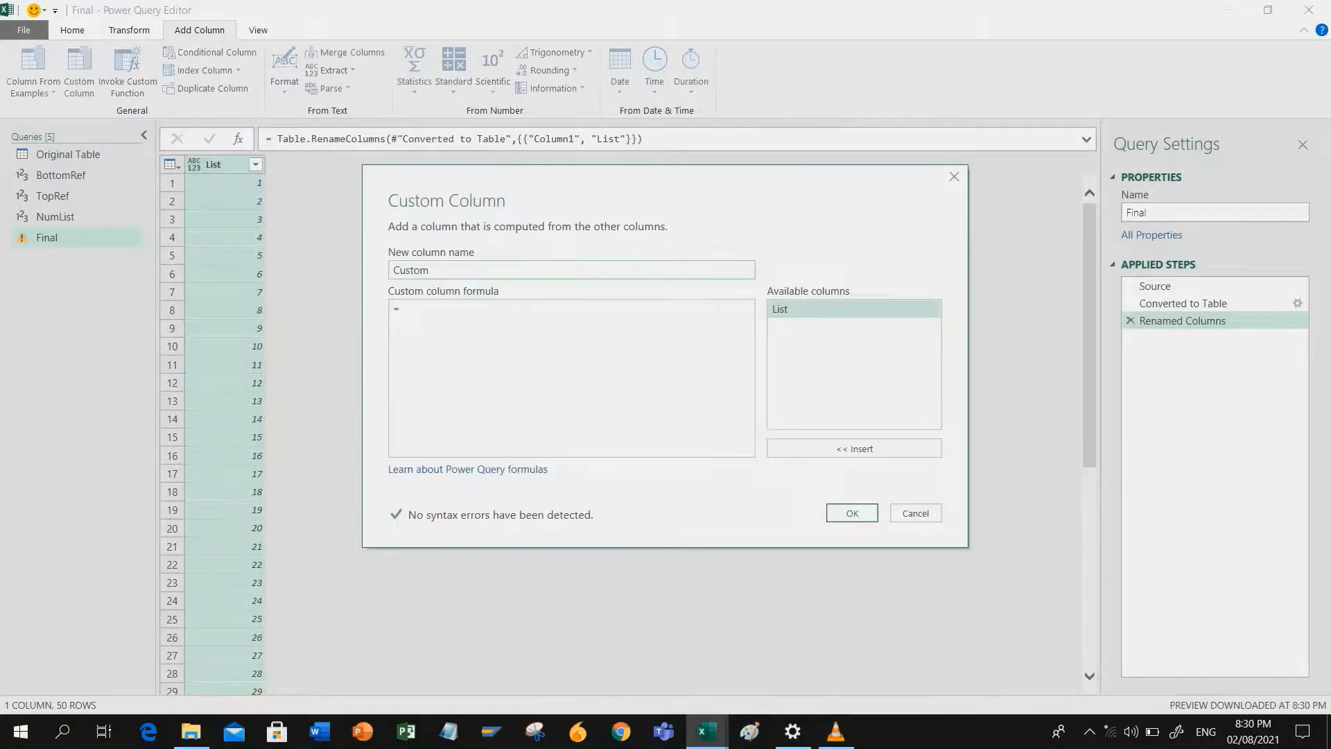
text(Bottom)
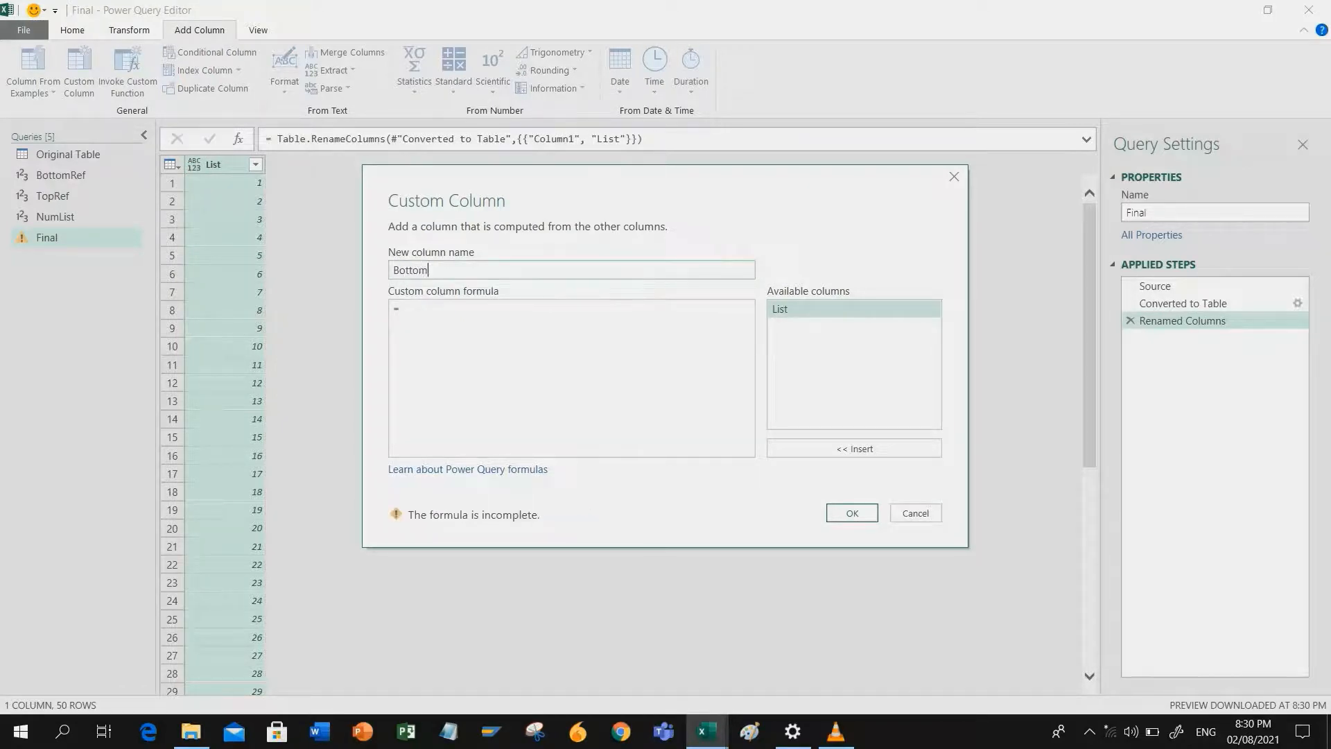
click(402, 310)
text(Number.Fr)
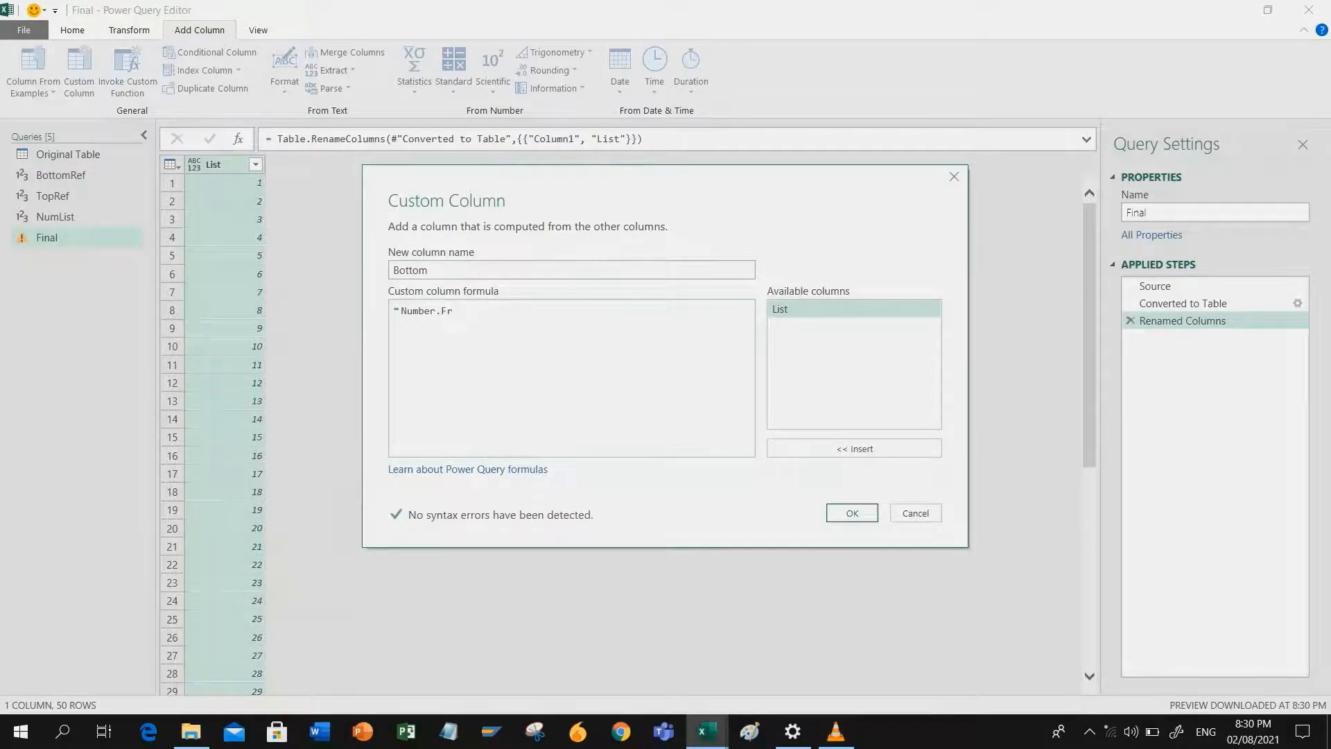
text(om()
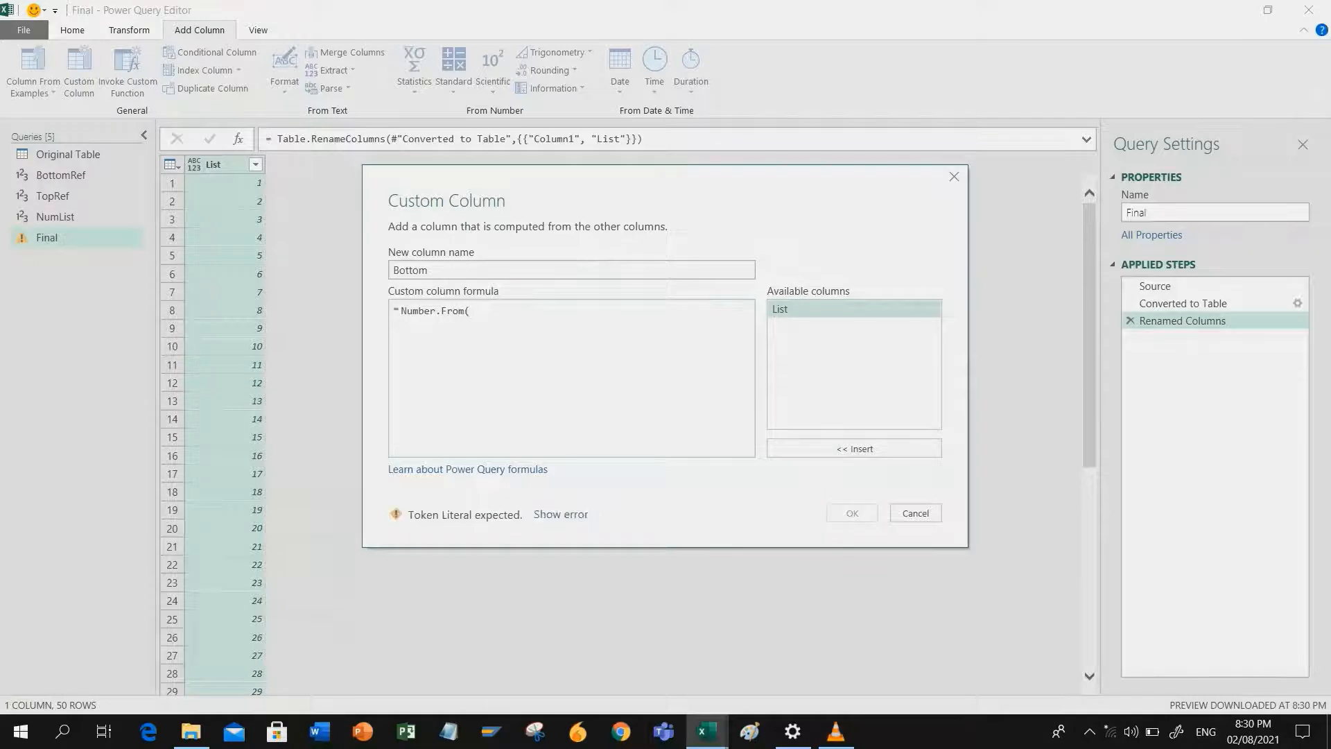
text(BottomRef))
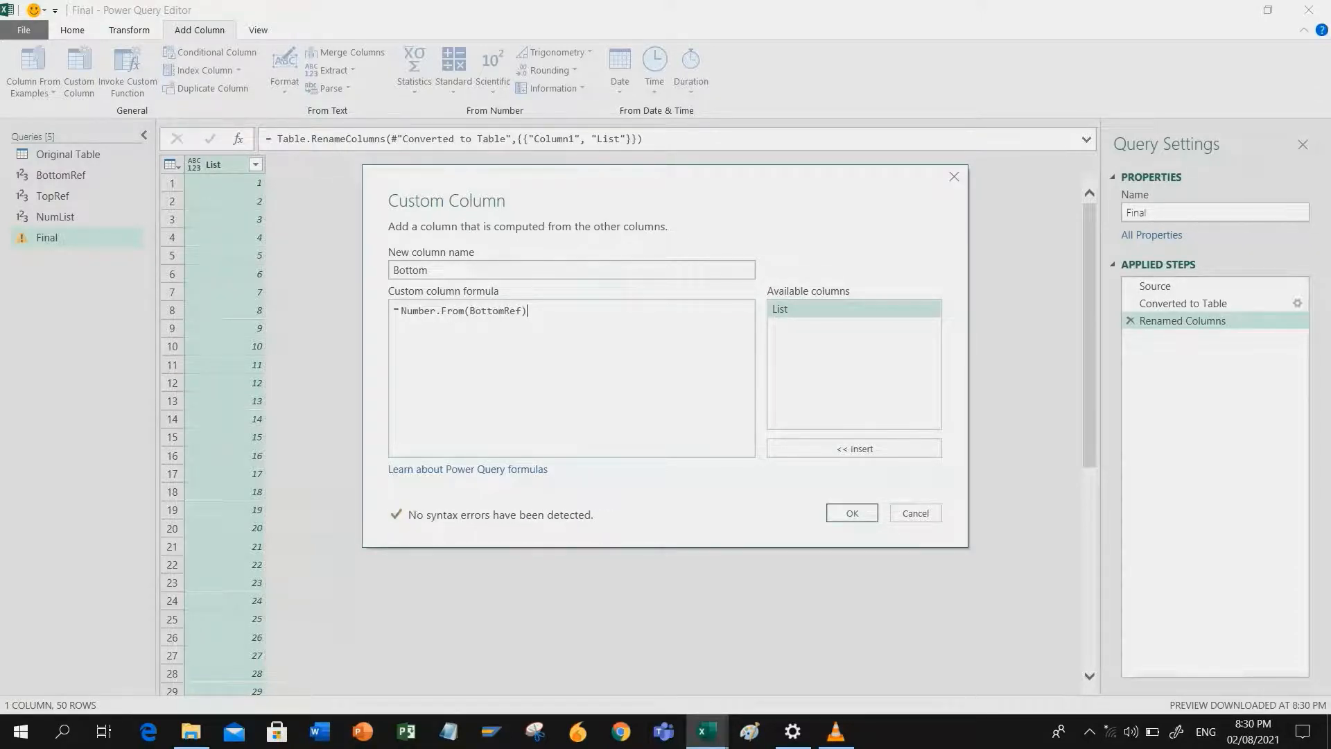
click(852, 513)
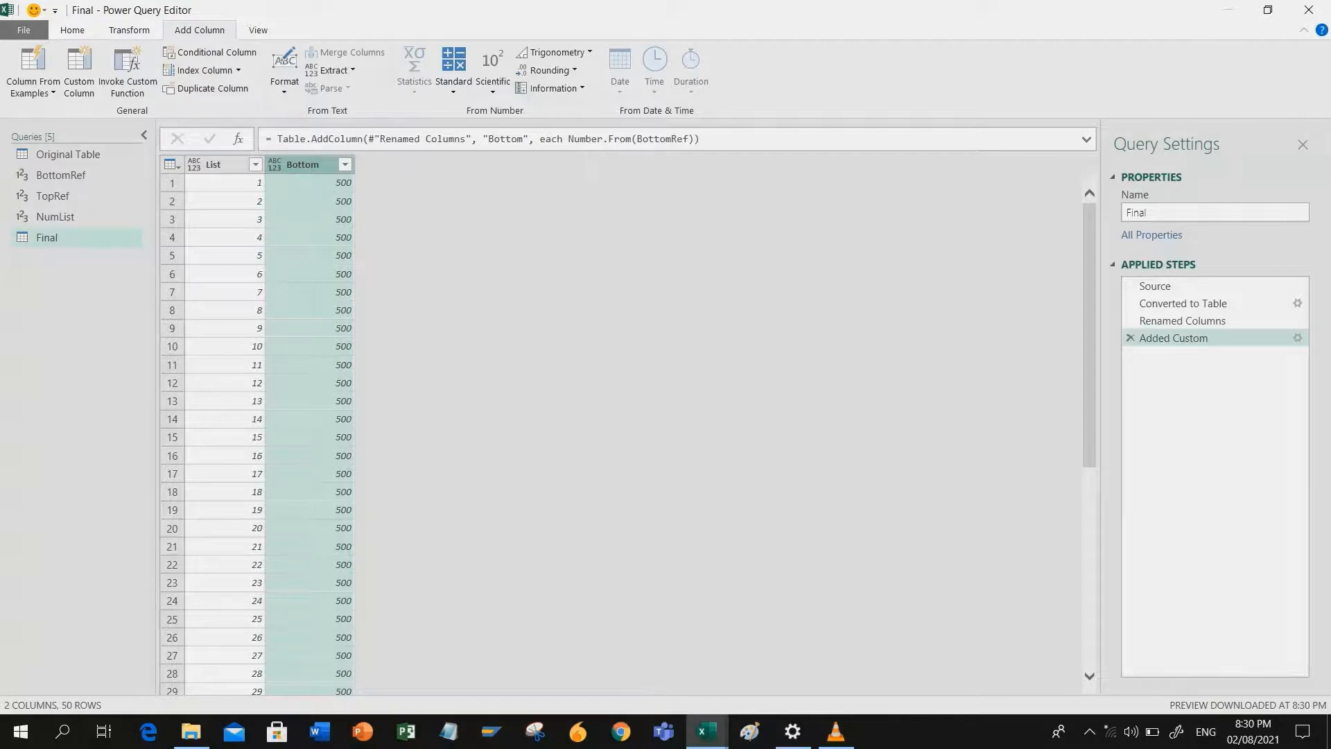
Add a custom column named "Top" to the Final query with the formula Number.From(TopRef)
click(79, 70)
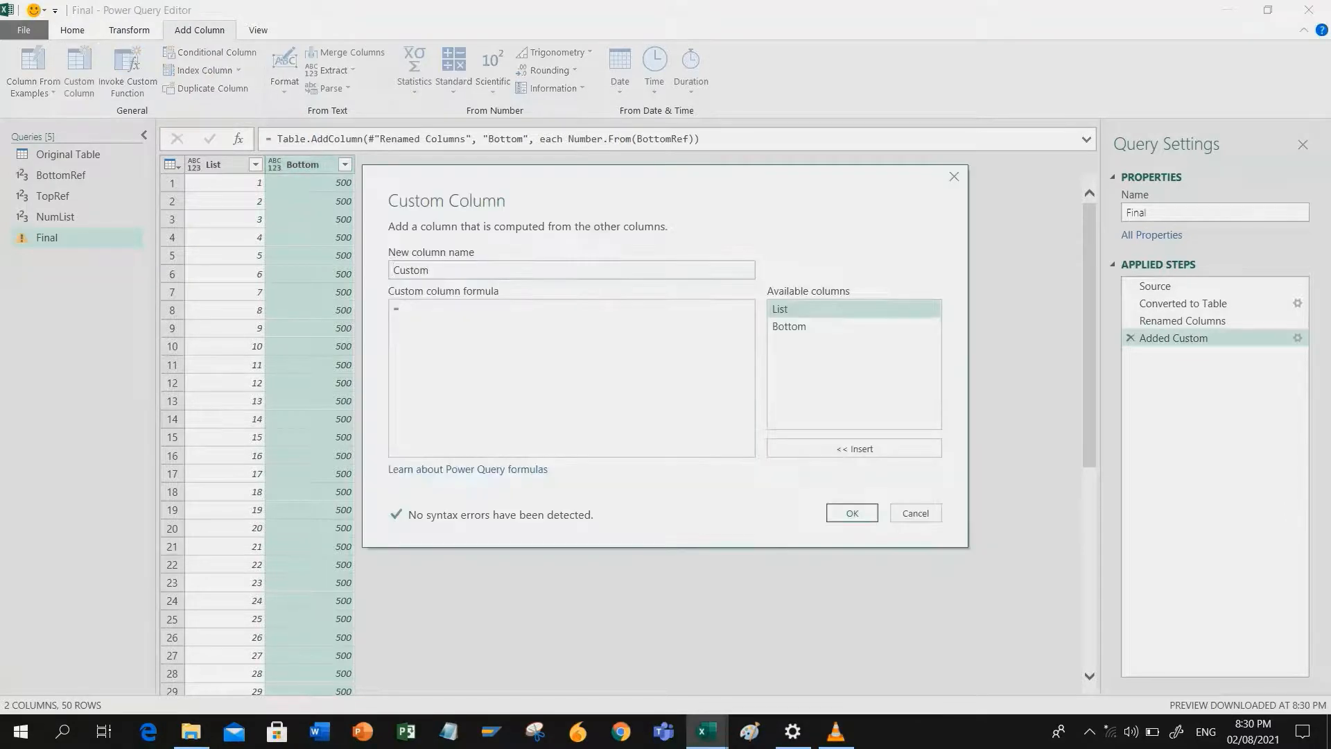
text(Top)
key(Tab)
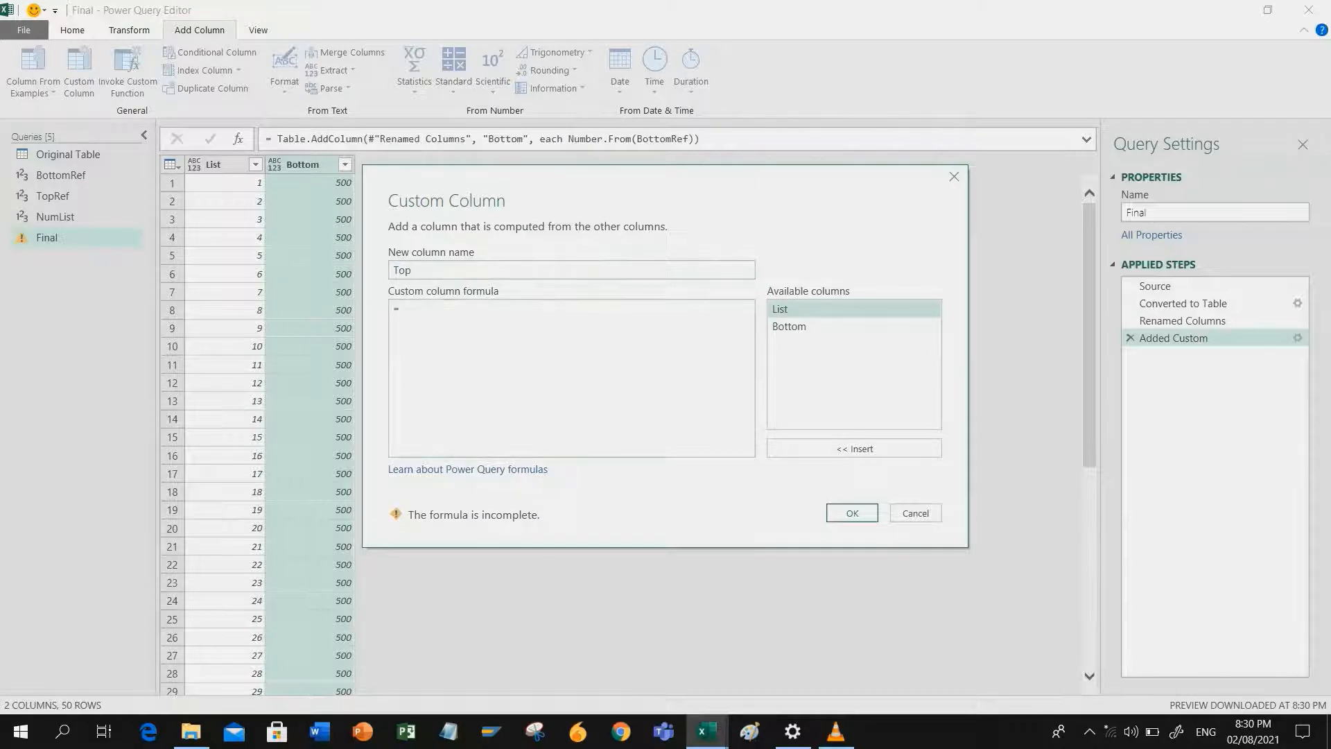
text(Number.From()
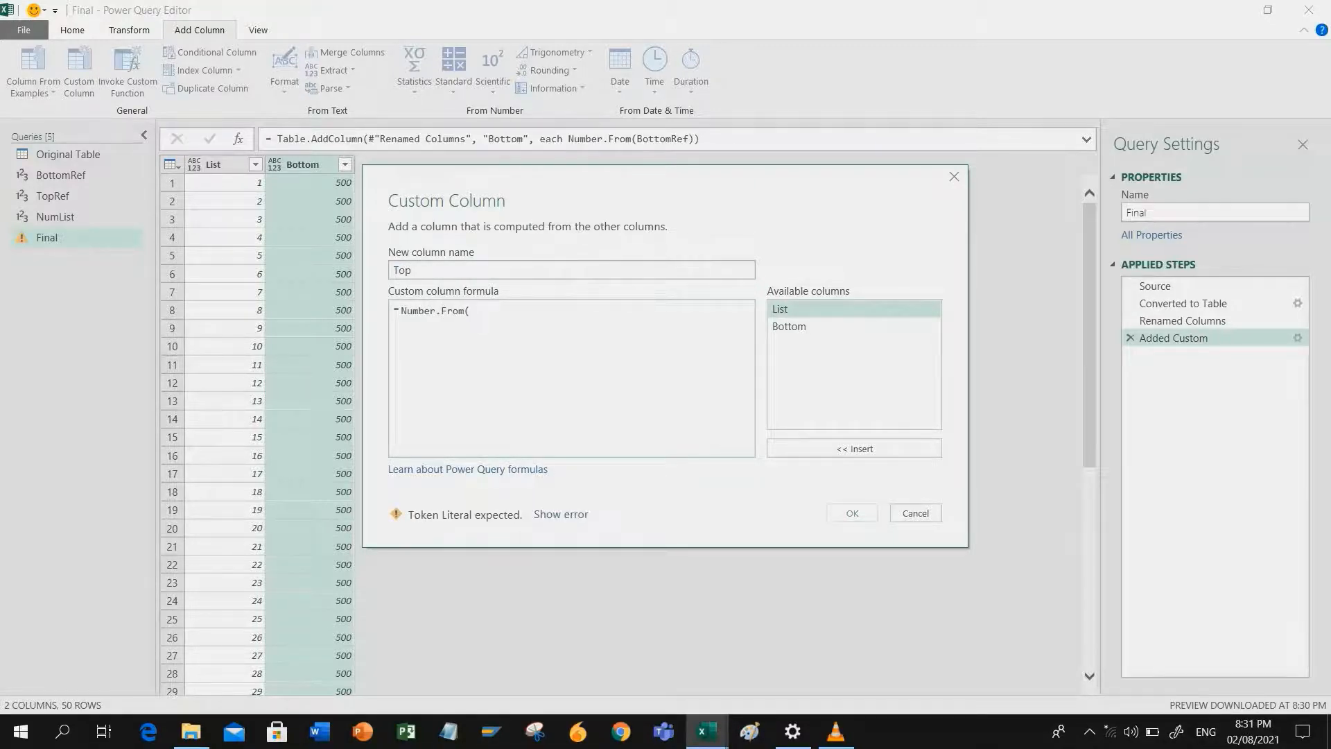
text(TopRef))
key(Return)
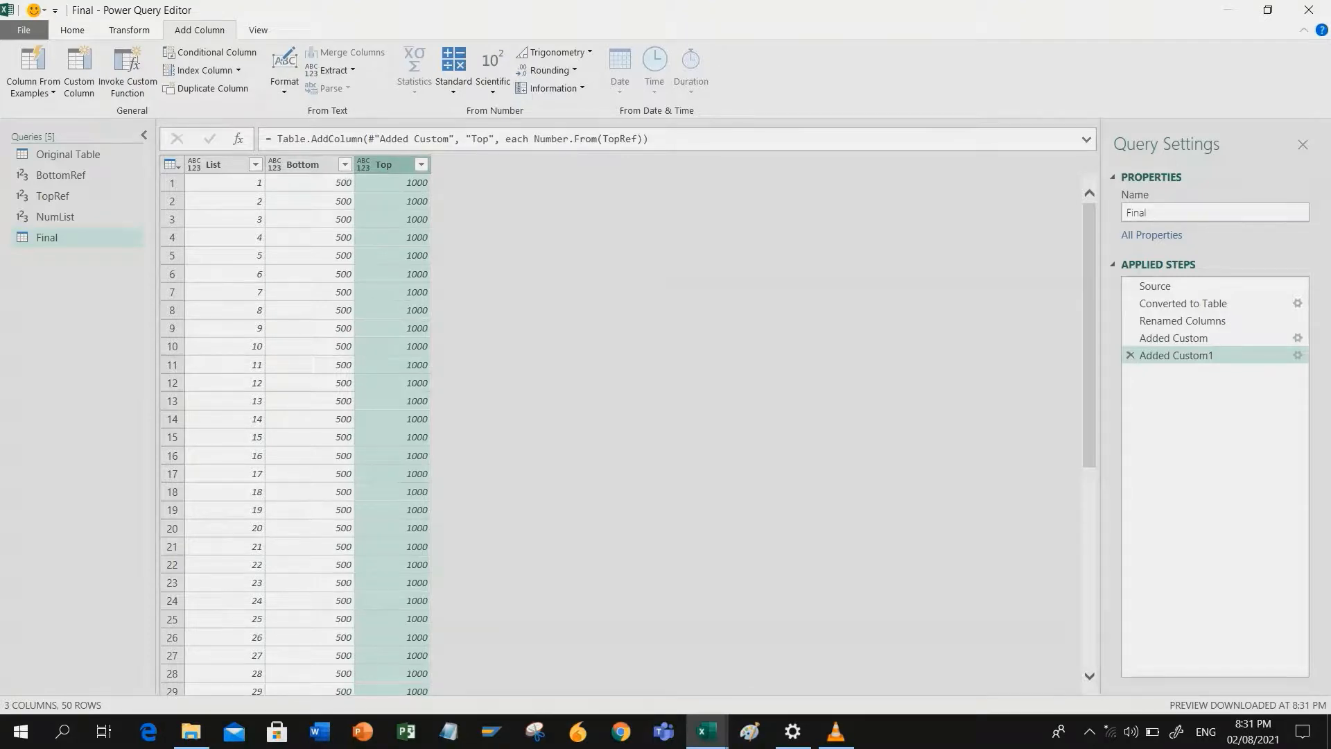
Start another custom column in the Final query and name it "Random Number"
click(79, 69)
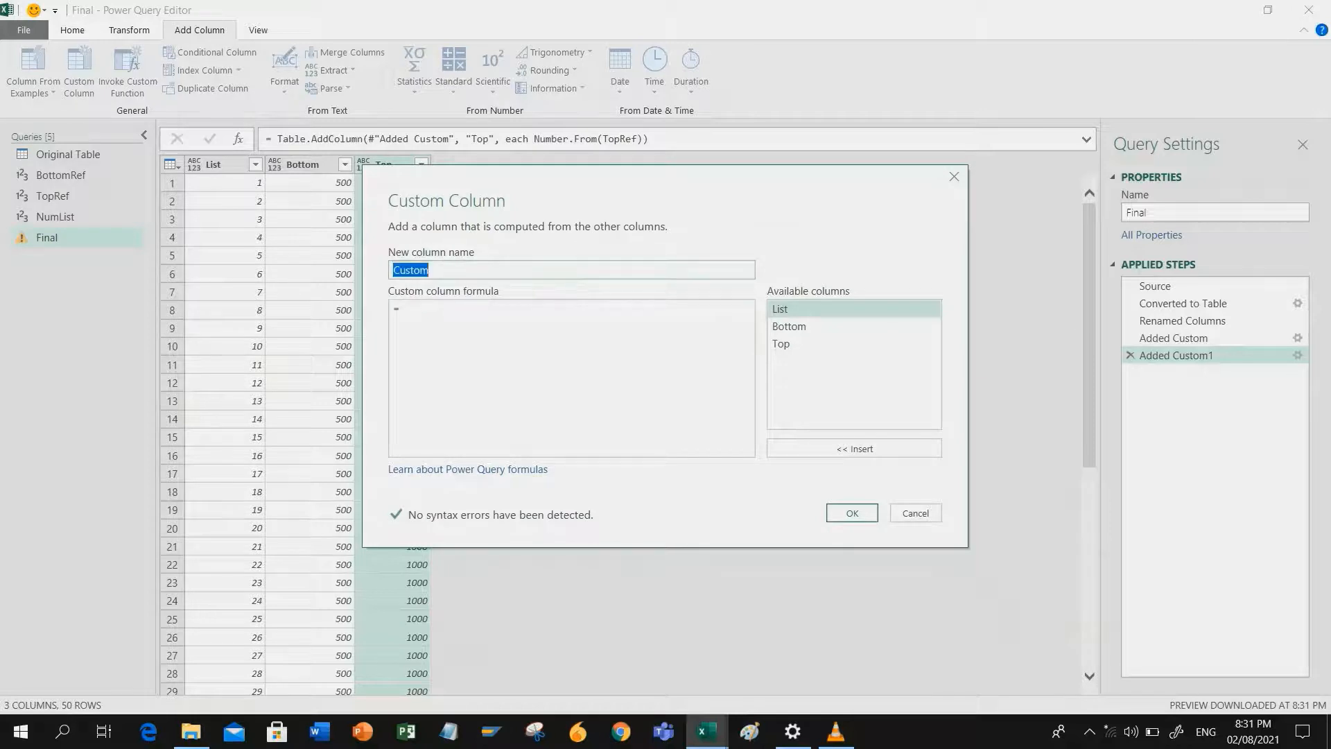
text(Top)
key(BackSpace)
key(BackSpace)
key(BackSpace)
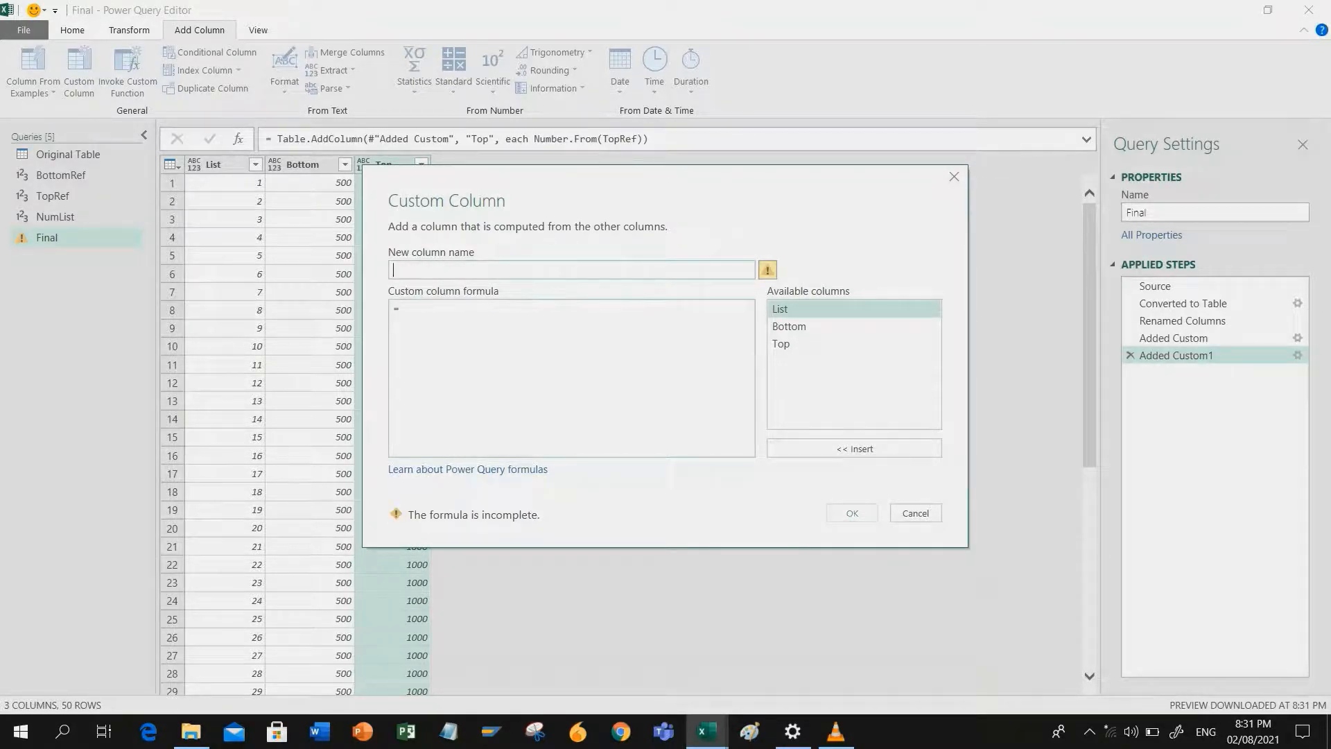
text(Random )
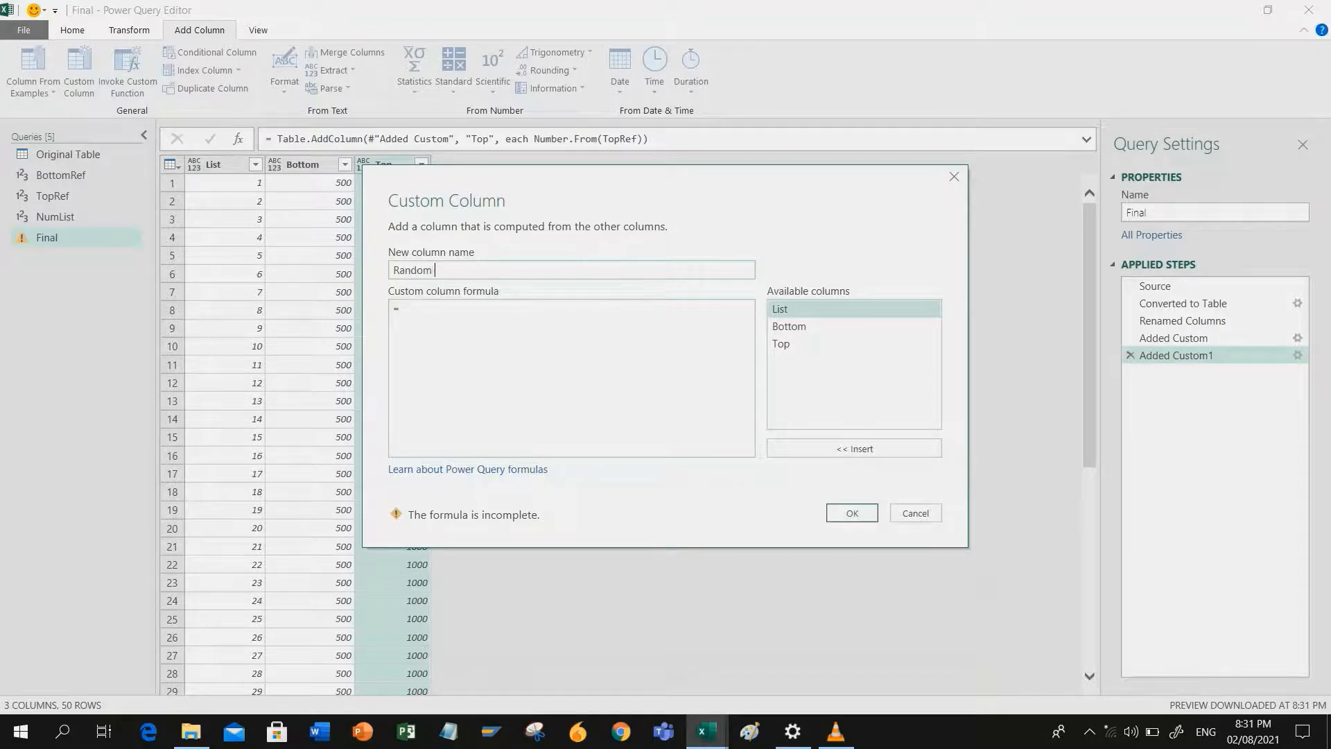
text(Number)
Give the Random Number column the formula Number.RandomBetween([Bottom],[Top]) and add it to the query
text(Numbe)
text(r.)
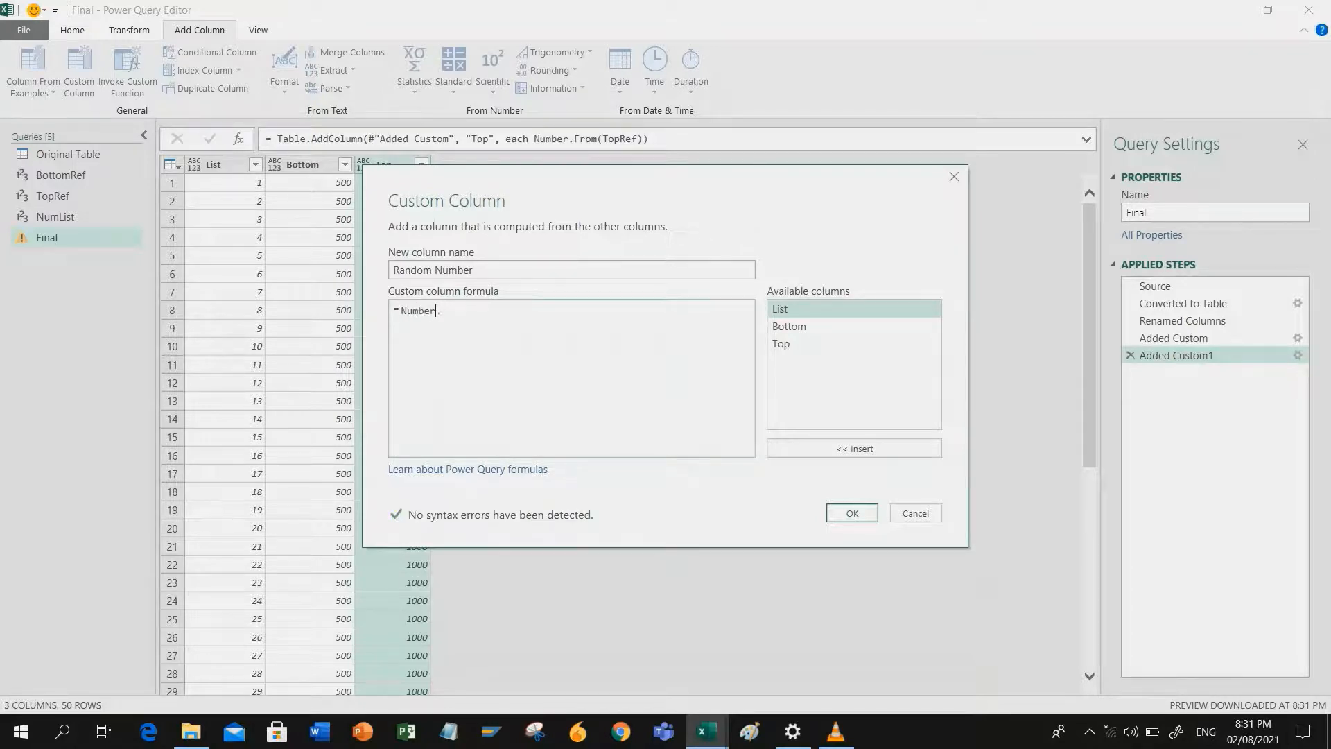
text(RandomBetween()
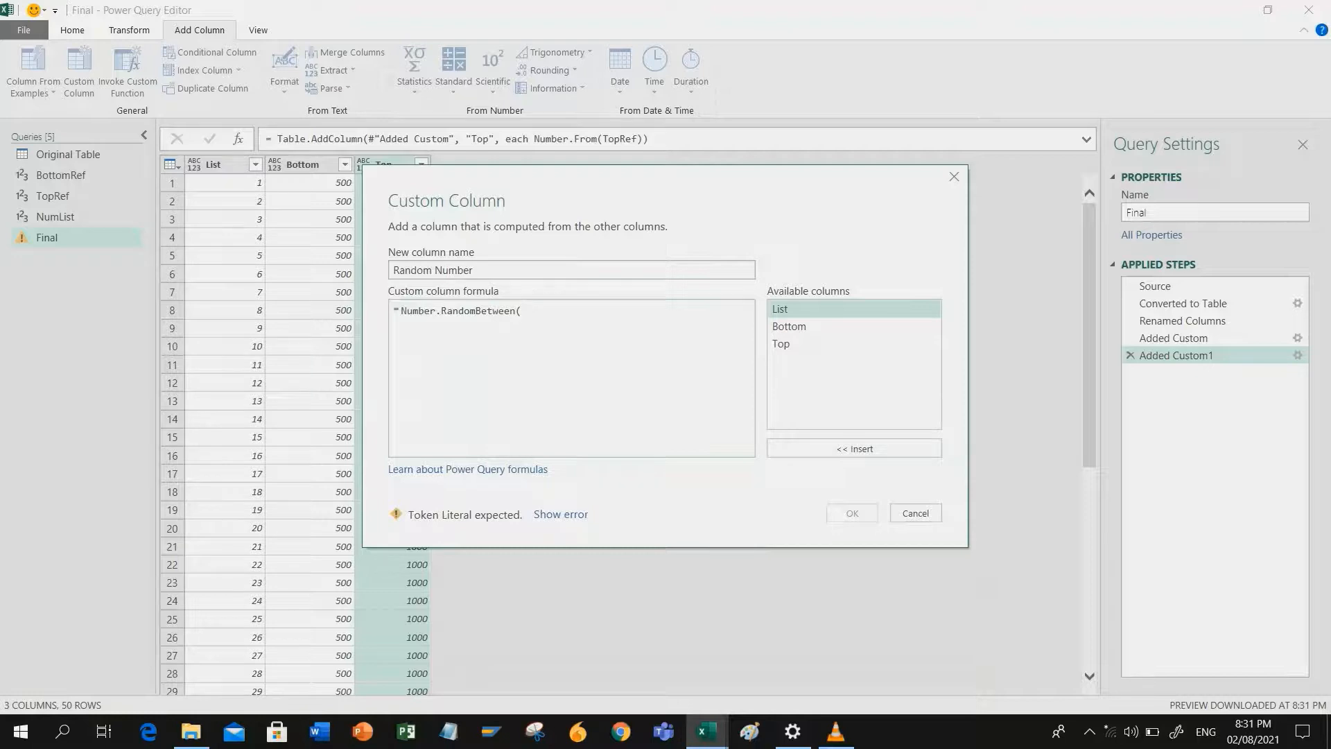
click(854, 327)
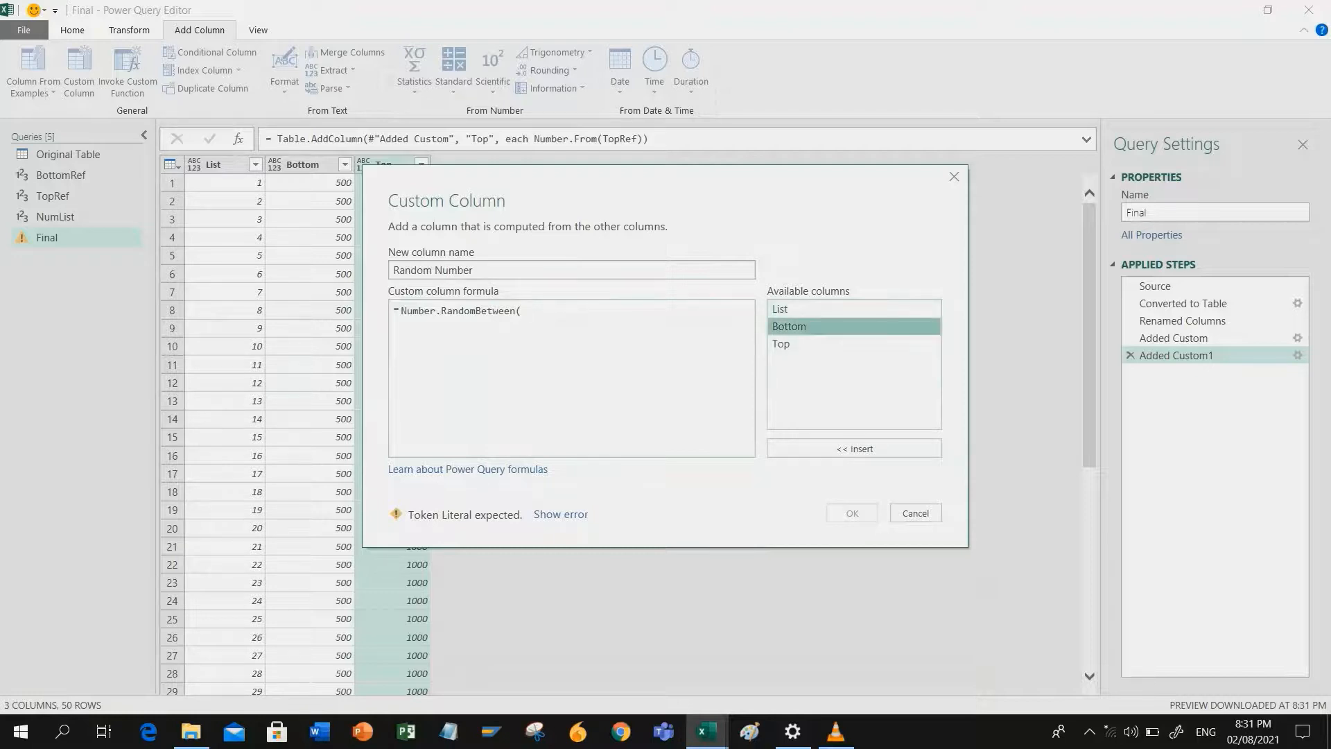
double_click(854, 326)
text(,)
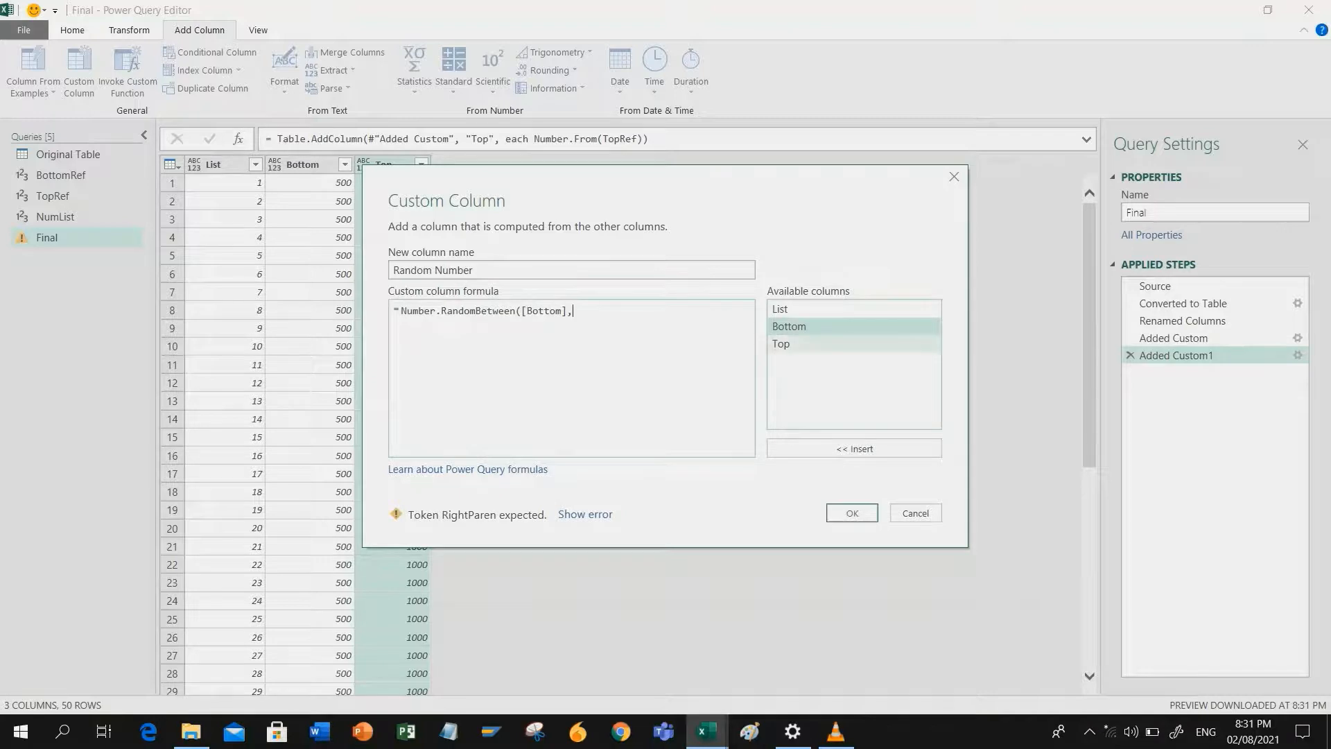
double_click(854, 344)
text())
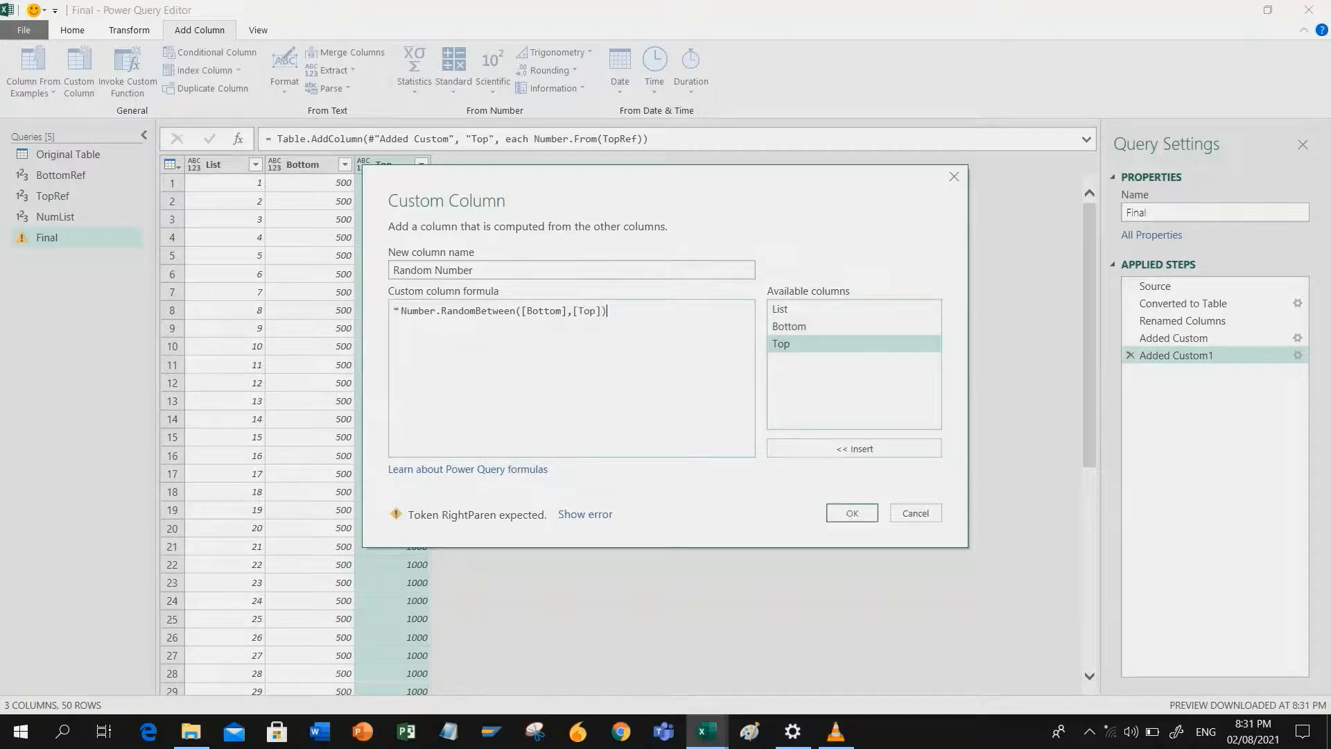
key(Return)
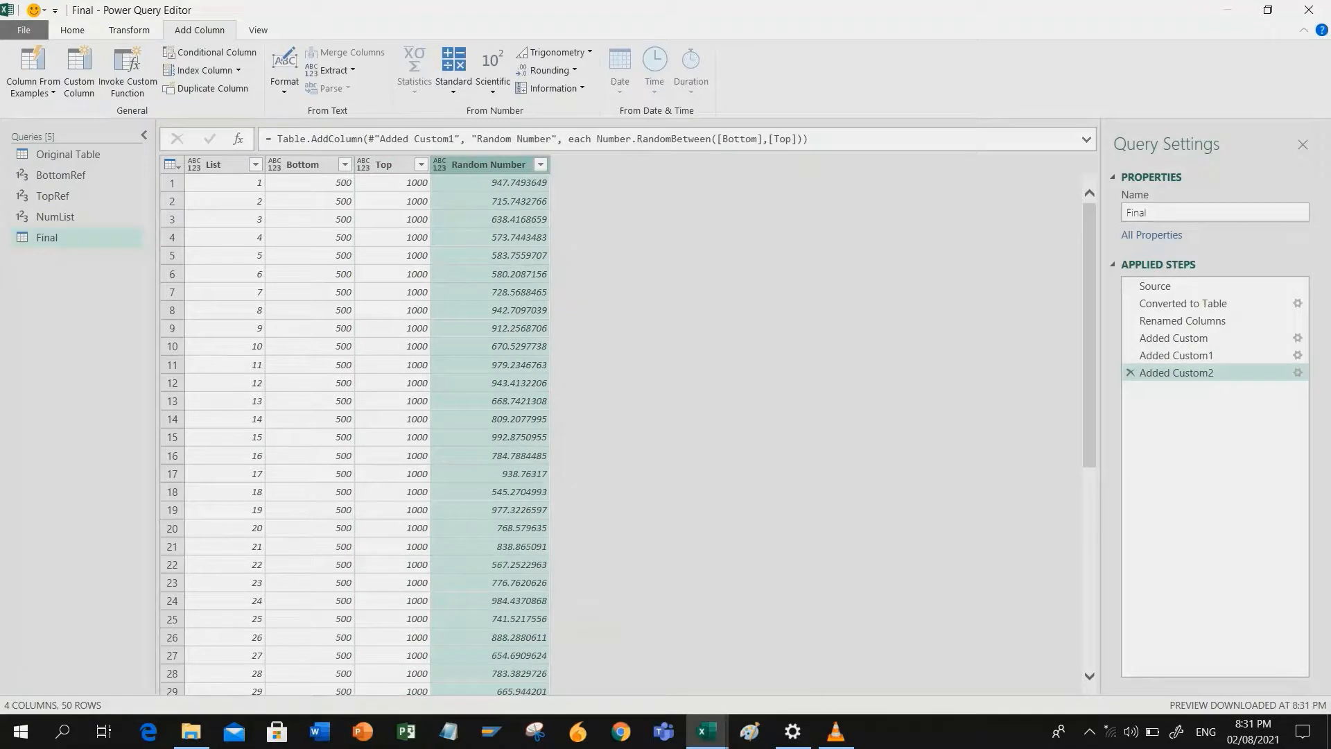
Change the Random Number column's type to Whole Number and remove the Bottom and Top columns from the Final query
right_click(521, 165)
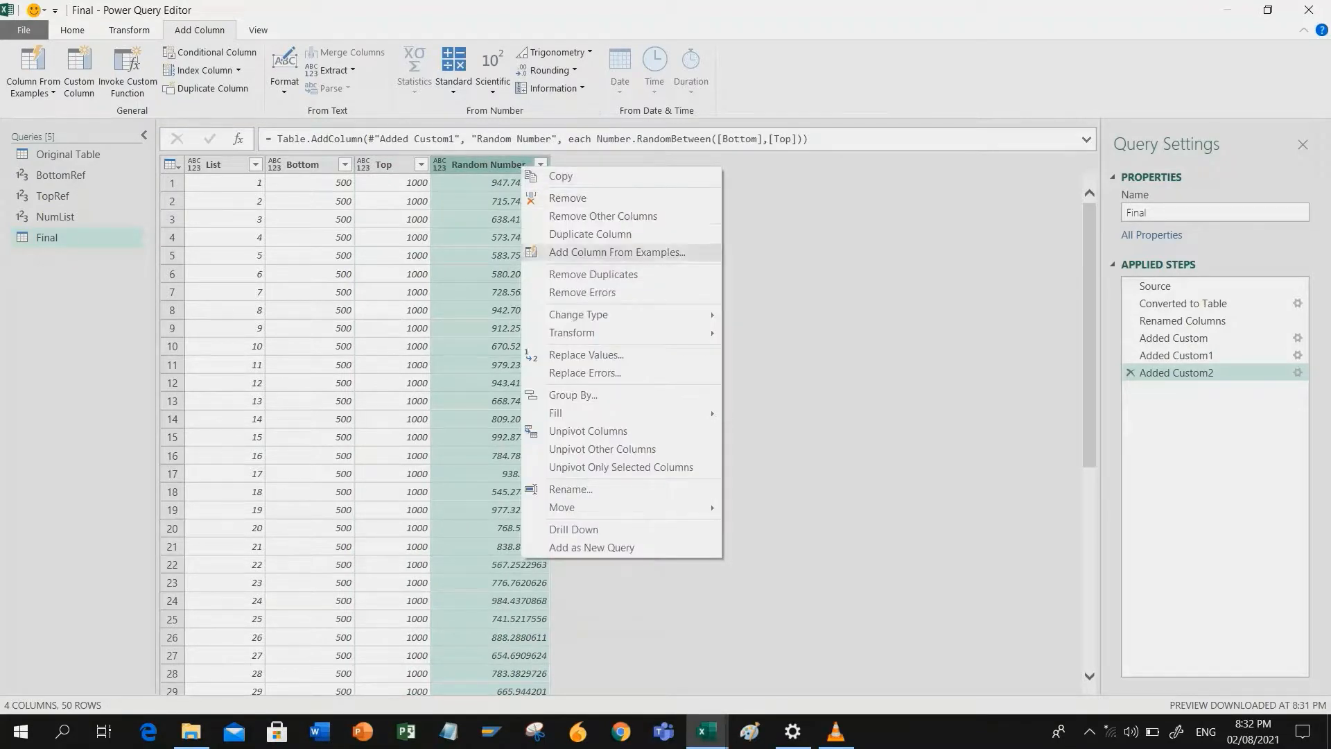
mouse_move(624, 314)
click(763, 349)
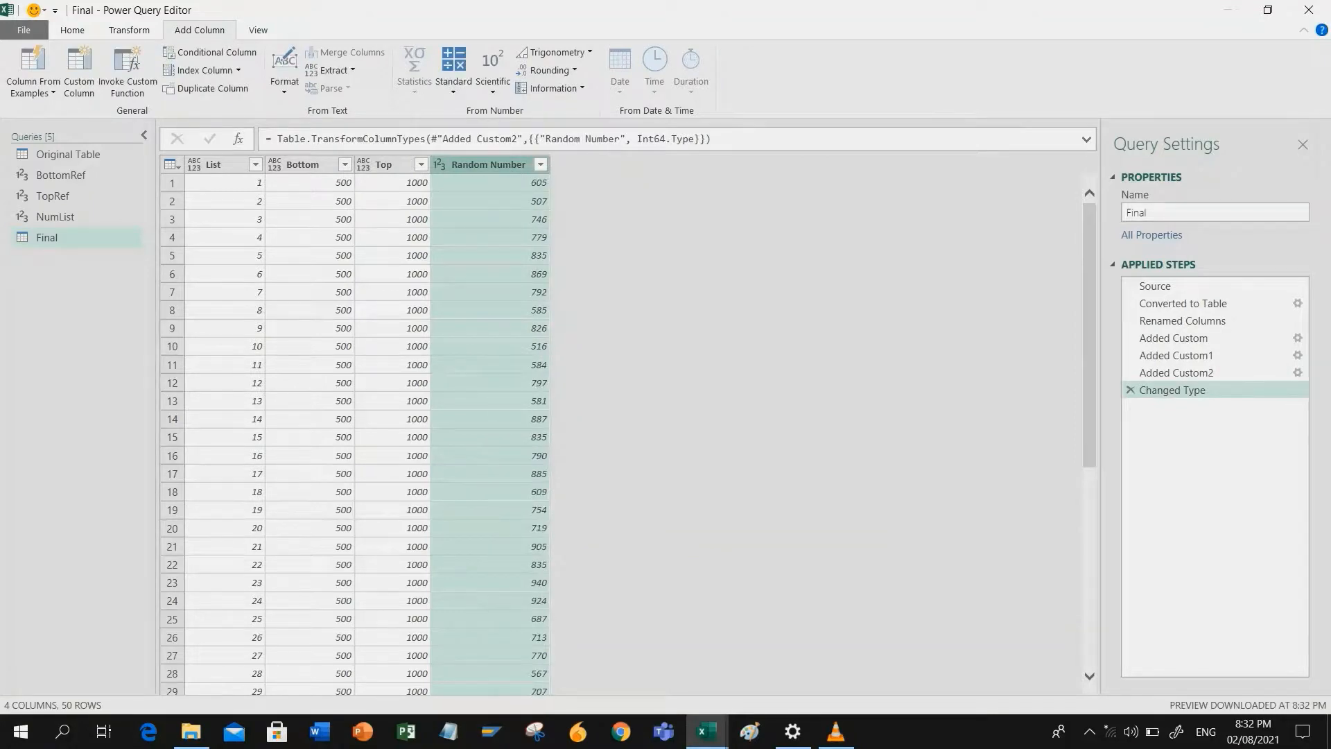
click(322, 165)
ctrl+click(386, 165)
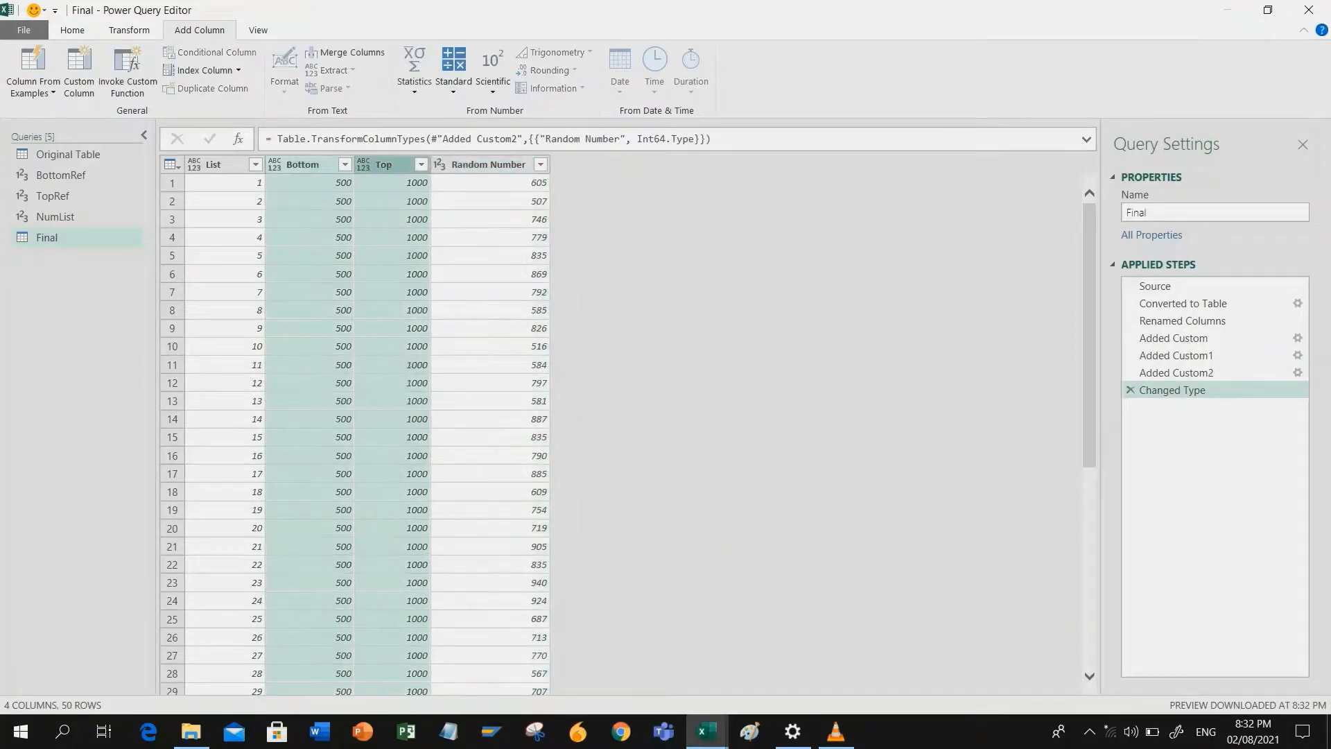
key(Delete)
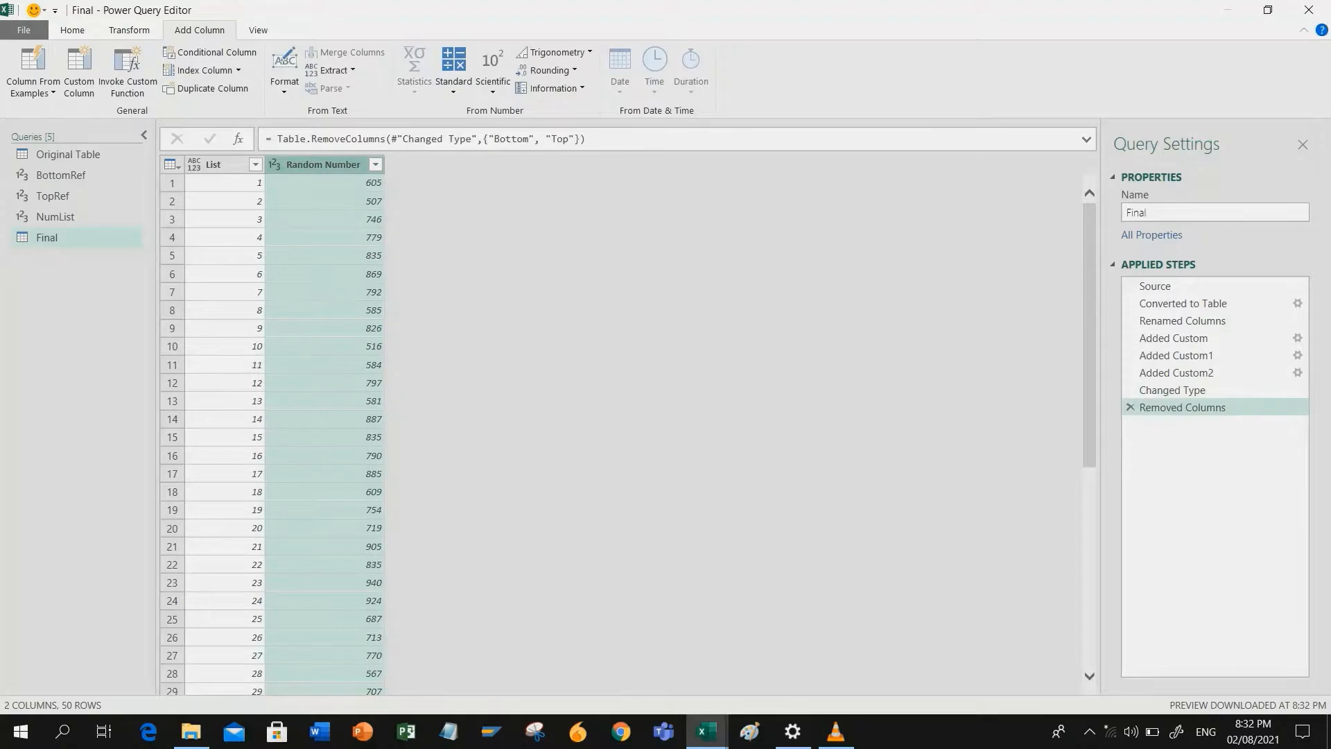
Close the Power Query Editor and load the Final query as a table to cell H3 of the existing Randomizer worksheet
click(72, 30)
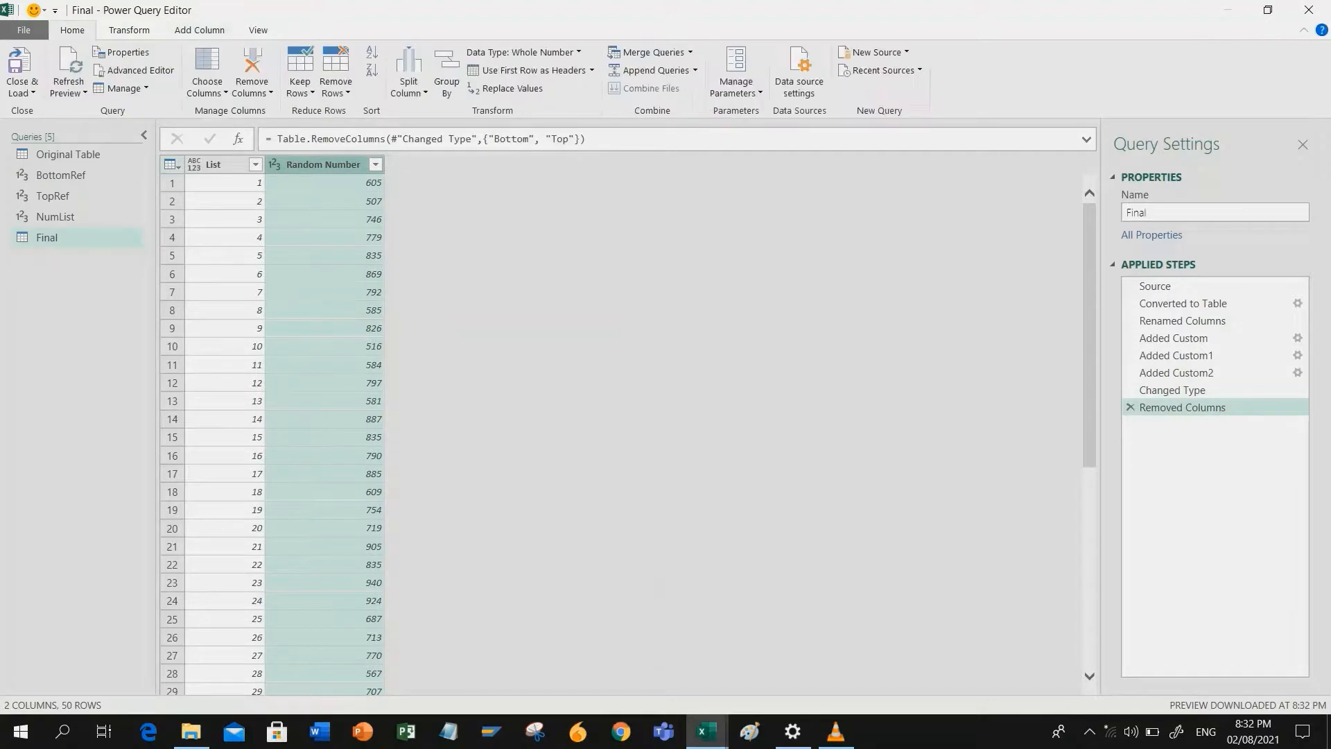
click(23, 90)
click(69, 130)
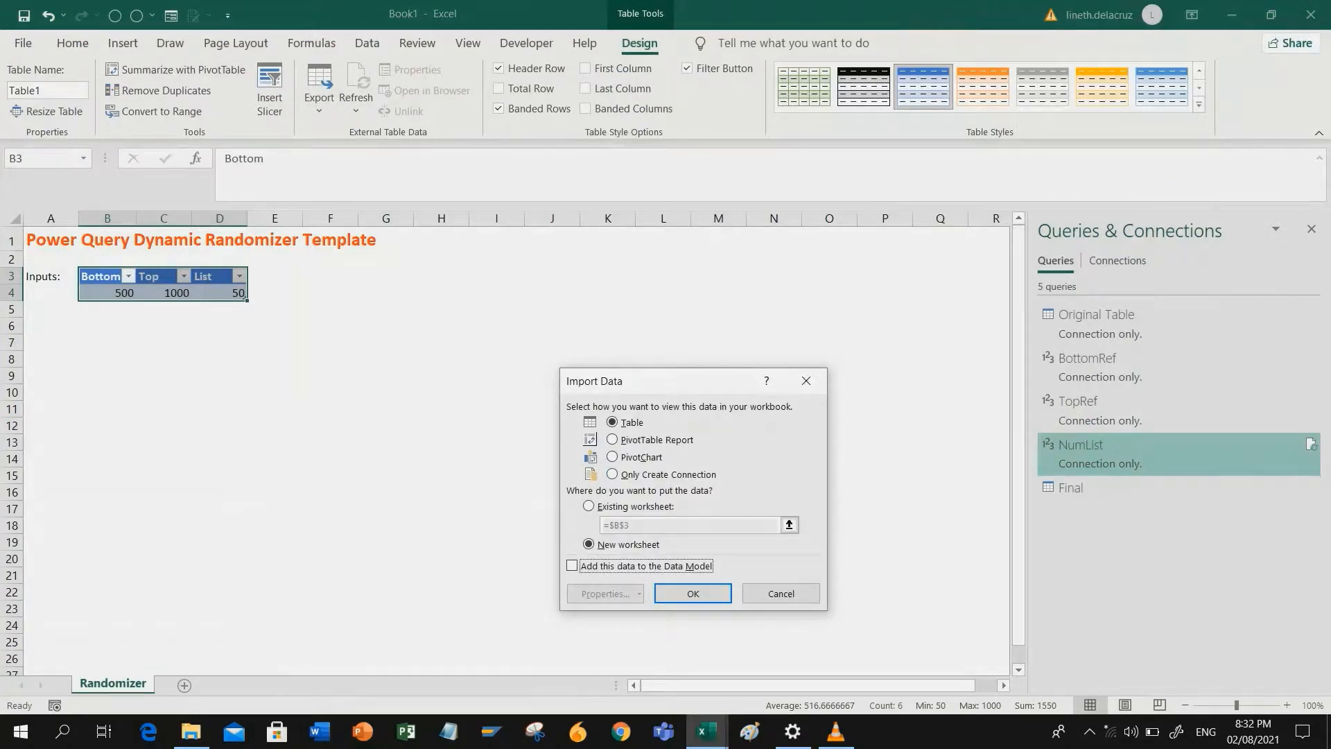
click(588, 506)
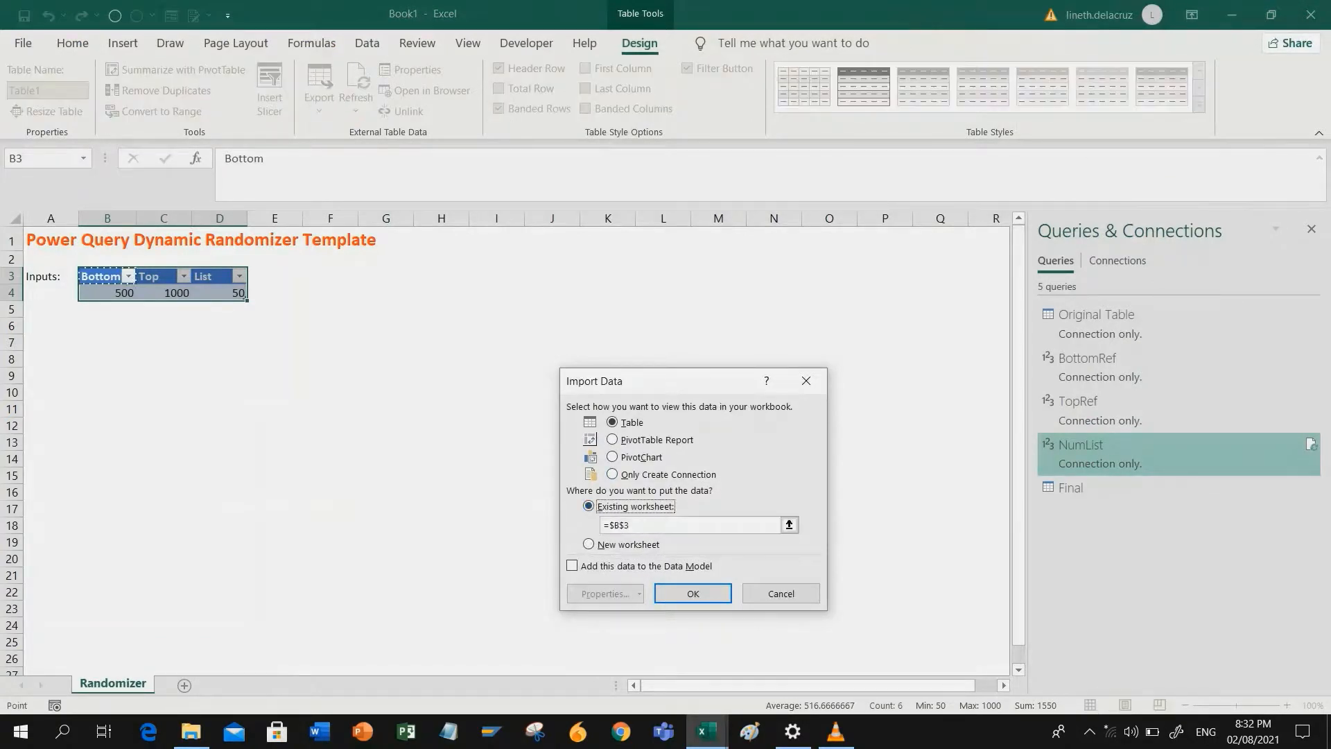
click(442, 276)
click(693, 593)
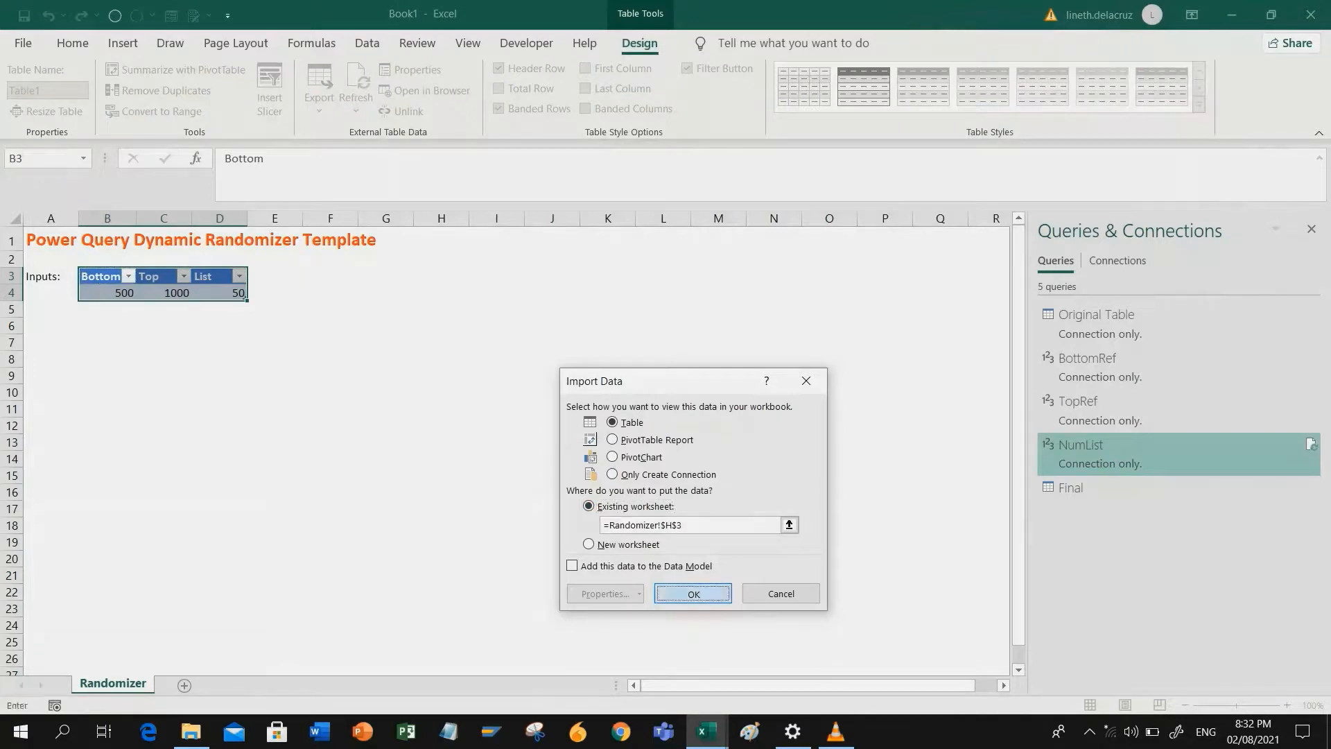
Label cell G3 "Random Number Output:" and fit column G's width to the text
click(386, 275)
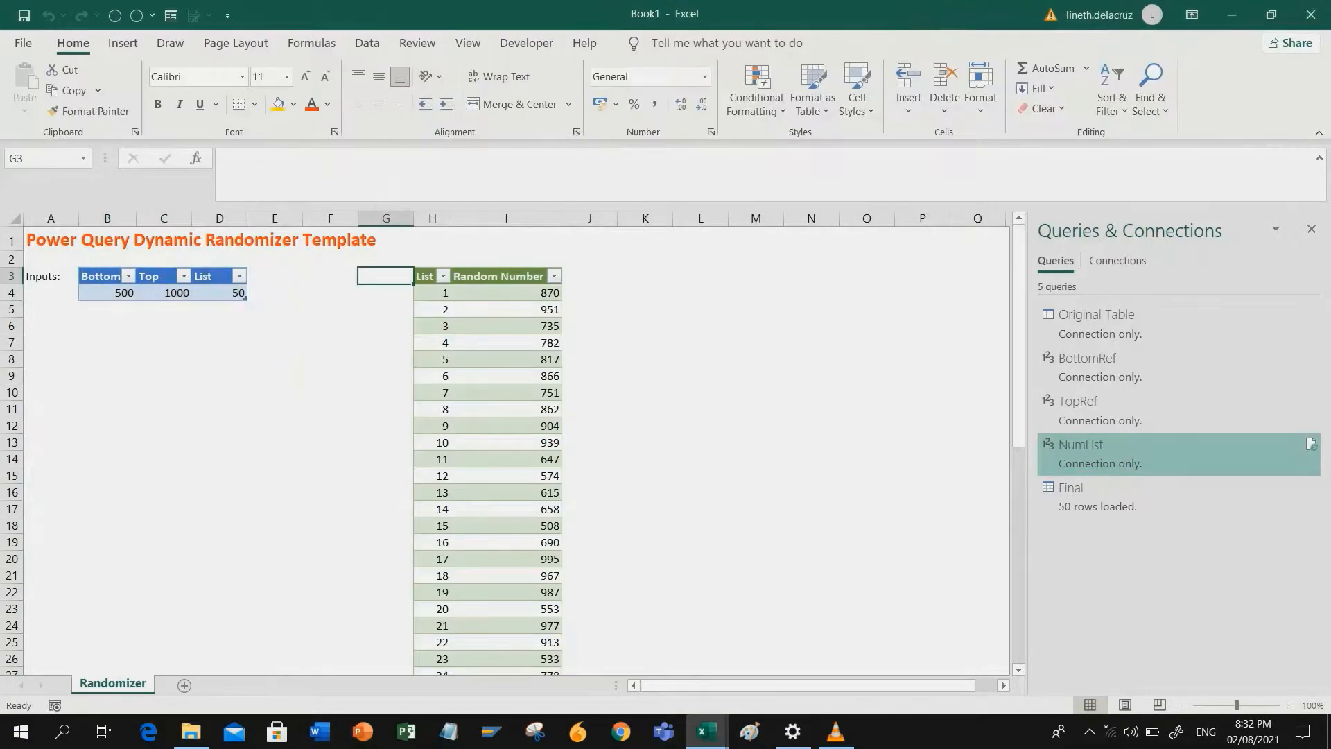
text(Random)
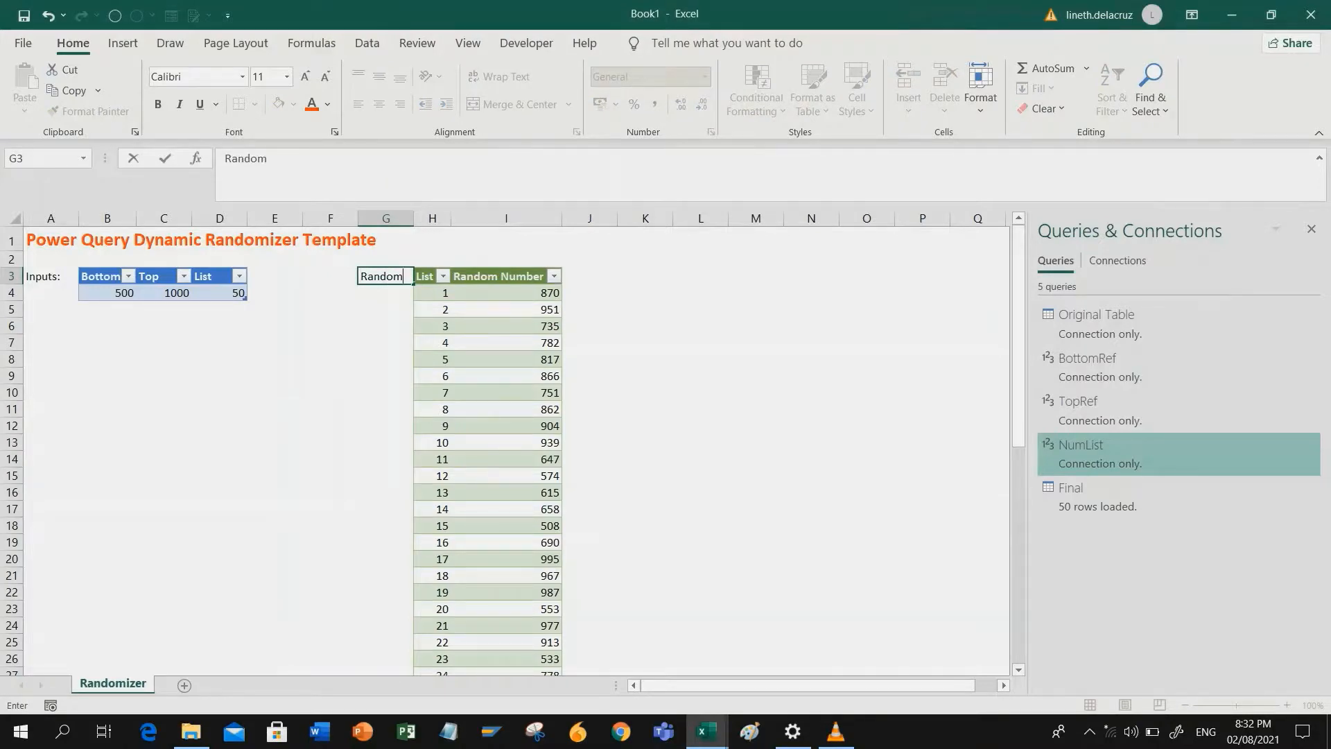
text( Number Output)
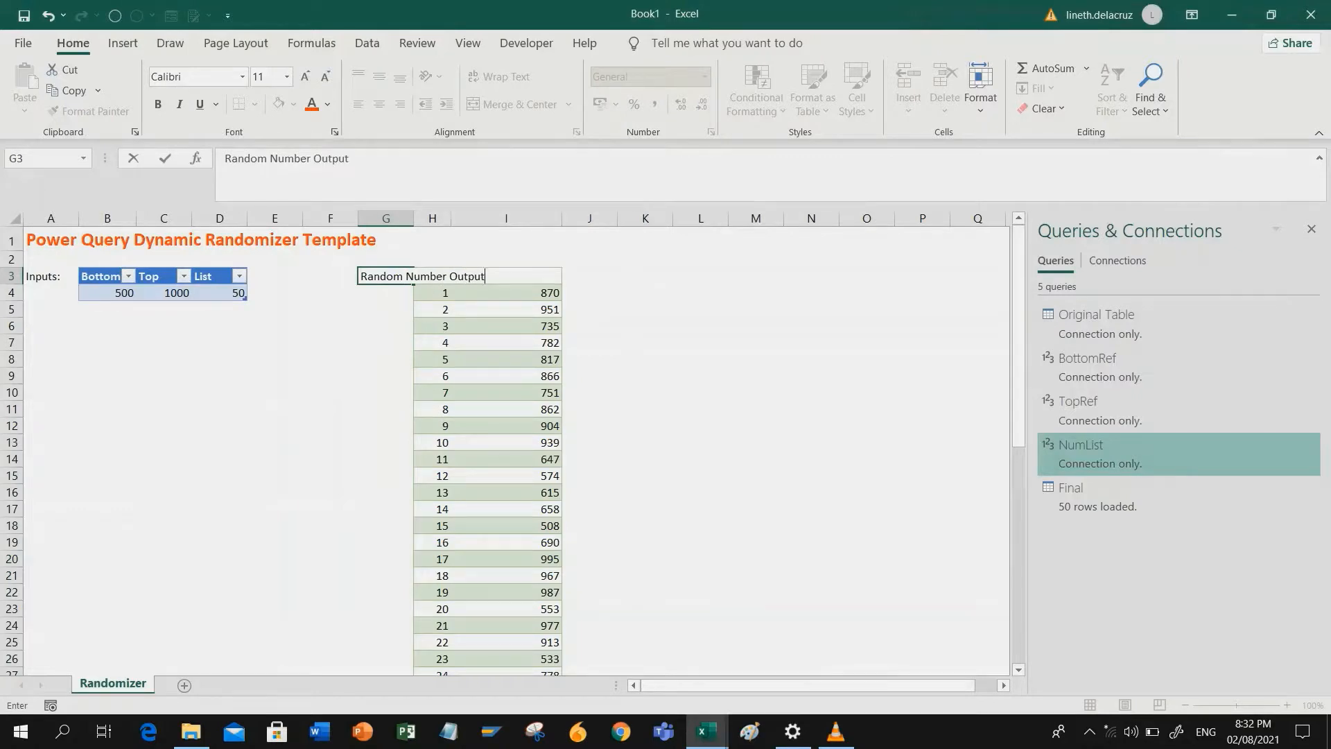
key(Return)
key(Up)
key(F2)
key(Return)
double_click(414, 218)
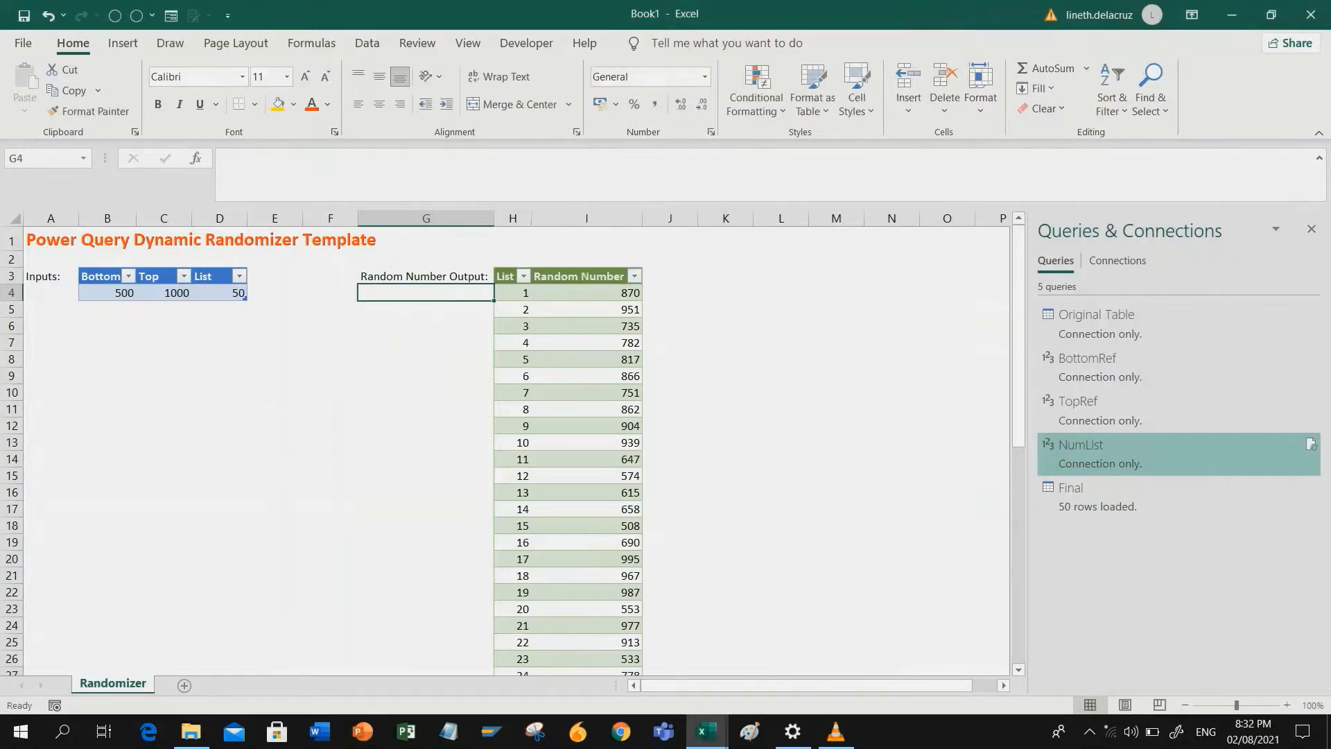
Set the Bottom input to 1 and the Top input to 5 in the inputs table
click(107, 293)
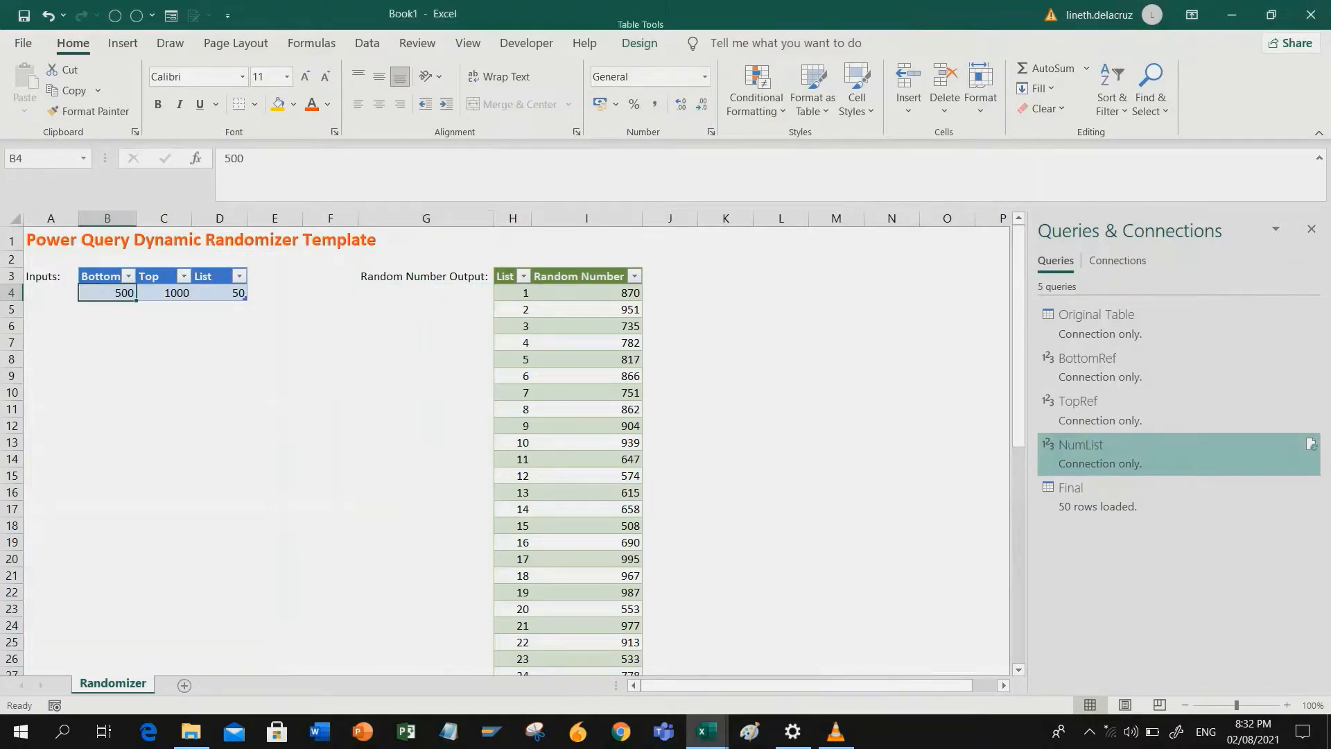
click(219, 309)
click(108, 293)
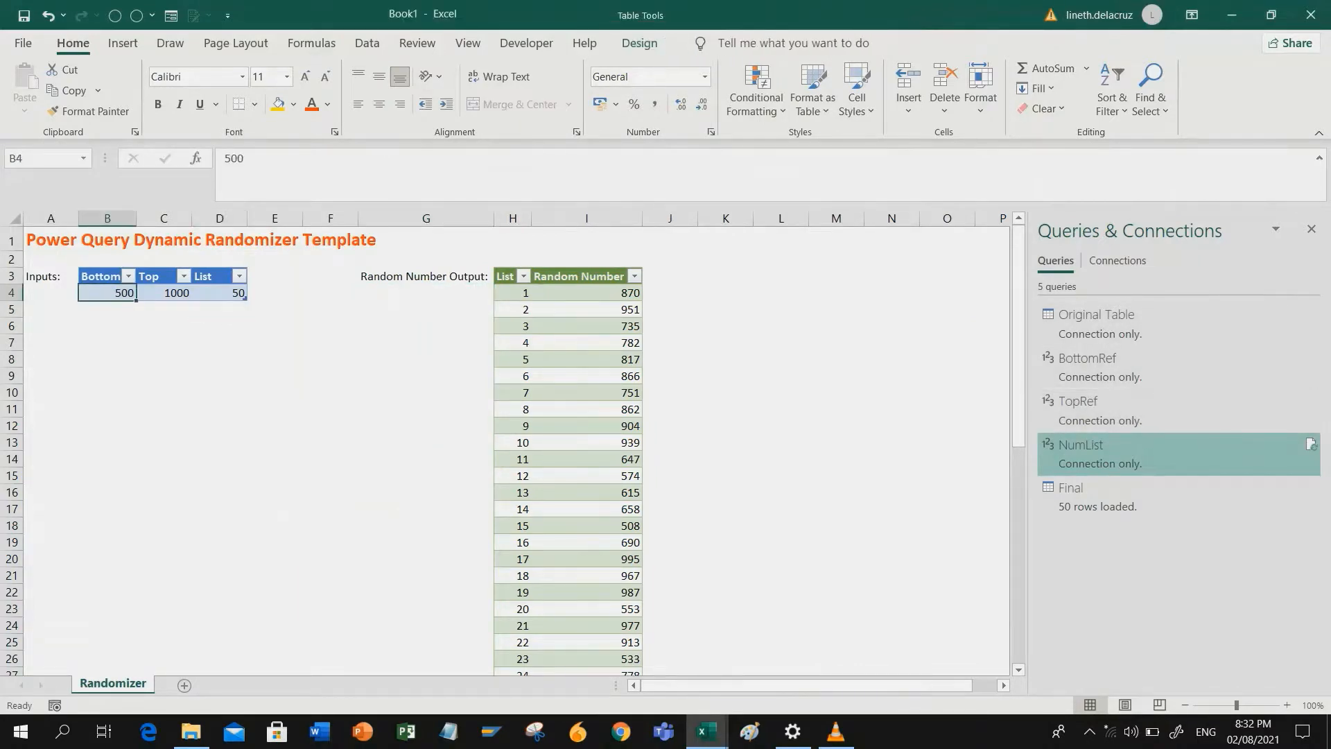
text(1)
key(Tab)
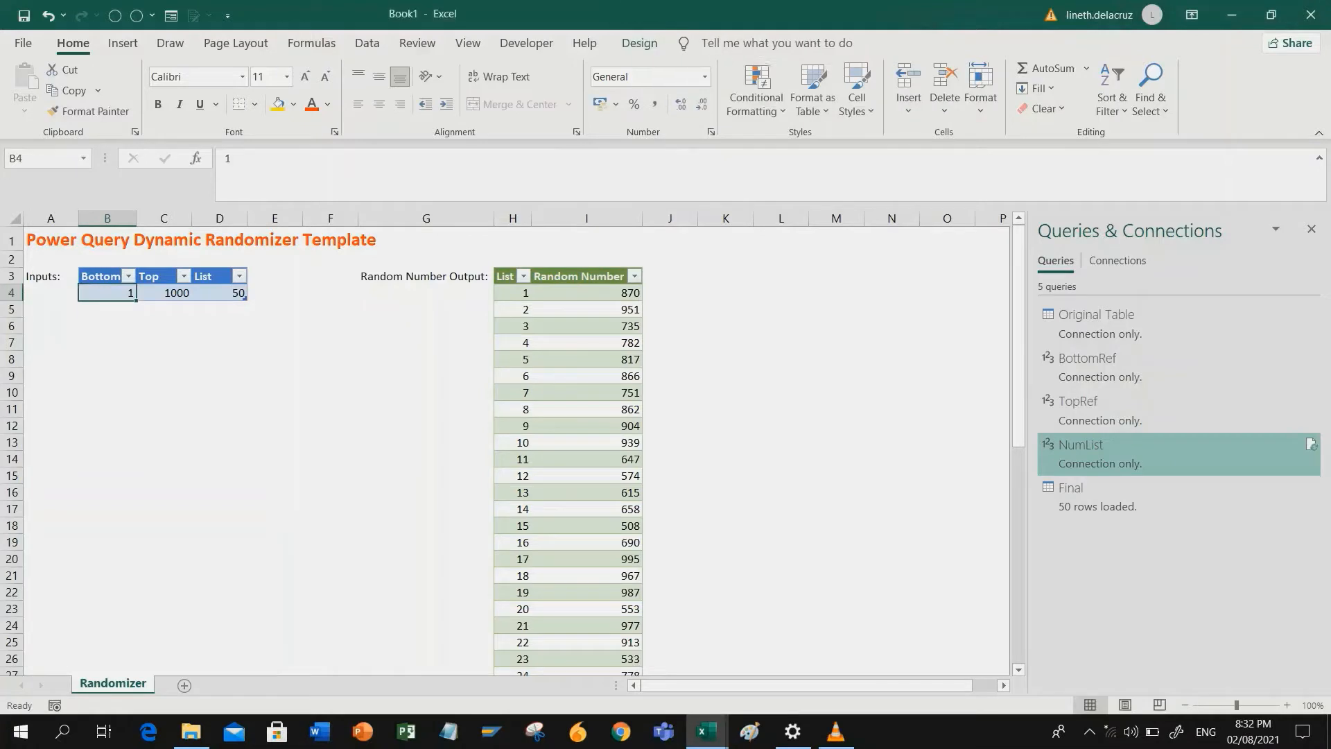
text(5)
key(Tab)
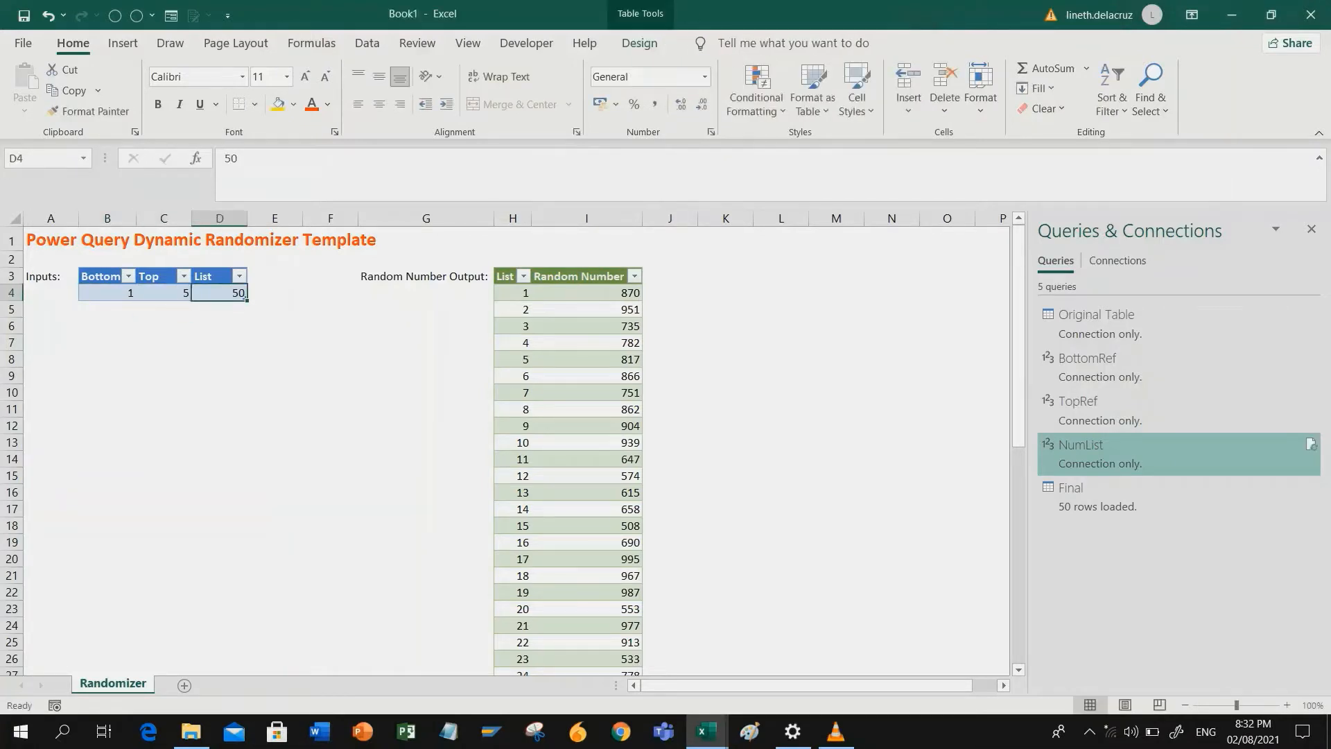
Set the List input to 10 and refresh all queries to regenerate the random number output table
text(10)
key(Return)
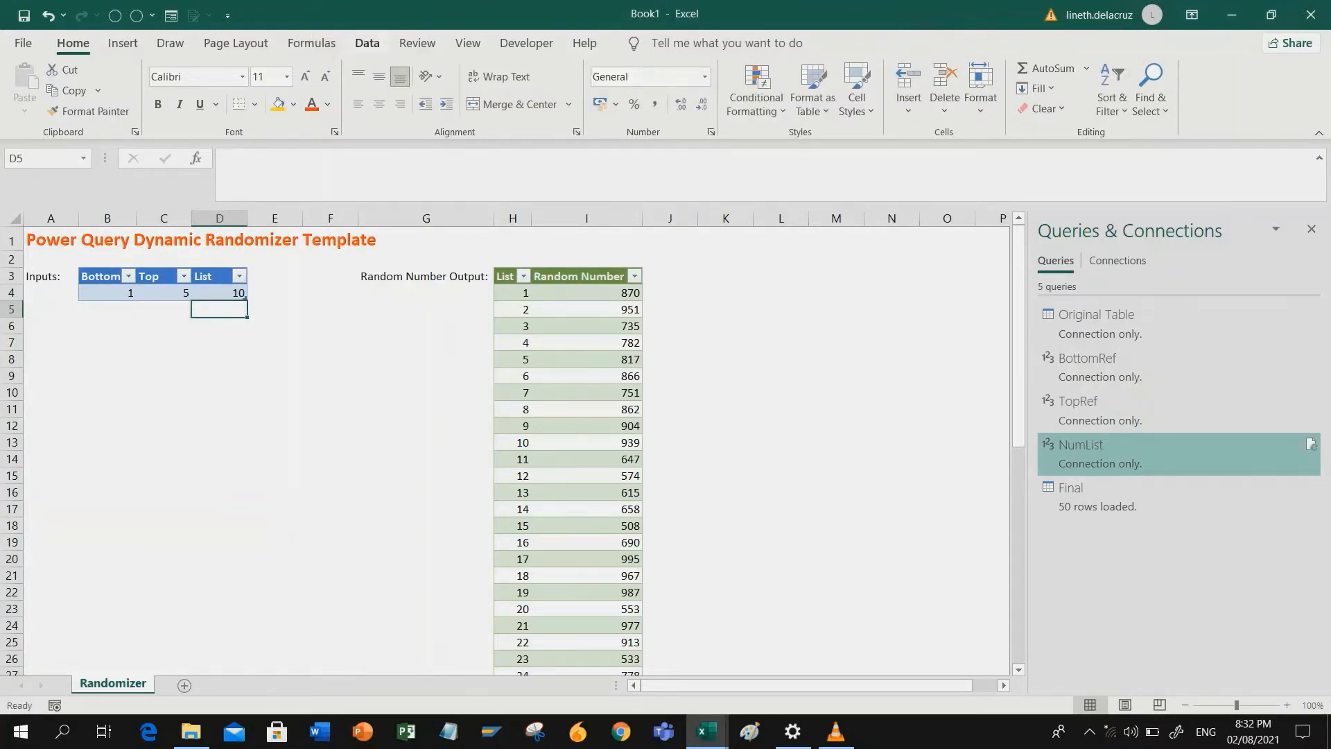
click(367, 43)
click(304, 83)
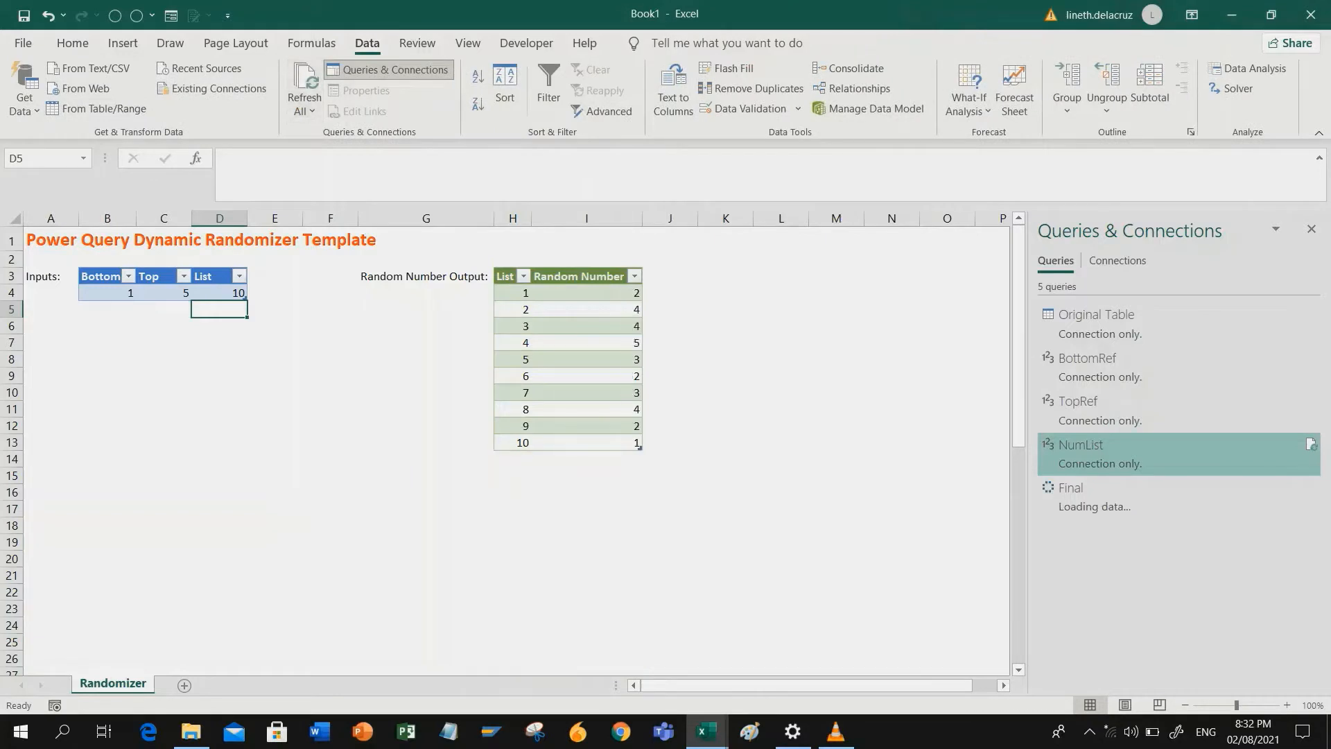
Set the Bottom input to 50, Top to 100 and List to 20, and refresh all queries to update the output table
click(107, 293)
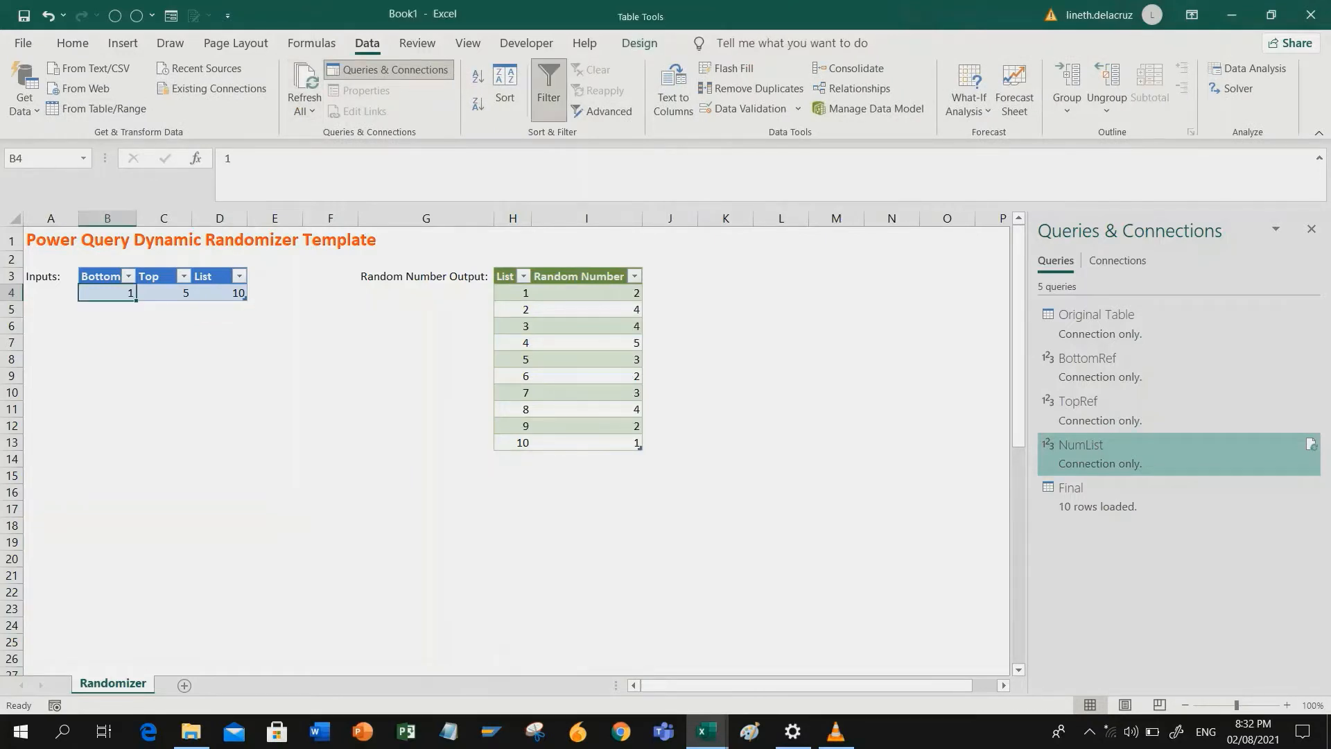
text(50)
key(Return)
click(163, 293)
text(100)
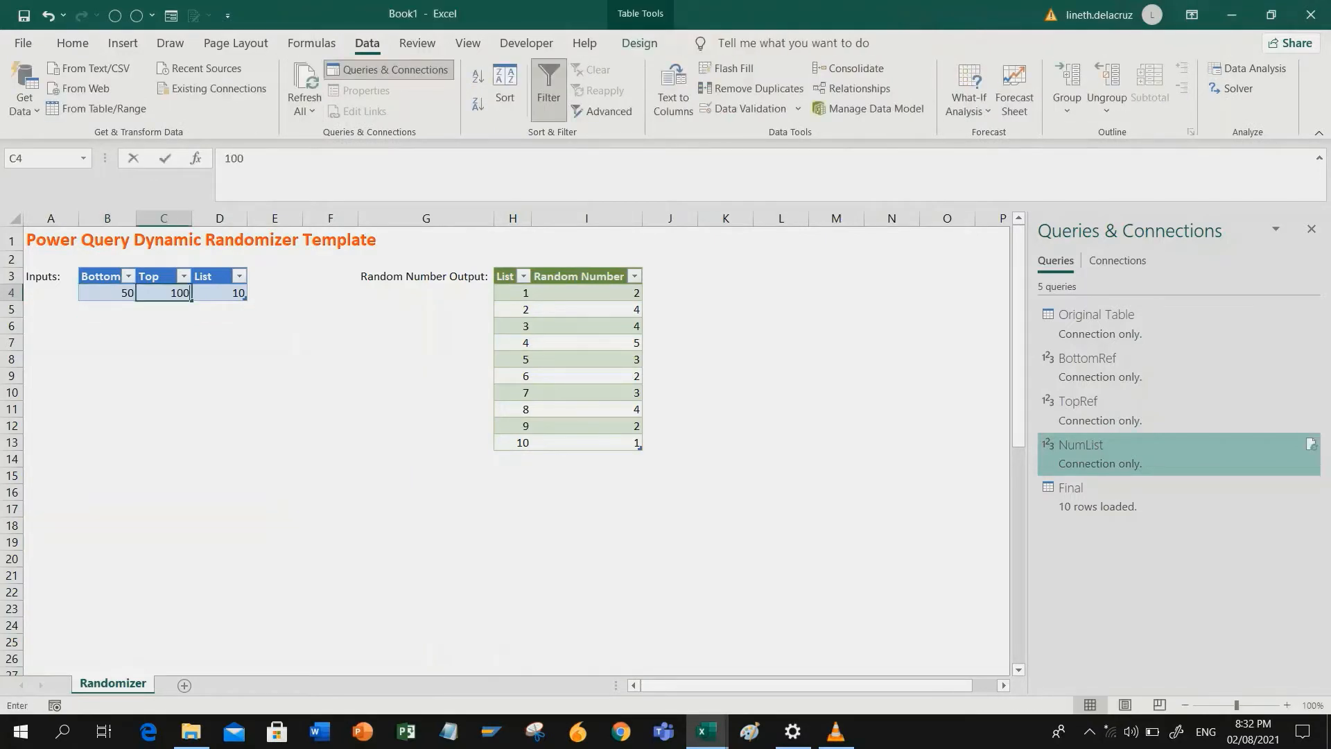
key(Tab)
text(20)
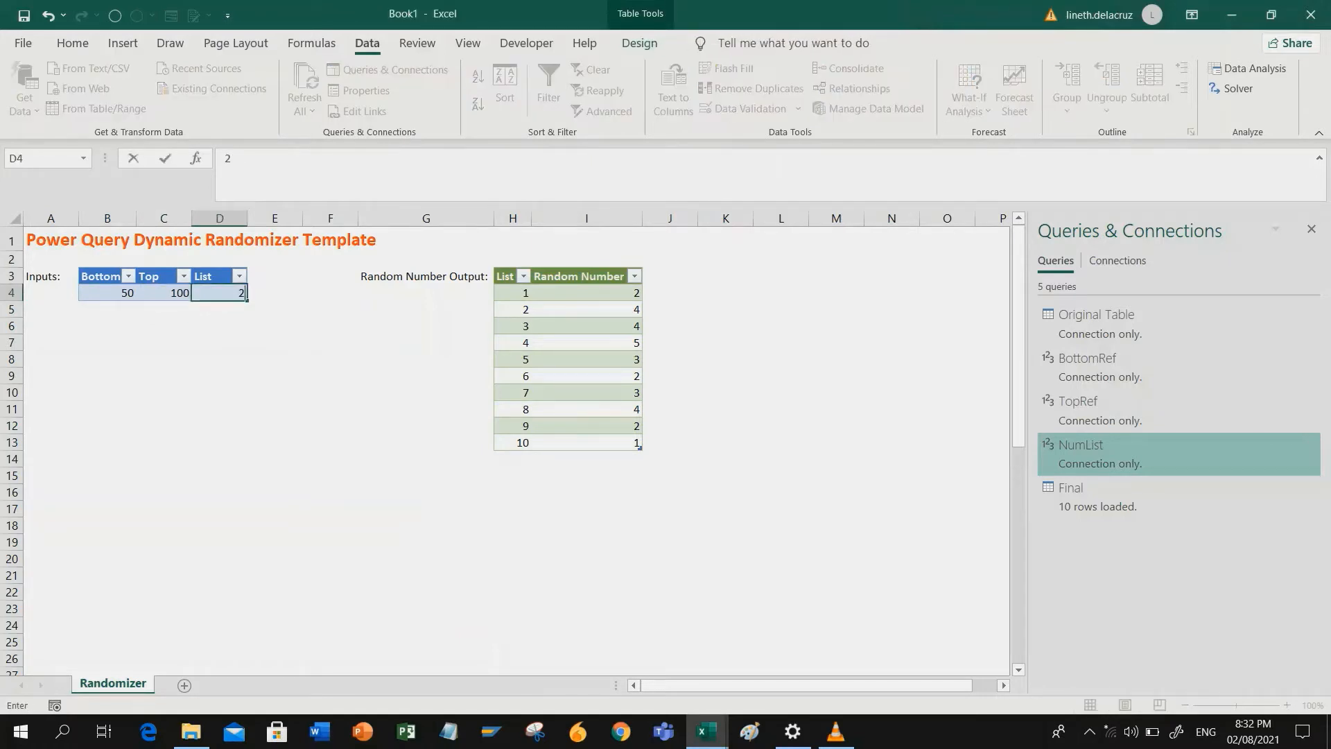
key(Return)
key(ctrl+alt+F5)
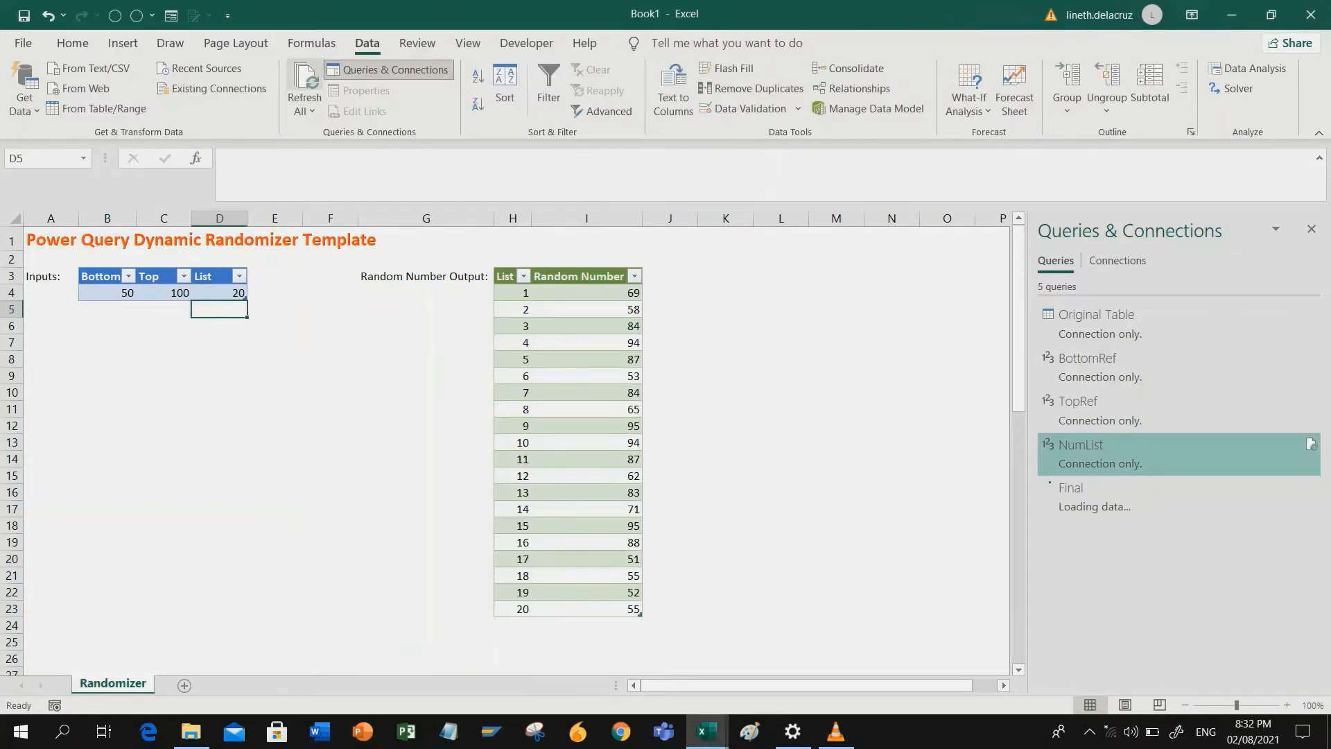